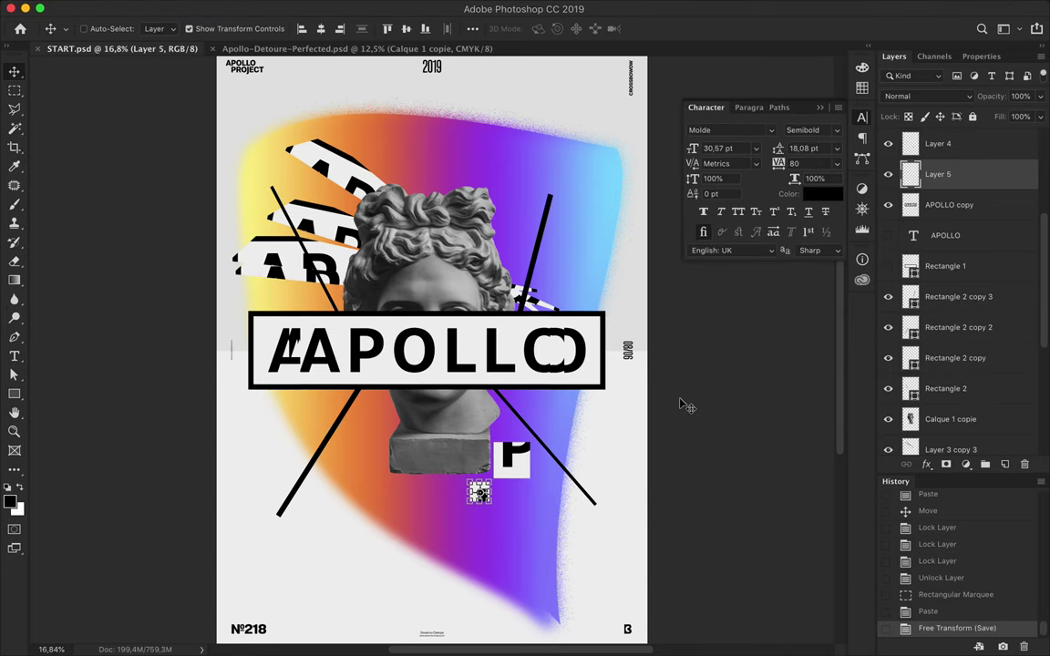
Copy a square chunk of the APOLLO title's A and move it below the P block
click(484, 337)
key(m)
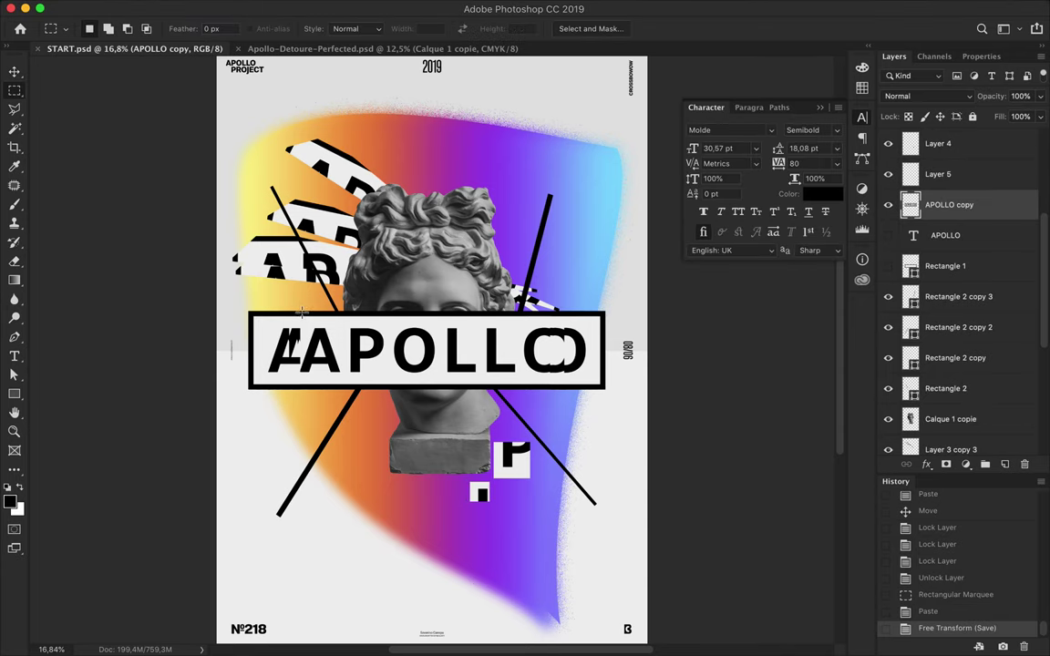
drag(342, 350, 465, 517)
key(super+c)
key(super+v)
key(v)
scroll(462, 516, up, 3)
scroll(591, 422, down, 3)
key(super+t)
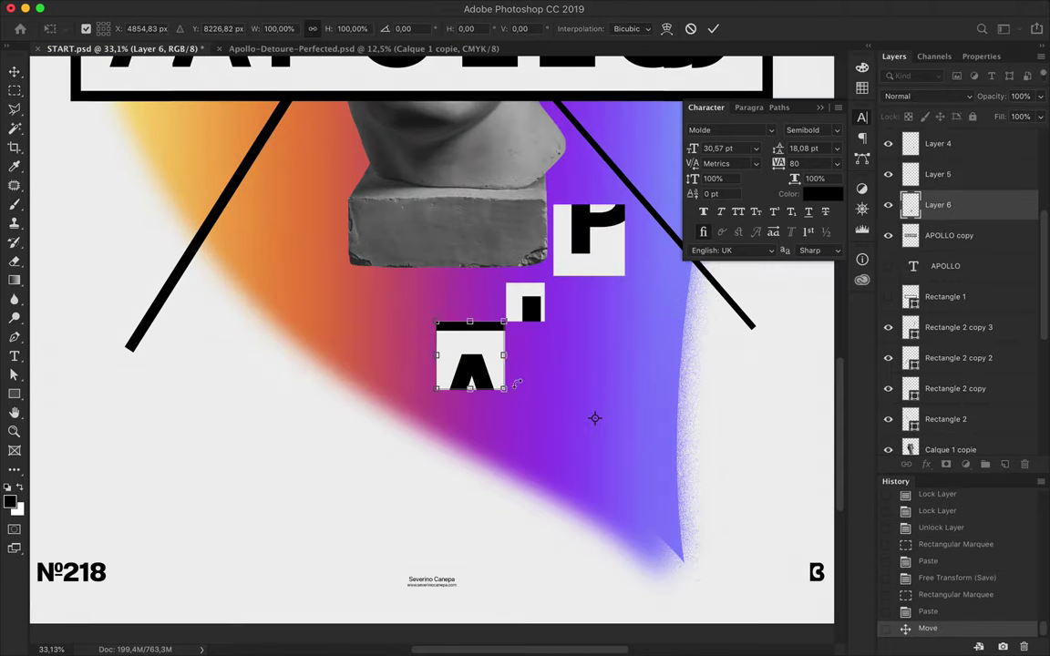
drag(473, 355, 666, 314)
key(Return)
Snap the A fragment tightly against the P block
scroll(666, 314, up, 3)
scroll(615, 304, up, 3)
mouse_move(364, 394)
mouse_down()
mouse_move(339, 389)
mouse_move(362, 392)
mouse_up()
scroll(278, 406, left, 5)
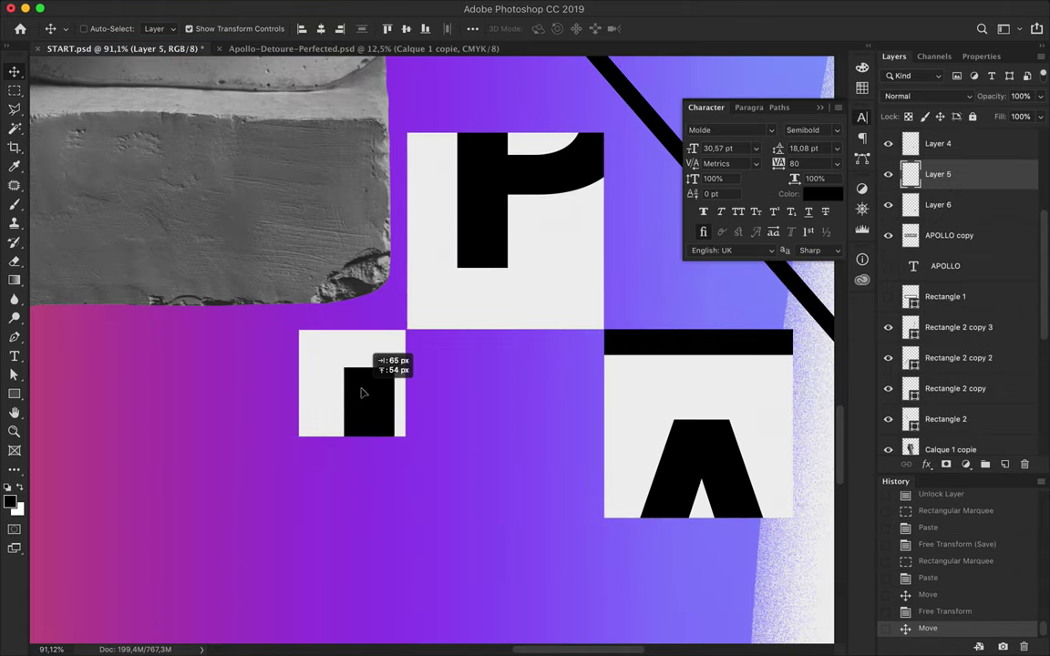
scroll(364, 393, down, 3)
scroll(365, 383, up, 5)
Copy the OL part of the title as a new layer and move it toward the lower left
click(382, 345)
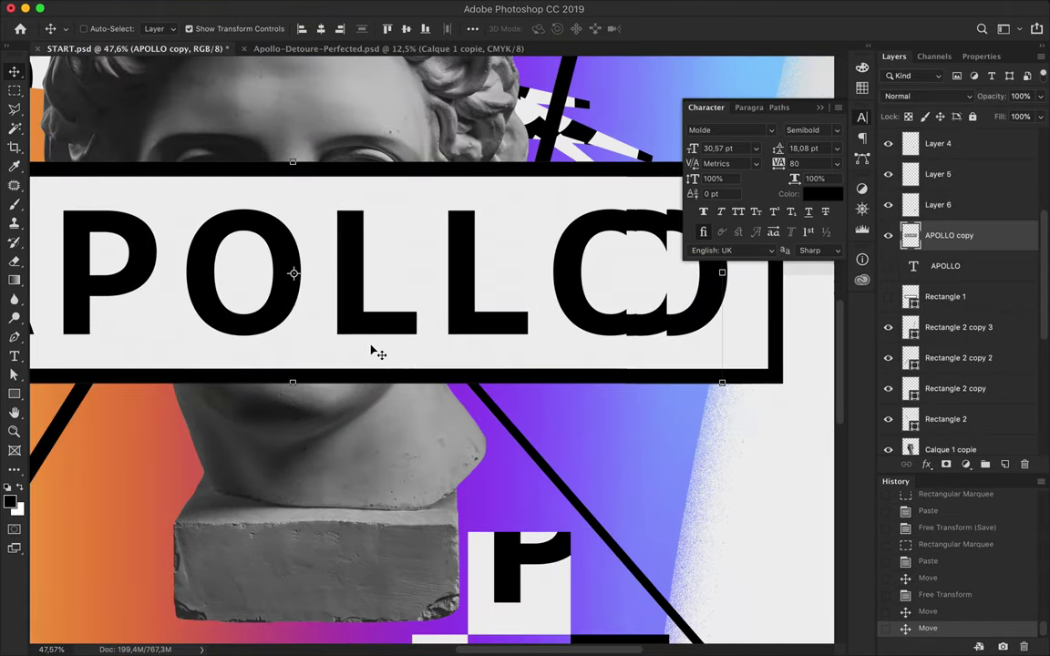
key(m)
scroll(384, 321, down, 3)
scroll(383, 322, down, 2)
key(ctrl+c)
key(ctrl+v)
key(v)
mouse_move(364, 314)
mouse_down()
mouse_move(238, 564)
mouse_move(392, 558)
mouse_up()
Shift the OL fragment further left and restack Layer 3 copy 2 below Rectangle 2
scroll(453, 495, up, 3)
scroll(453, 495, up, 2)
scroll(421, 471, down, 2)
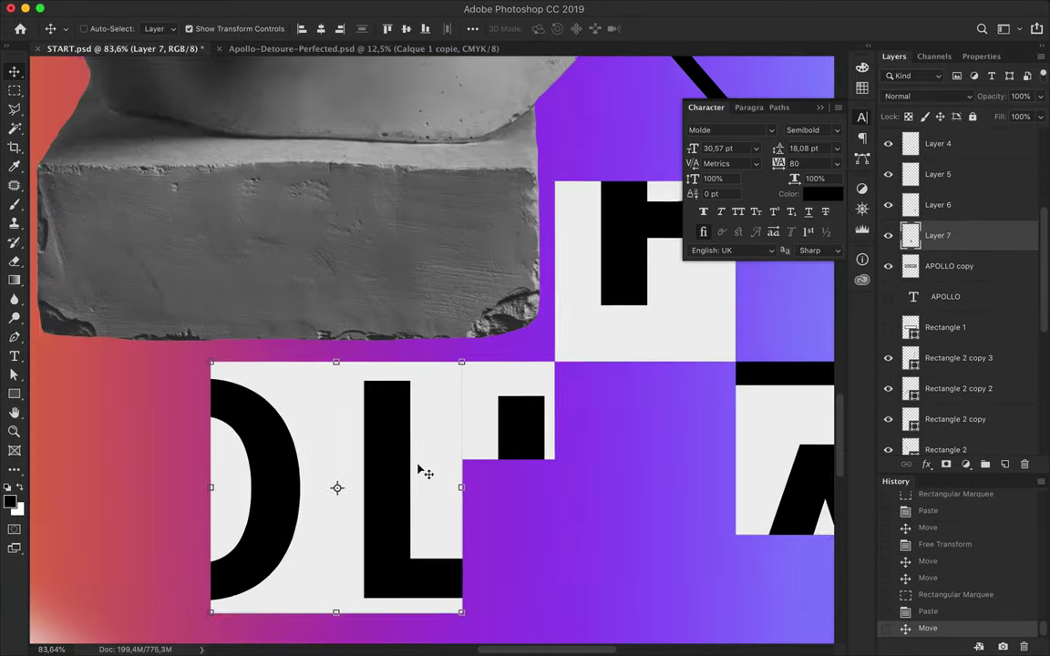
scroll(421, 470, down, 3)
drag(401, 387, 274, 328)
scroll(370, 377, down, 2)
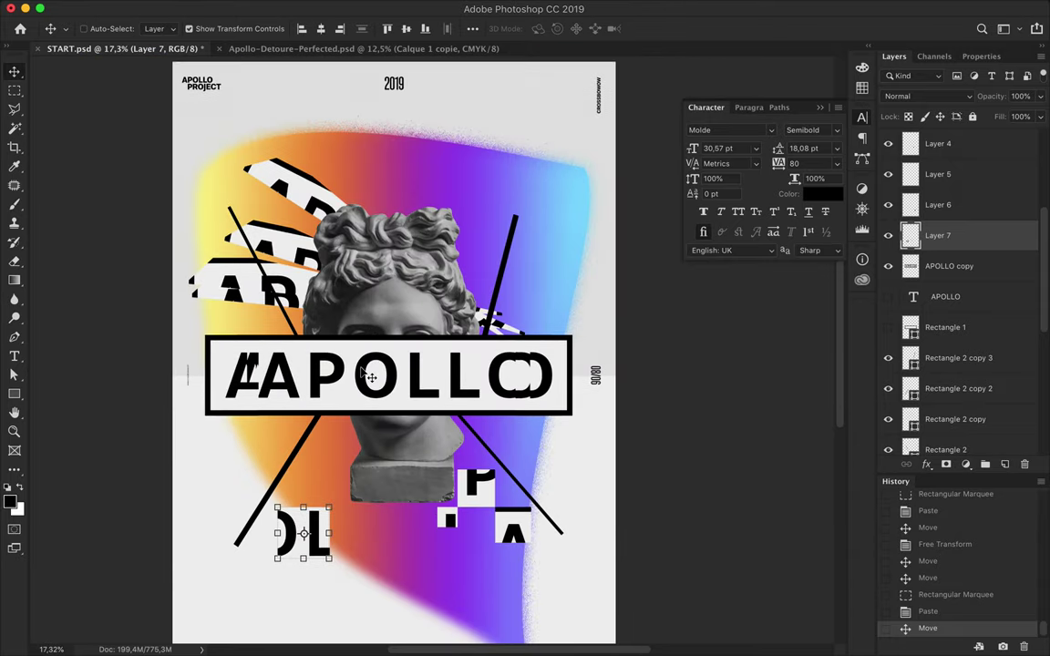
drag(947, 429, 948, 369)
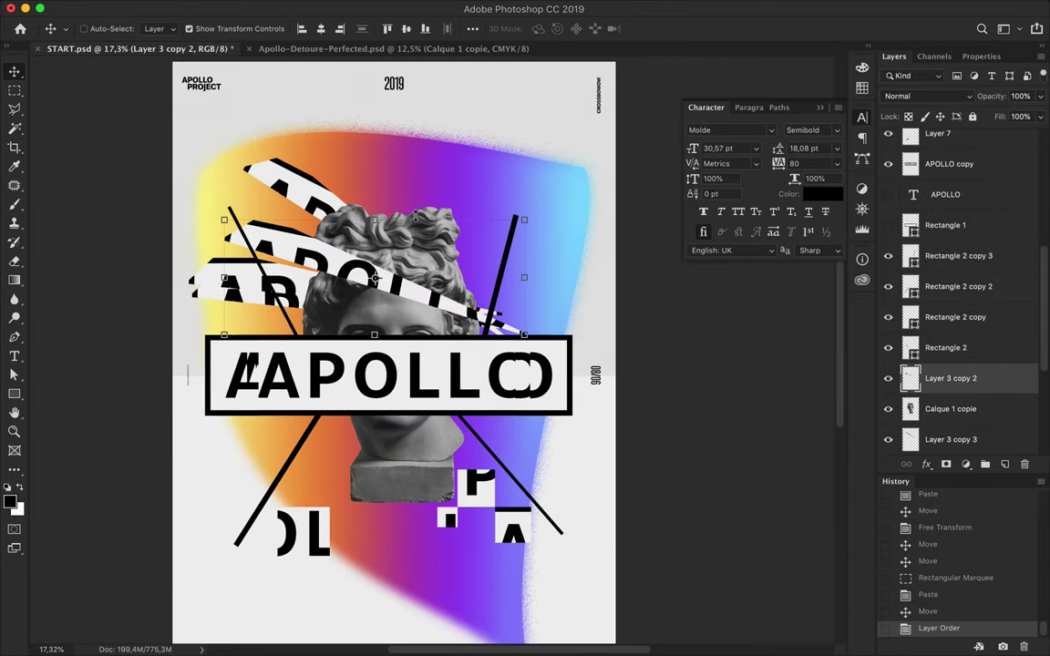
Duplicate the bust layer and keep the copy stacked above the original
ctrl+click(379, 219)
drag(379, 219, 379, 202)
key(ctrl+bracketleft)
key(ctrl+bracketleft)
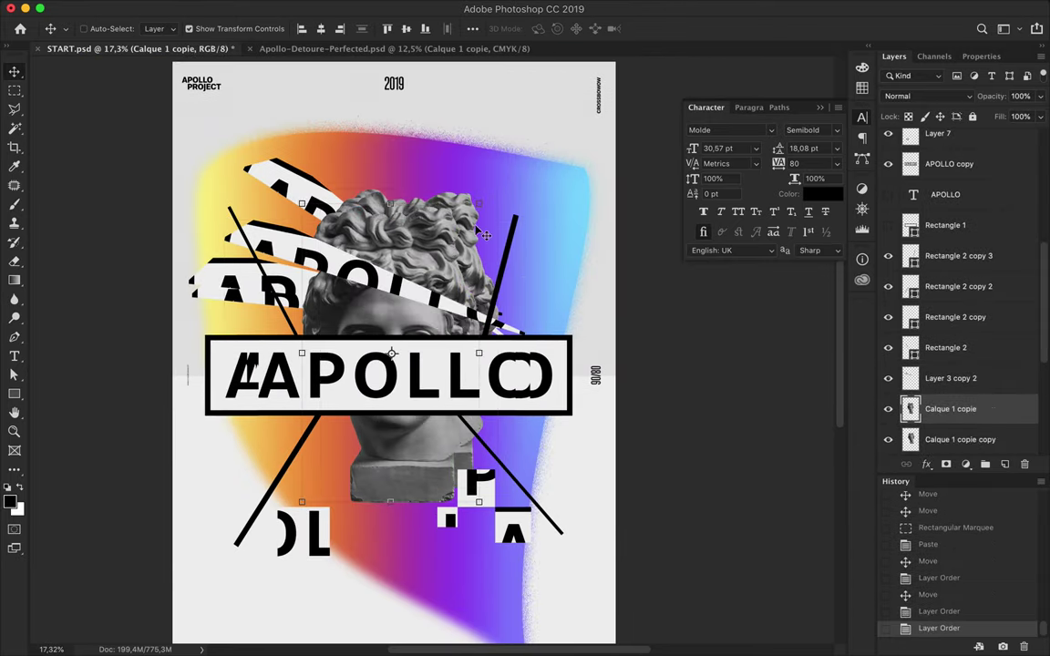
key(alt+bracketleft)
key(ctrl+bracketright)
mouse_move(413, 249)
mouse_down()
mouse_move(422, 257)
mouse_move(354, 283)
mouse_up()
Trim the bust copy to a face slice and shift it up and right
key(l)
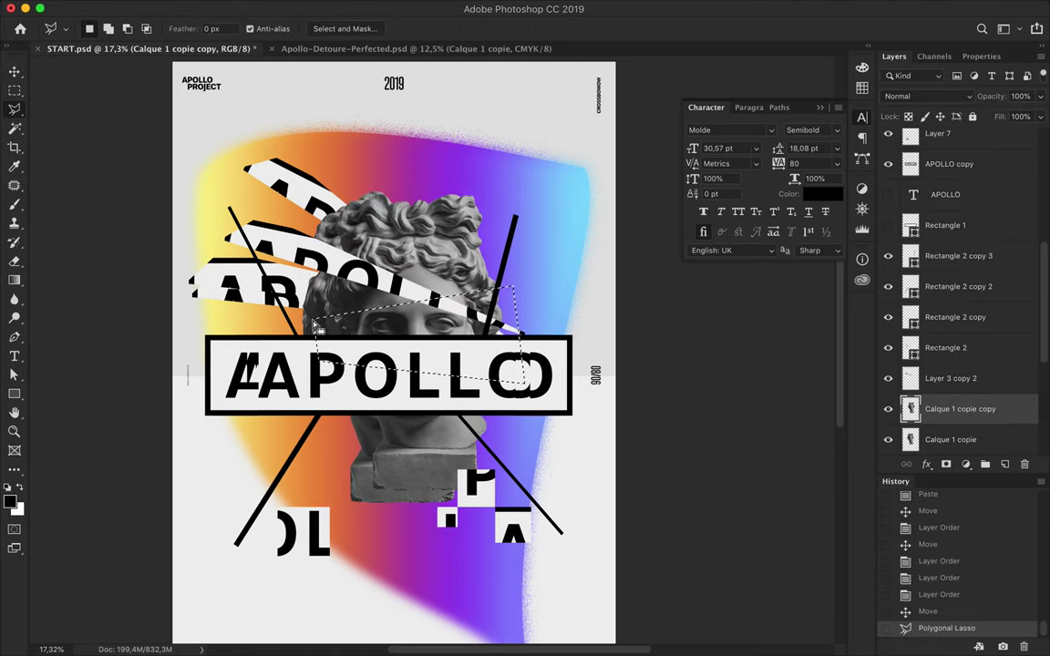
key(ctrl+shift+i)
key(Delete)
drag(378, 288, 460, 228)
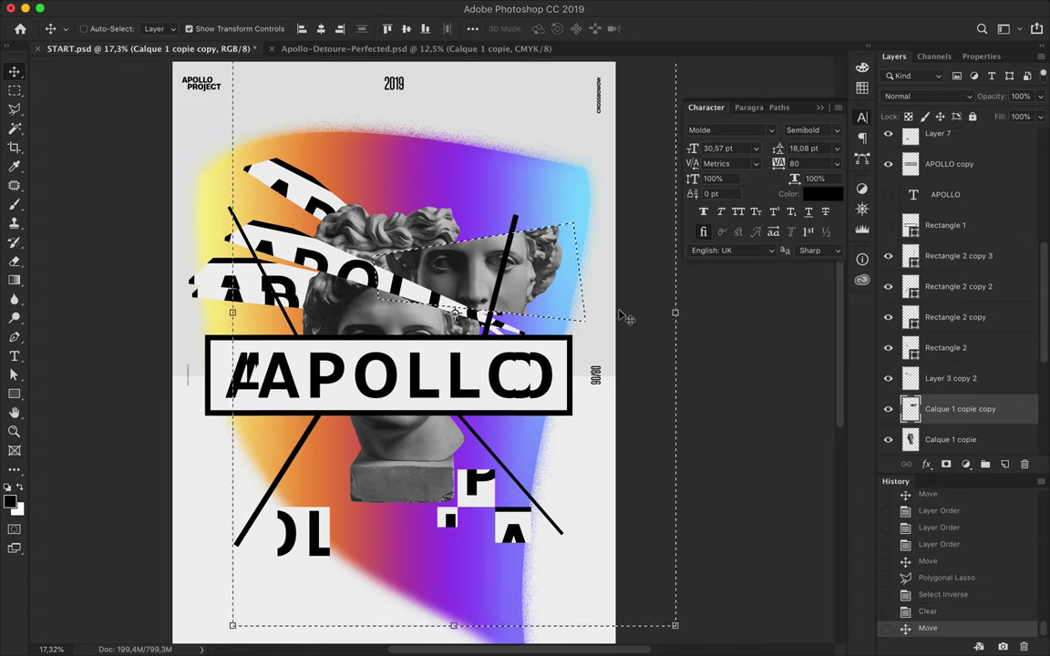
key(ctrl+d)
key(ctrl+0)
Copy a piece of the bust's base and move it beside the OL fragment
key(alt+bracketleft)
key(l)
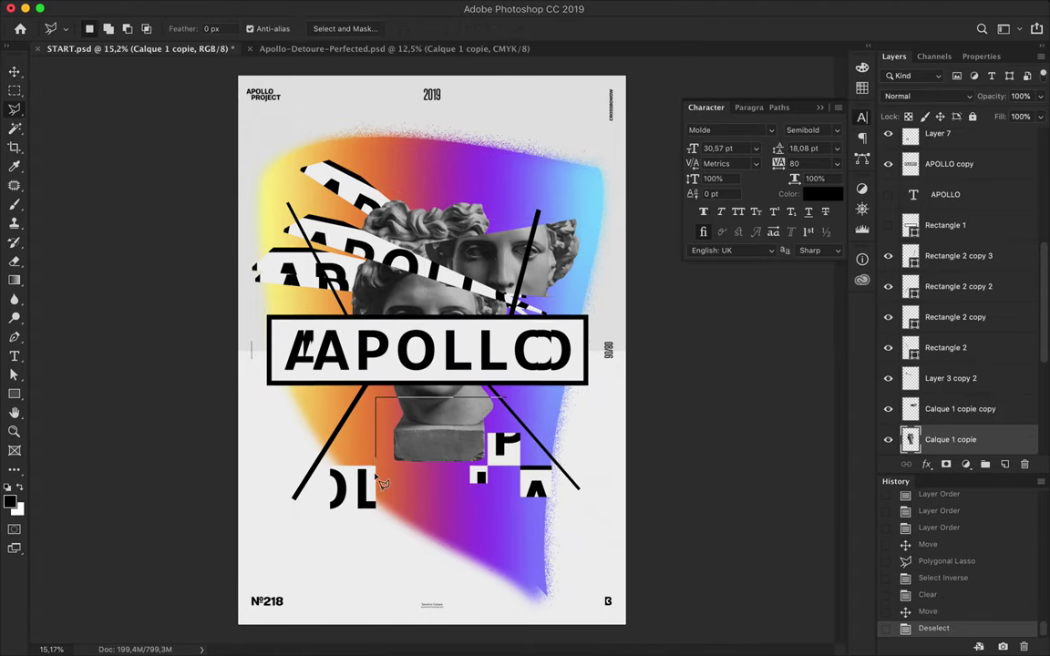
click(514, 408)
key(ctrl+c)
key(ctrl+v)
key(v)
drag(438, 438, 370, 504)
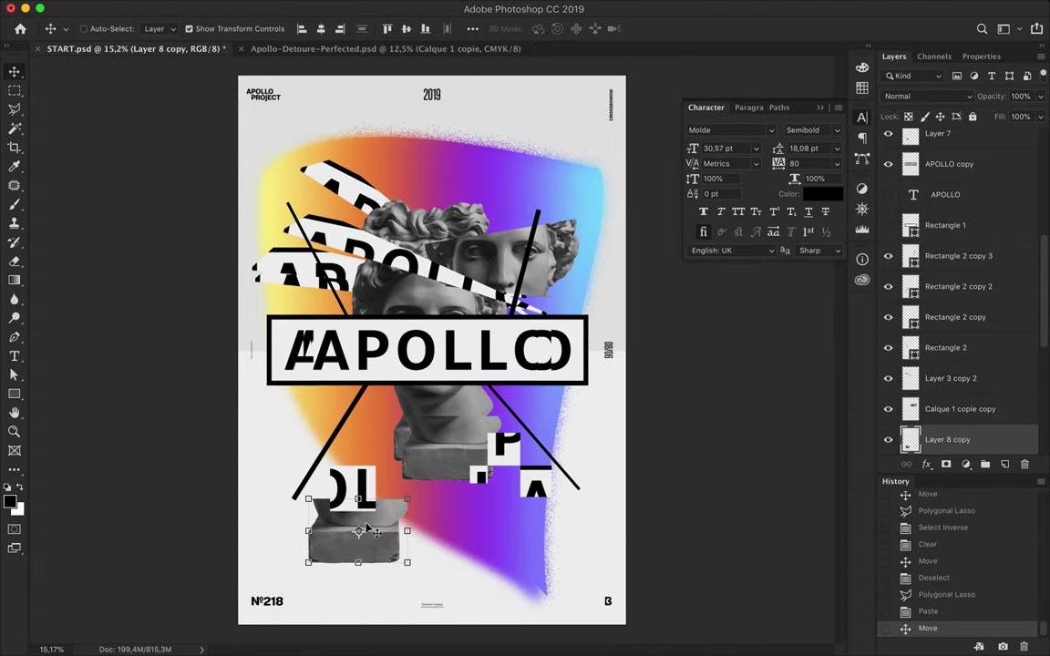
Raise the base piece's layer in the stack and nudge it slightly up
drag(947, 439, 948, 301)
drag(401, 511, 401, 496)
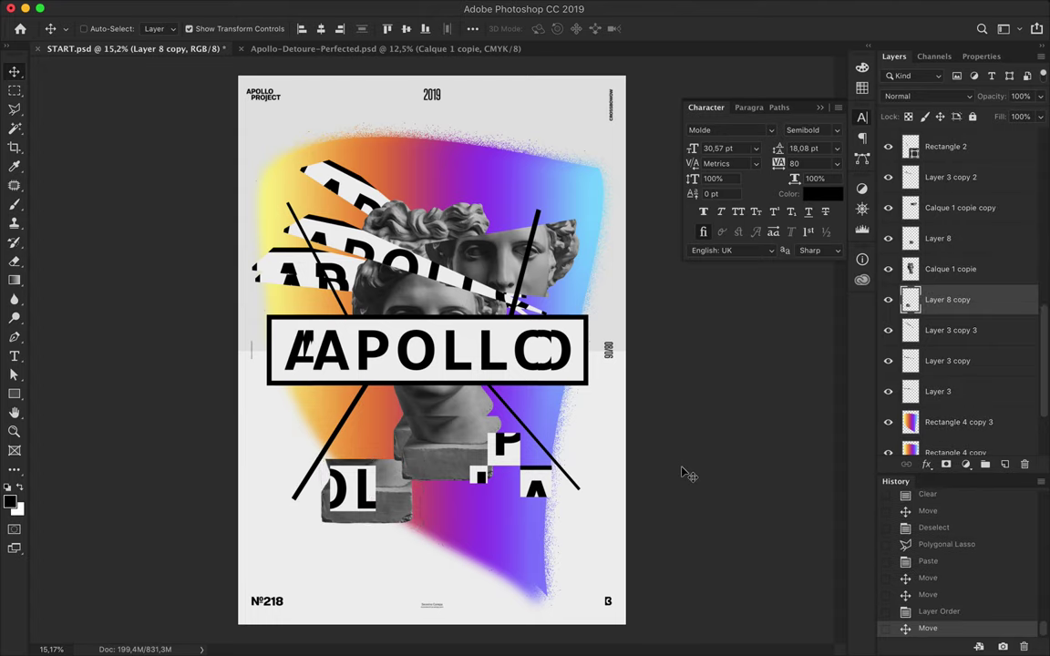
scroll(504, 363, up, 2)
ctrl+click(504, 363)
Copy a small square of the title letters as Layer 9 and place it below the OL piece
key(l)
drag(338, 324, 351, 344)
key(ctrl+c)
key(ctrl+v)
key(v)
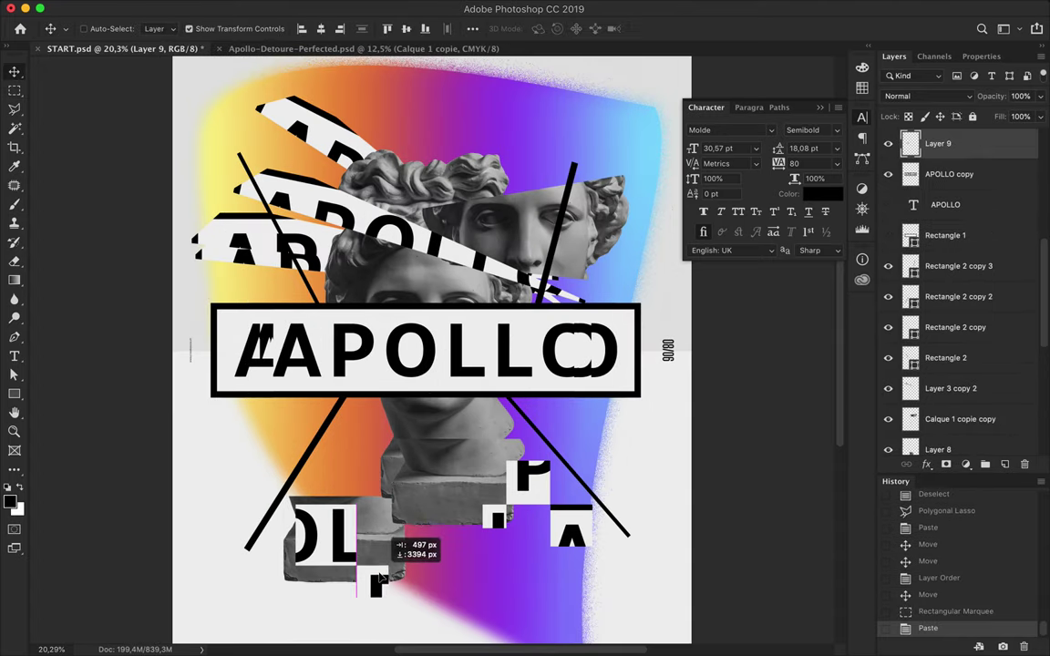
drag(381, 577, 378, 574)
scroll(374, 569, up, 5)
drag(342, 411, 562, 249)
Free-transform the letter square and nudge it to line up its edge
key(ctrl+t)
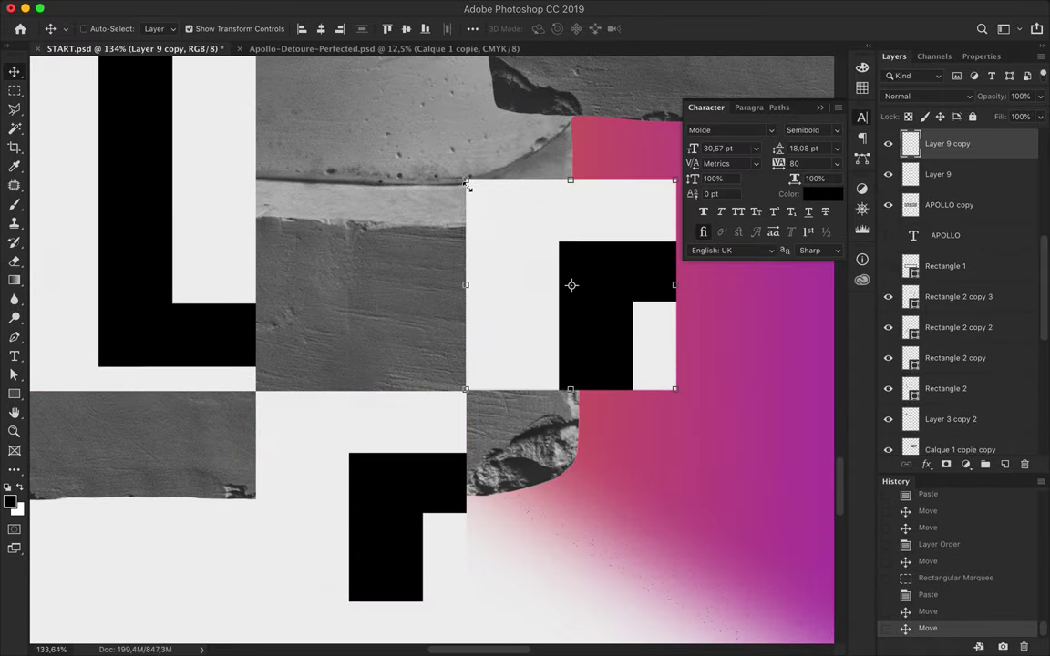
key(Return)
scroll(478, 434, up, 3)
drag(473, 428, 478, 434)
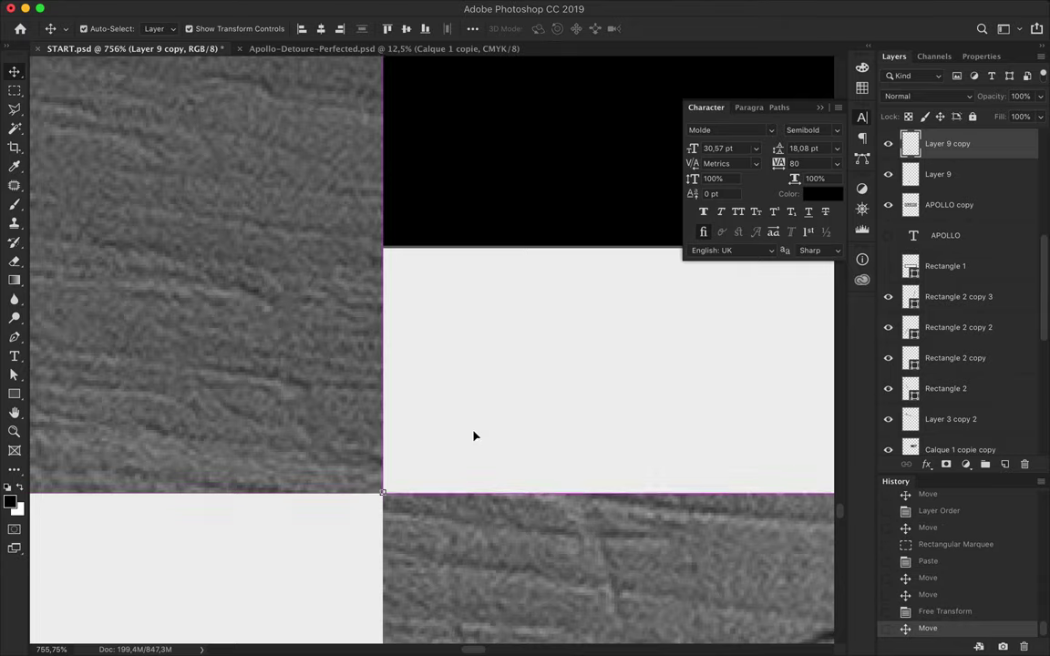
scroll(476, 434, down, 2)
scroll(474, 435, down, 2)
scroll(474, 439, down, 2)
Alt-drag a duplicate of the letter square up-right and move its layer lower
drag(490, 460, 593, 364)
scroll(537, 401, up, 5)
scroll(537, 401, up, 5)
drag(537, 401, 541, 392)
drag(948, 415, 938, 421)
Place another letter-square copy lower on the gradient
scroll(478, 297, down, 3)
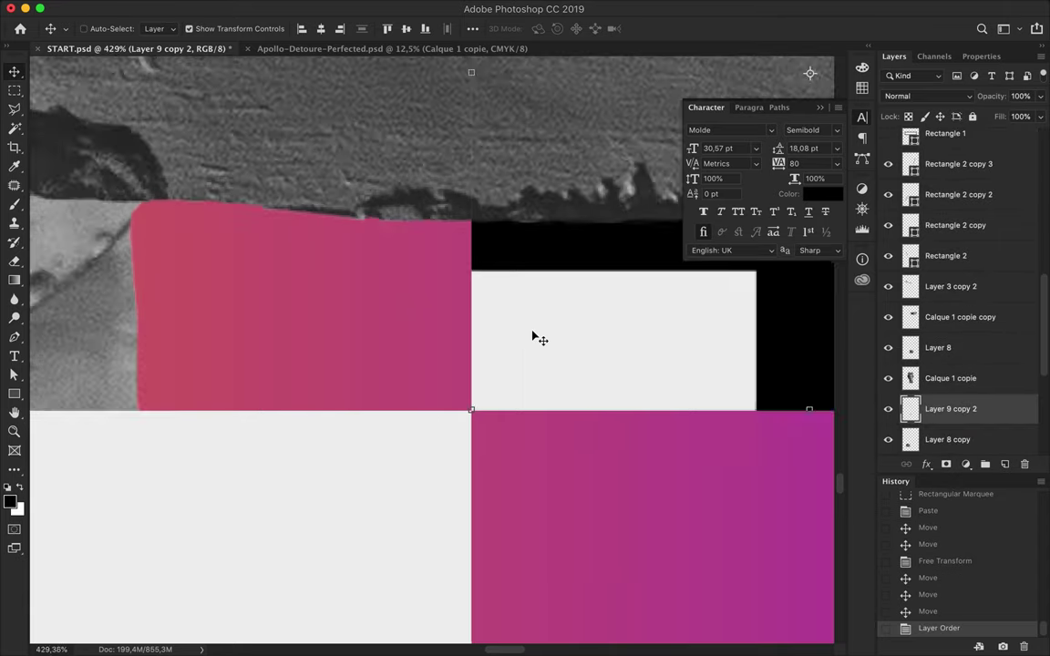
scroll(478, 296, down, 10)
scroll(397, 456, up, 1)
scroll(398, 455, right, 2)
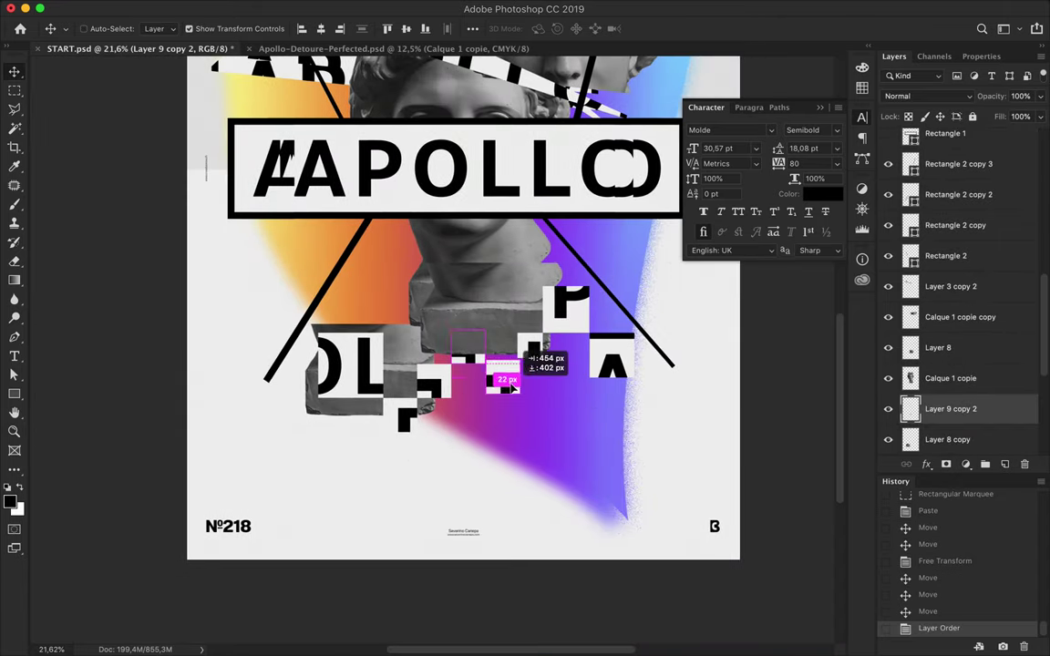
drag(480, 429, 480, 428)
scroll(511, 461, down, 2)
scroll(680, 452, down, 1)
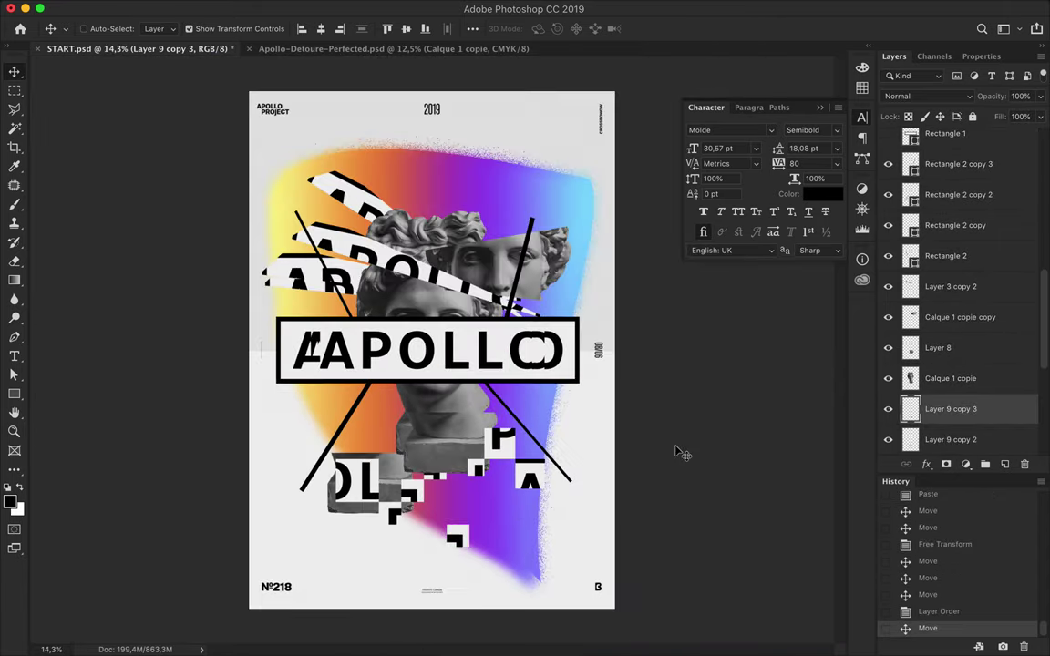
scroll(679, 452, up, 2)
ctrl+click(411, 357)
Copy a strip across the top of the title box and offset it above the title
key(m)
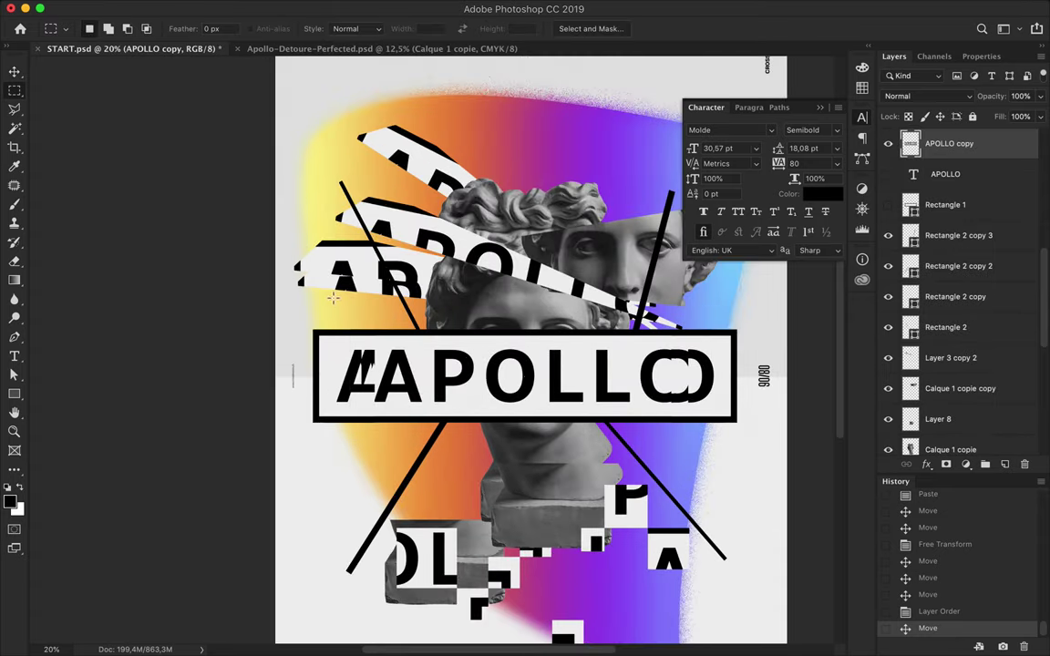
drag(714, 353, 708, 346)
key(ctrl+c)
key(ctrl+v)
key(ctrl+t)
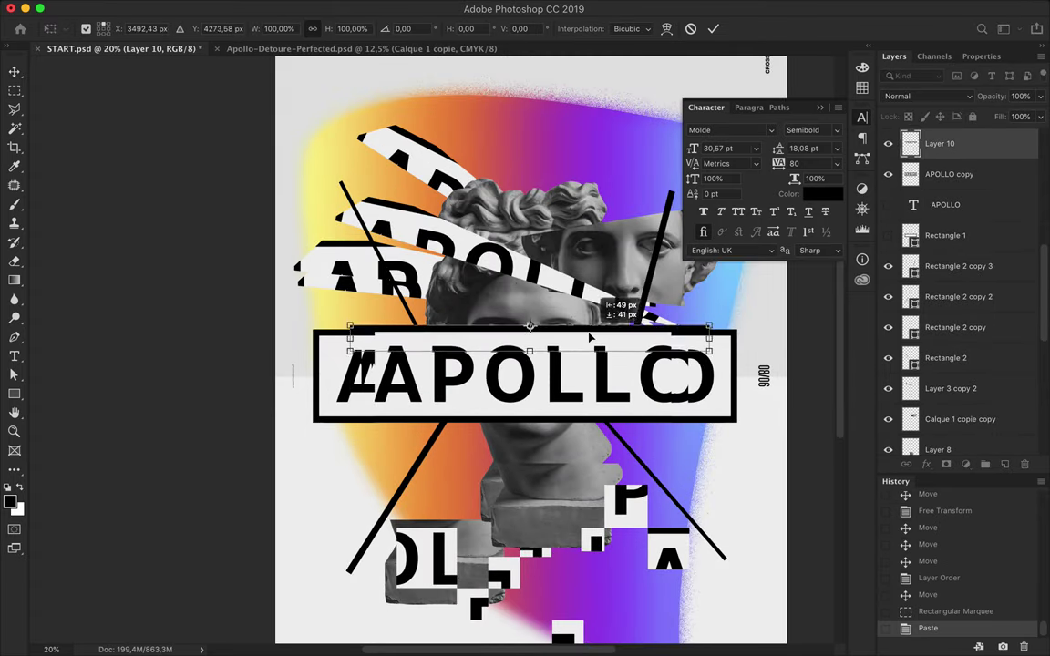
key(Return)
Copy a bottom strip of the title, shift it down, and duplicate it further down
ctrl+click(547, 385)
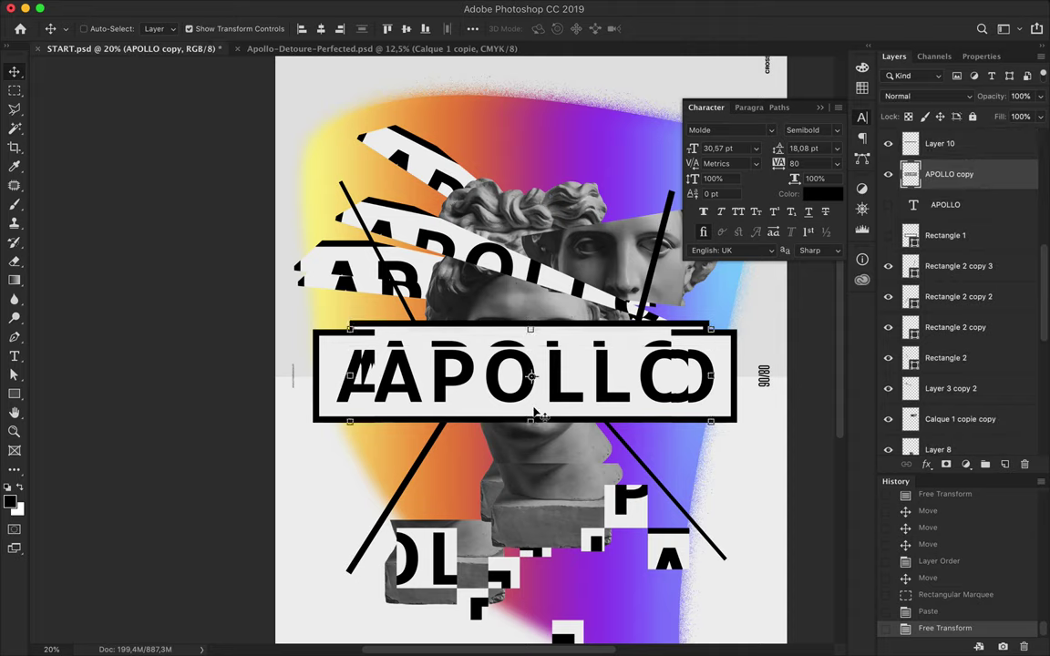
key(m)
drag(335, 398, 717, 468)
key(ctrl+c)
key(ctrl+v)
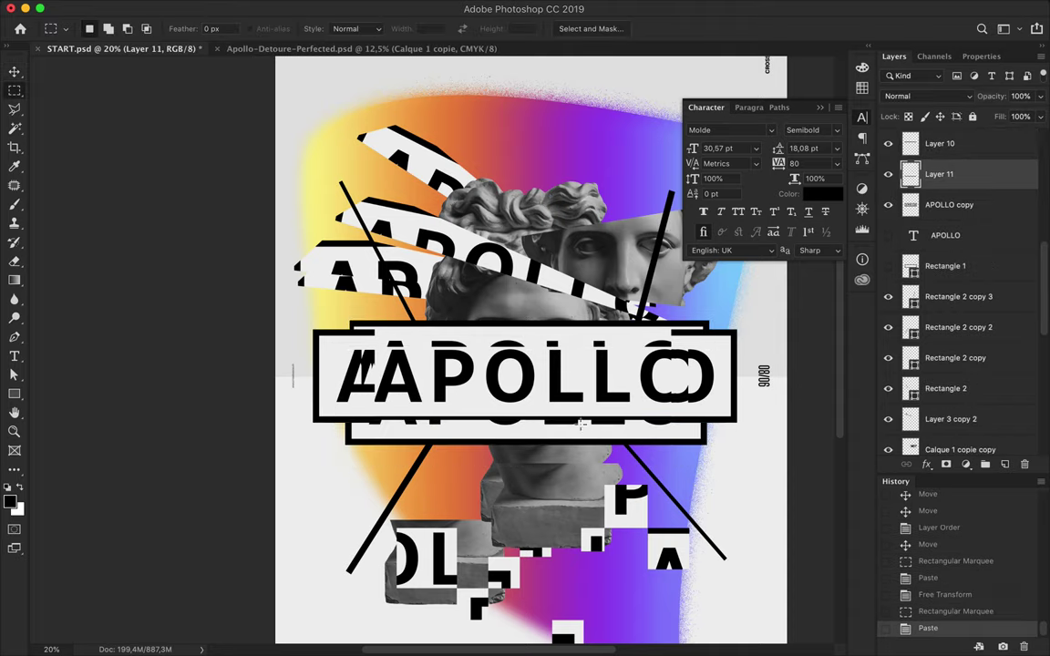
key(v)
mouse_move(550, 351)
mouse_down()
mouse_move(583, 415)
mouse_move(585, 449)
mouse_up()
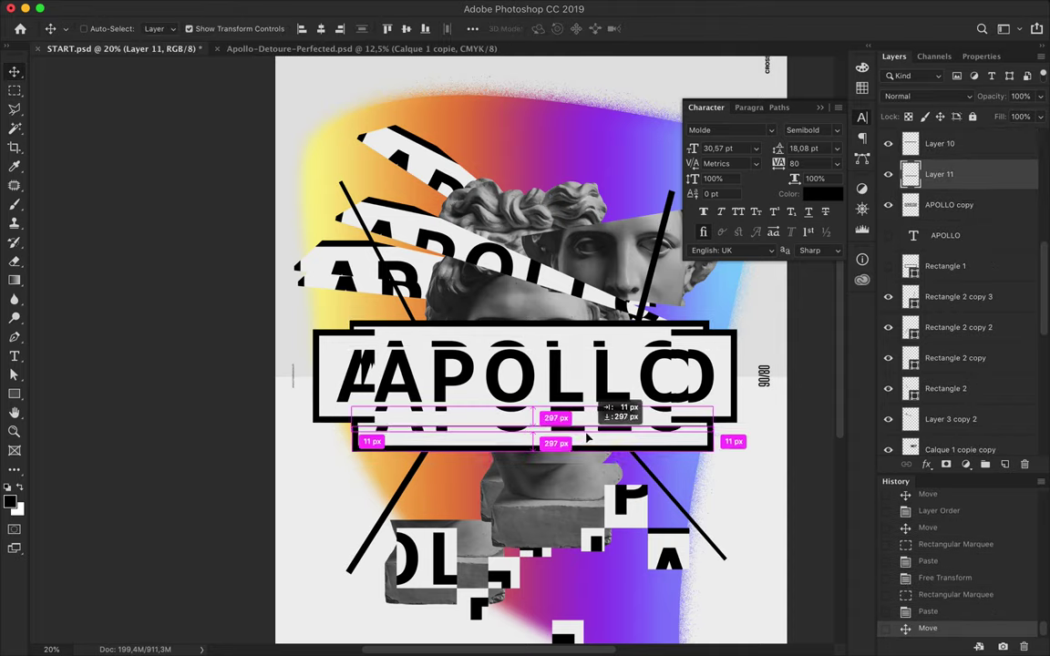
mouse_move(955, 319)
mouse_down()
mouse_move(954, 404)
mouse_move(948, 287)
mouse_up()
Copy a slanted slice across the APOLLO title onto its own layer
scroll(772, 468, right, 5)
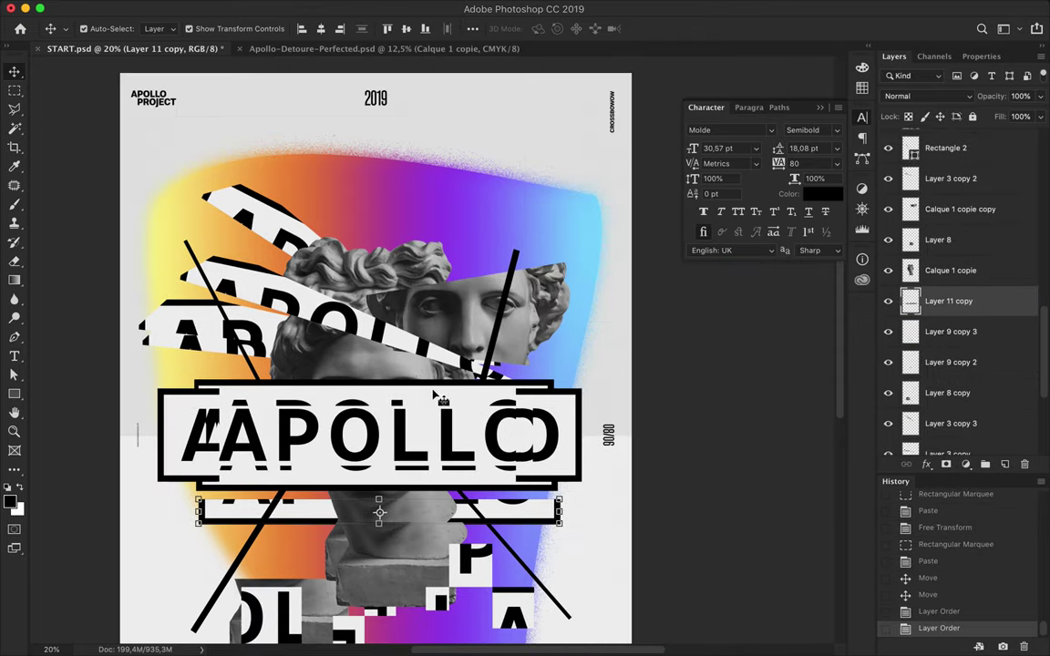
super+click(173, 419)
key(l)
click(183, 469)
key(super+c)
key(super+v)
Duplicate the slanted slice twice upward, stacking a copy below the bust copy
key(v)
key(Up)
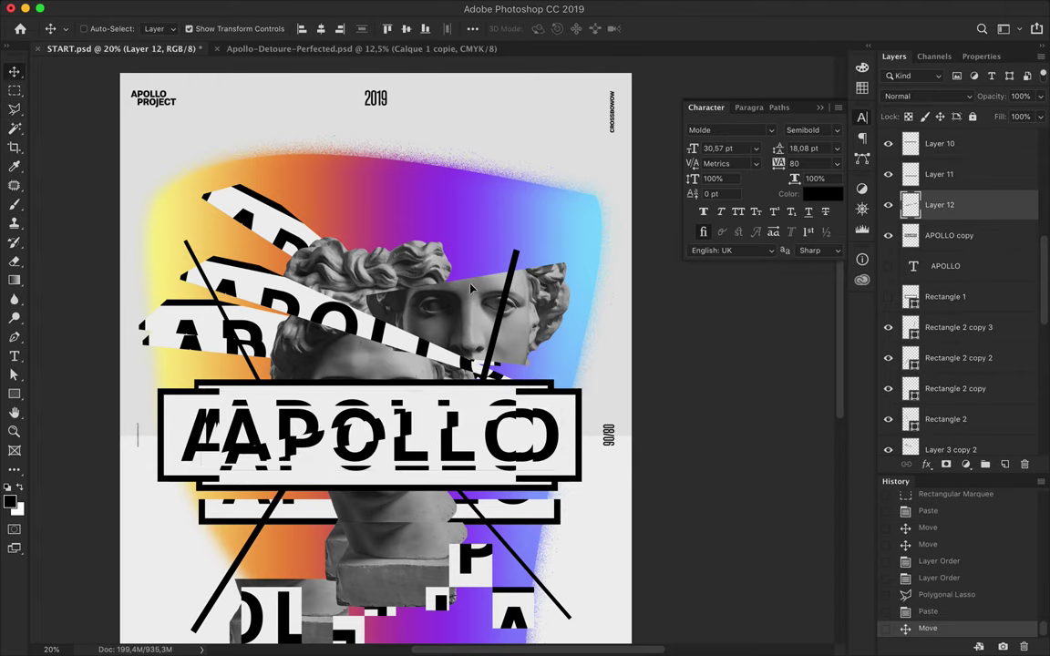
drag(417, 356, 442, 289)
drag(948, 206, 948, 364)
drag(543, 263, 520, 176)
Duplicate another text slice, tuck it beneath the gradient shapes, and rotate it steeper
drag(948, 379, 957, 438)
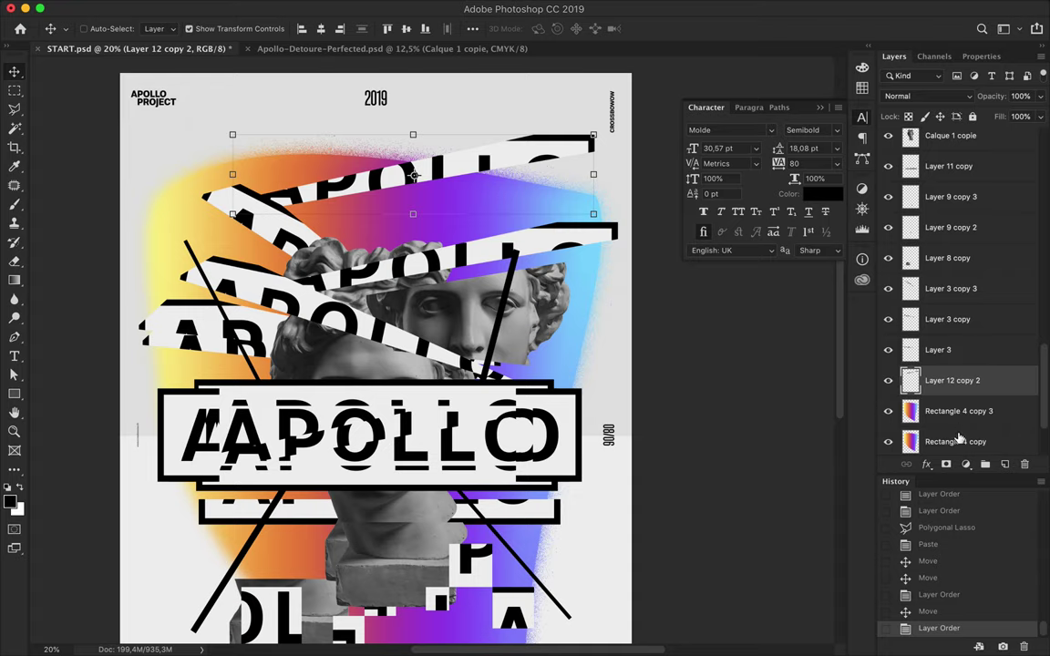
scroll(956, 429, down, 3)
click(953, 381)
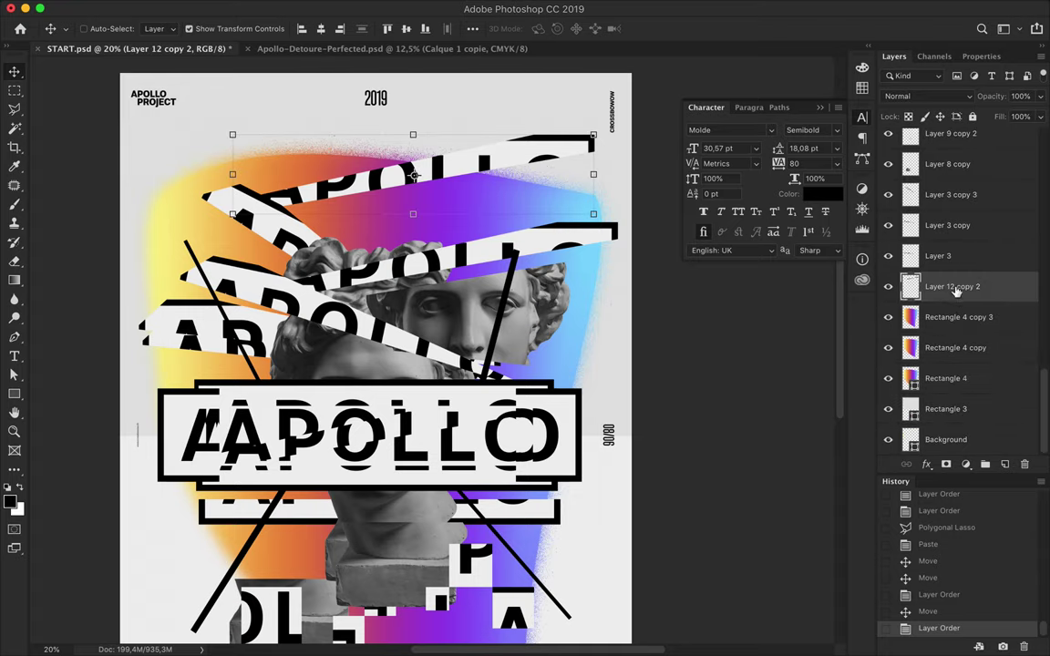
drag(952, 286, 952, 363)
scroll(614, 319, down, 2)
drag(576, 137, 556, 102)
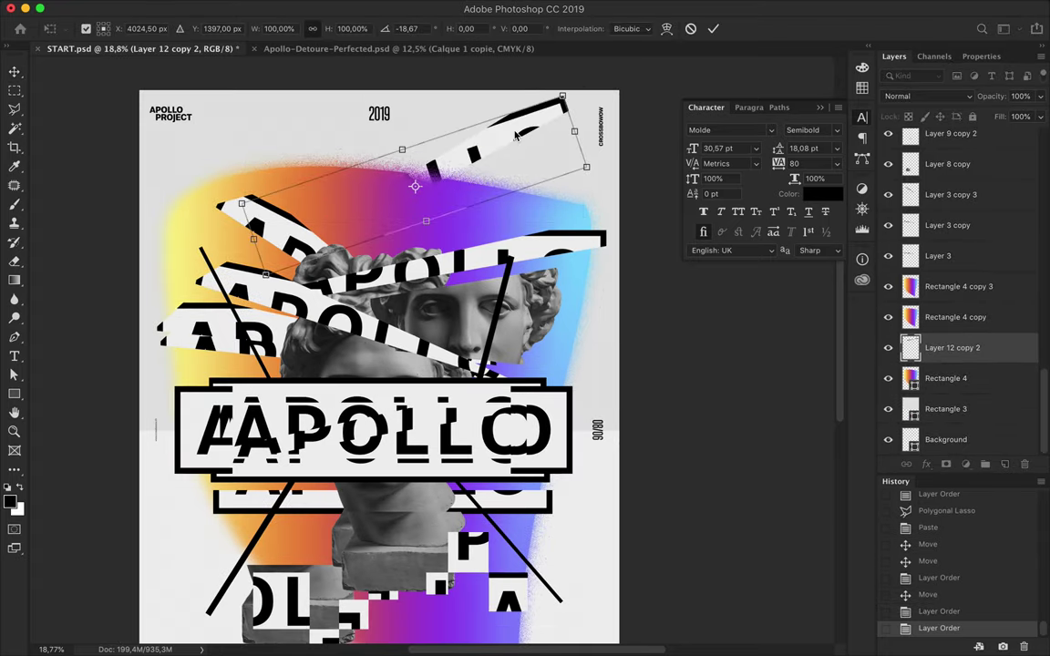
key(Return)
Duplicate the A slice downward, lower it in the layer stack, and slide it sideways
scroll(436, 502, down, 3)
scroll(435, 502, down, 2)
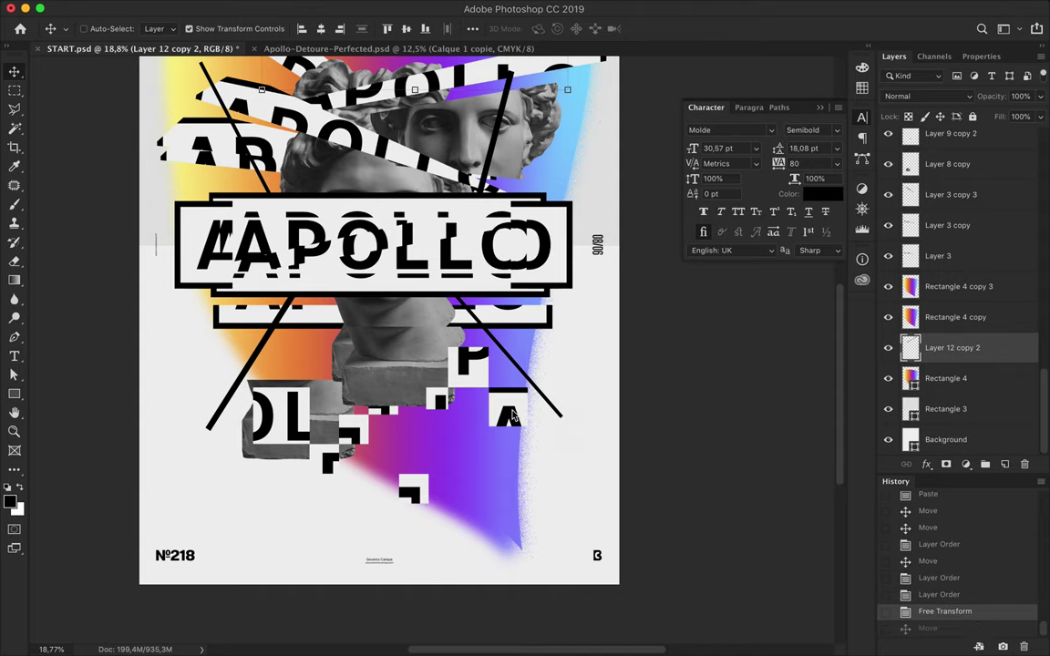
drag(511, 420, 508, 456)
key(Return)
scroll(431, 351, up, 2)
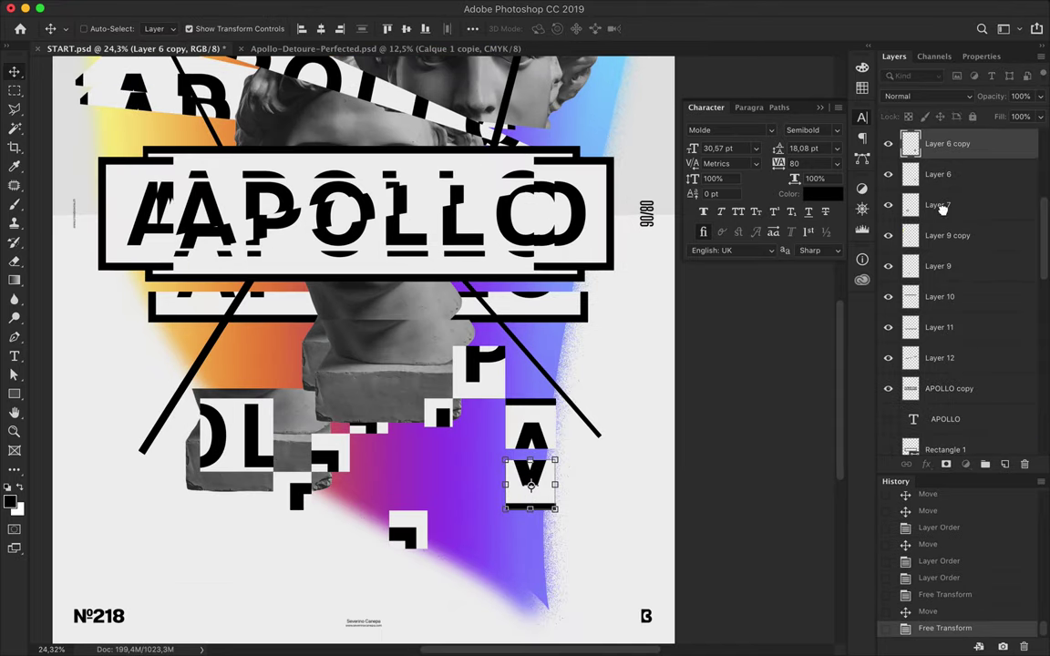
drag(948, 143, 933, 417)
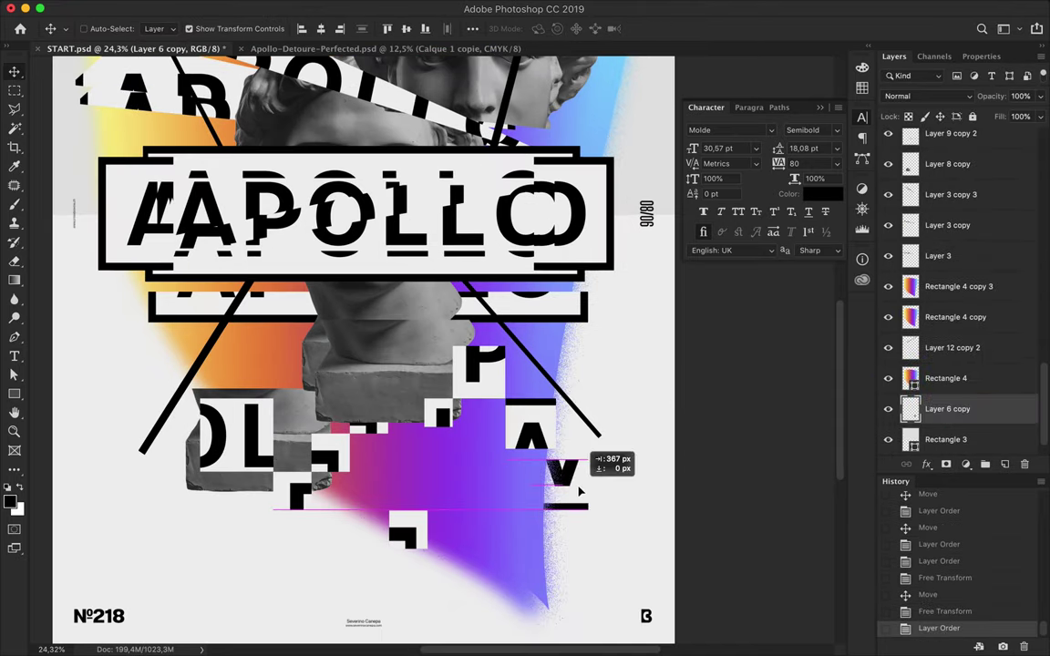
drag(577, 487, 577, 488)
scroll(496, 510, left, 5)
Duplicate a letter square and a text strip, pushing both copies low in the stack
super+click(543, 519)
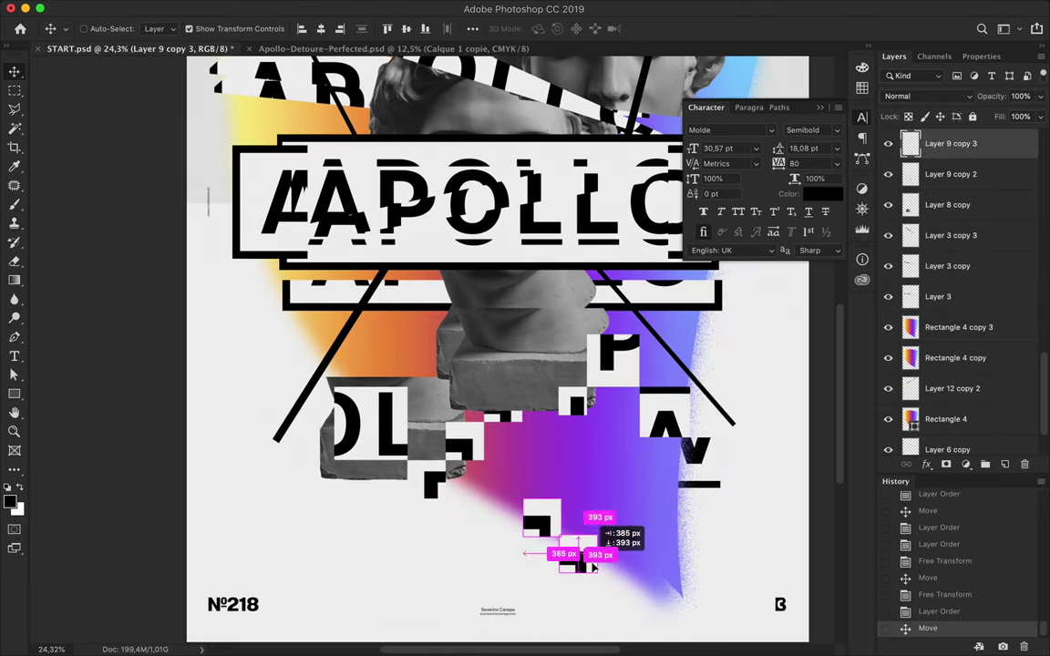
drag(593, 567, 594, 563)
mouse_move(948, 143)
mouse_down()
mouse_move(946, 466)
mouse_move(939, 424)
mouse_up()
scroll(735, 427, up, 3)
scroll(638, 410, up, 3)
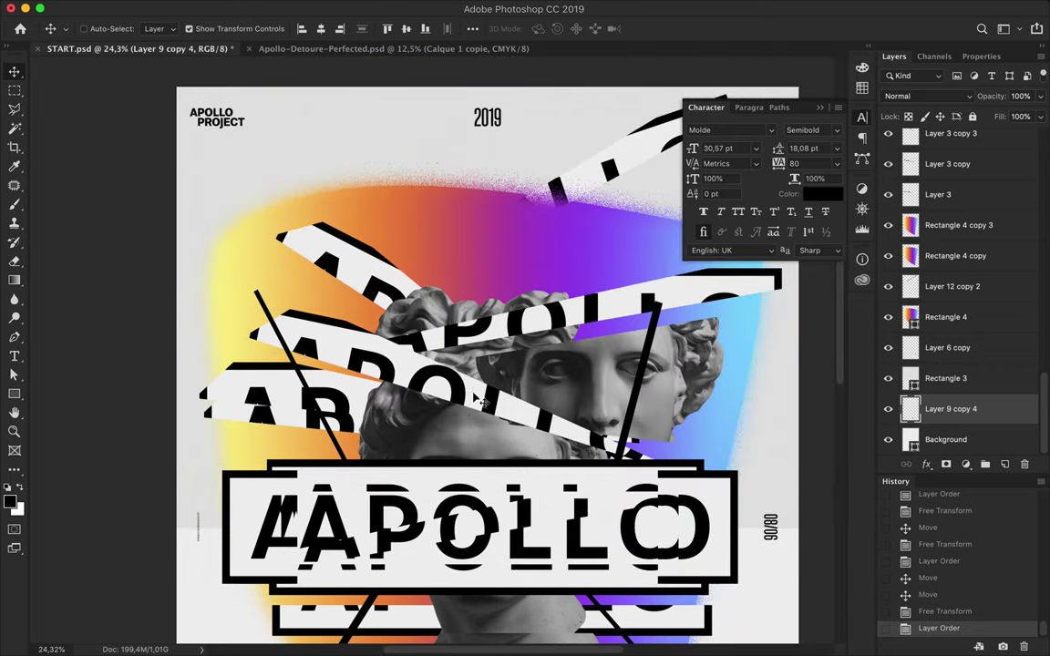
drag(481, 401, 538, 215)
mouse_move(948, 143)
mouse_down()
mouse_move(944, 469)
mouse_move(939, 373)
mouse_up()
scroll(685, 358, down, 3)
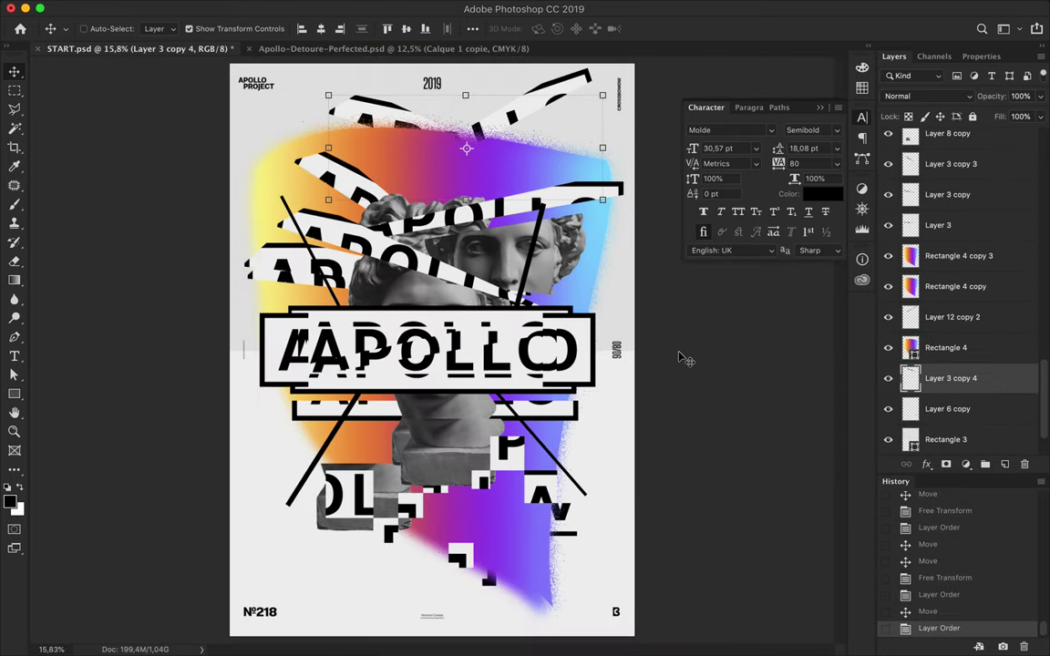
Restore the deleted strip copy, reposition it, and rotate the slice near the top
key(Delete)
key(Delete)
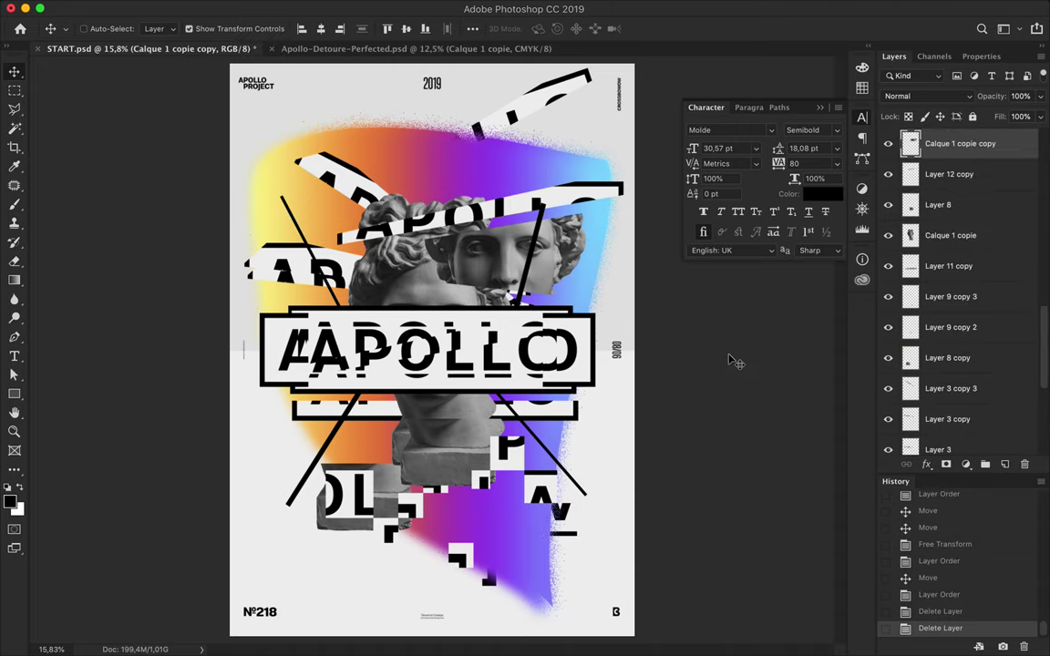
key(ctrl+z)
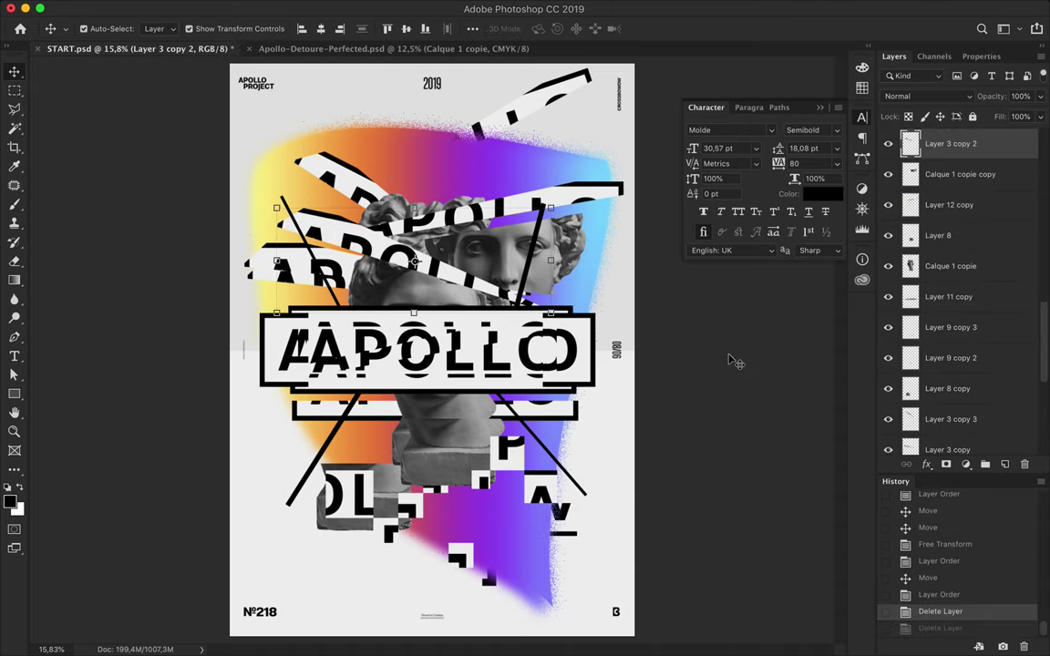
drag(461, 269, 383, 250)
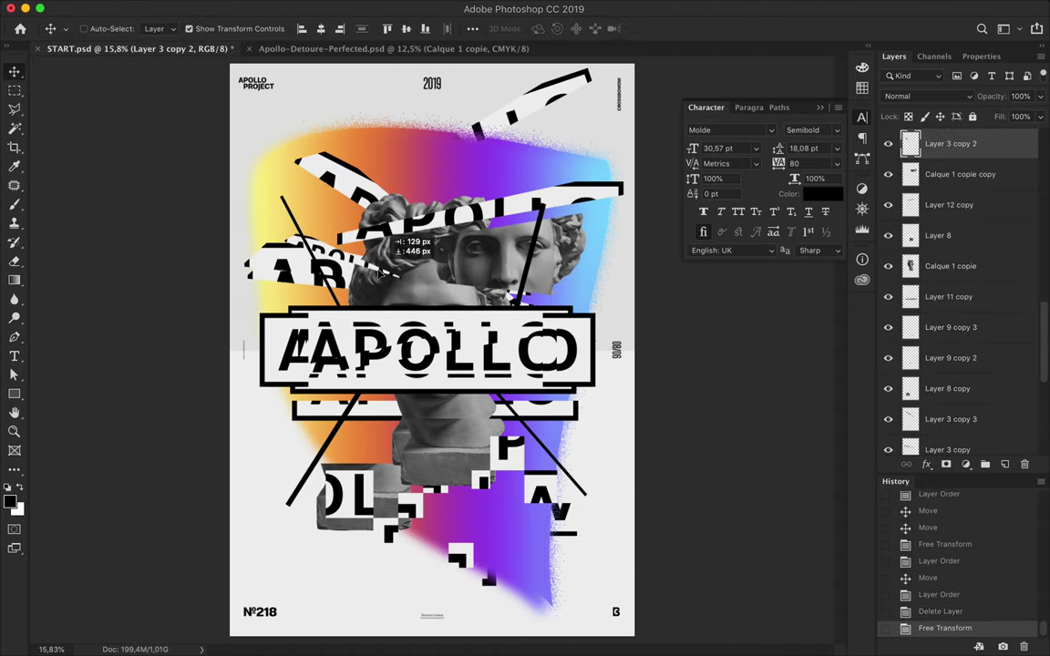
scroll(398, 352, down, 1)
key(ctrl+t)
mouse_move(576, 85)
mouse_down()
mouse_move(602, 167)
mouse_move(693, 316)
mouse_up()
key(Return)
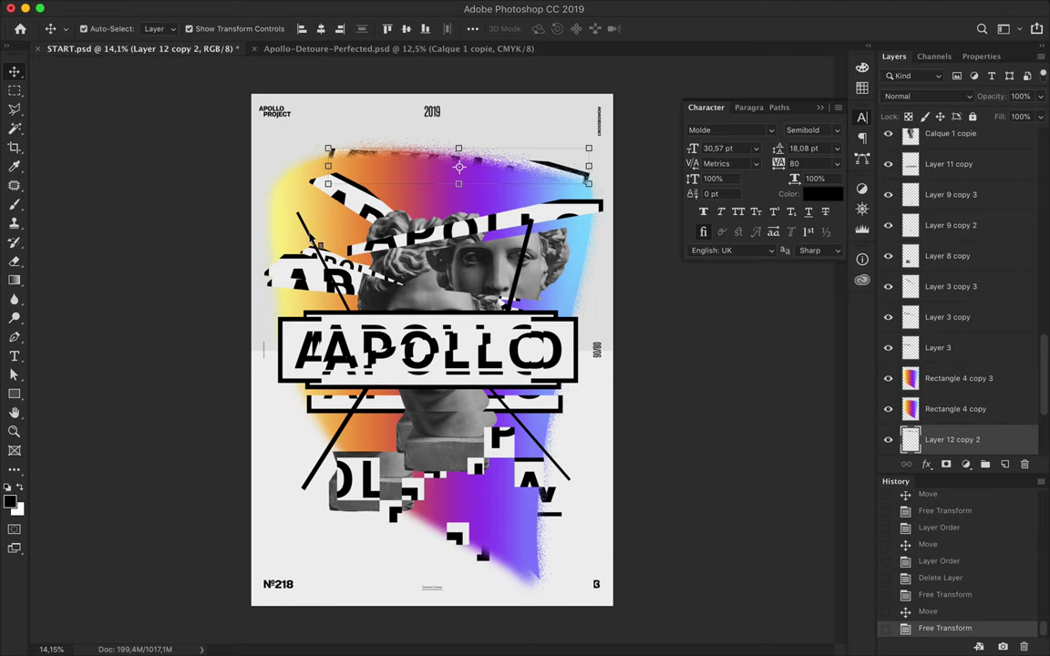
Re-angle both diagonal lines, flattening the lower one and shifting it up-left
key(ctrl+t)
drag(313, 242, 291, 232)
key(Return)
ctrl+click(527, 435)
key(ctrl+t)
drag(592, 501, 626, 471)
key(Return)
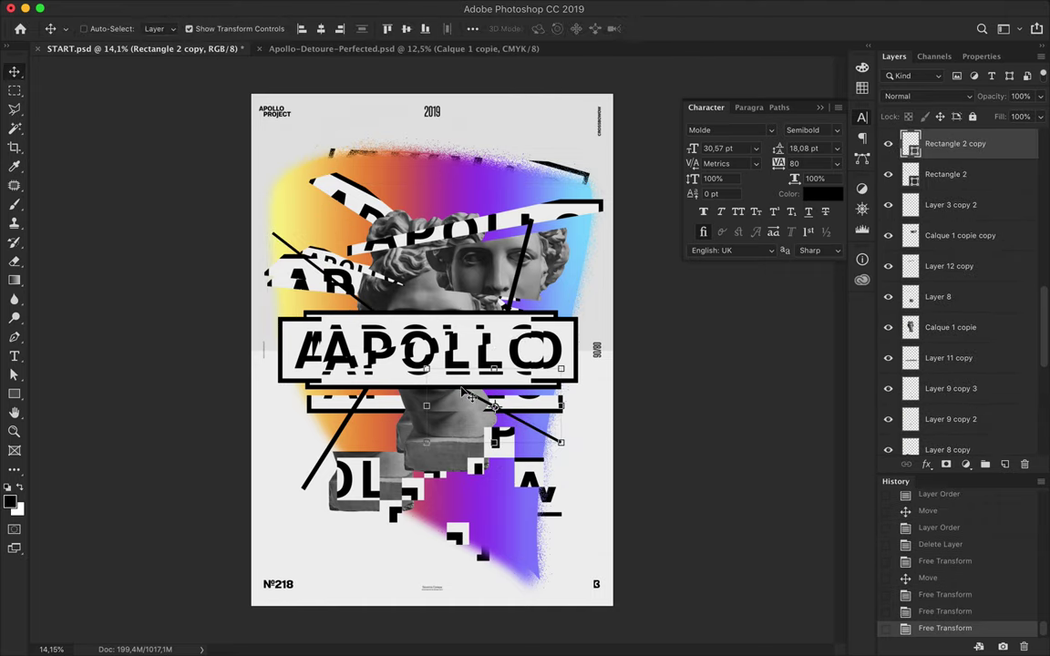
Duplicate the bust to the upper left, blend it Soft Light and enlarge it
ctrl+click(453, 246)
drag(453, 246, 364, 187)
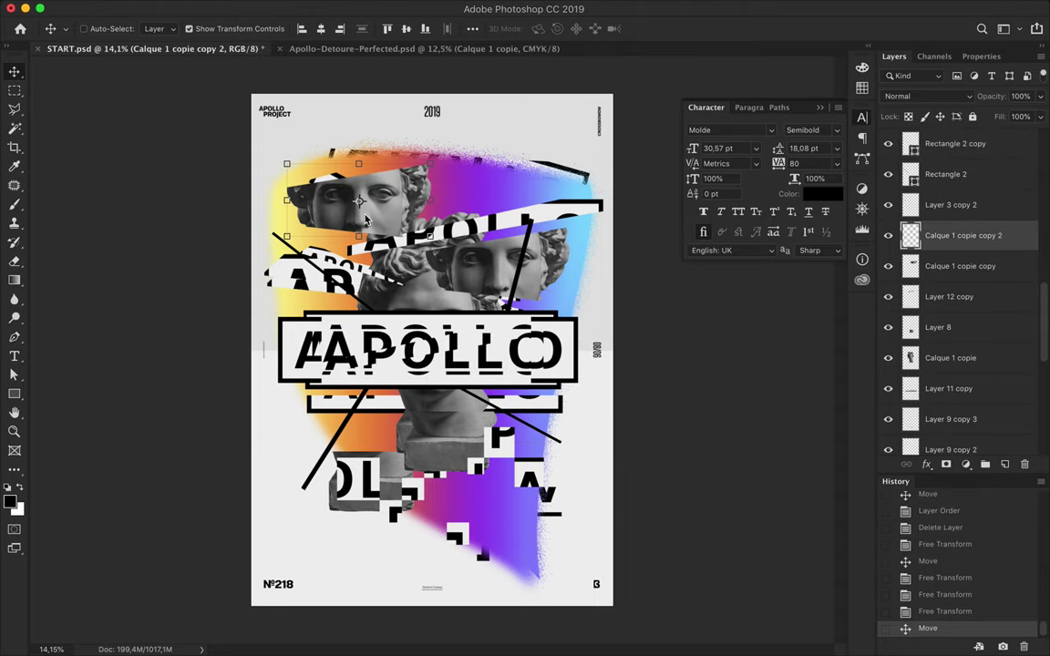
click(926, 96)
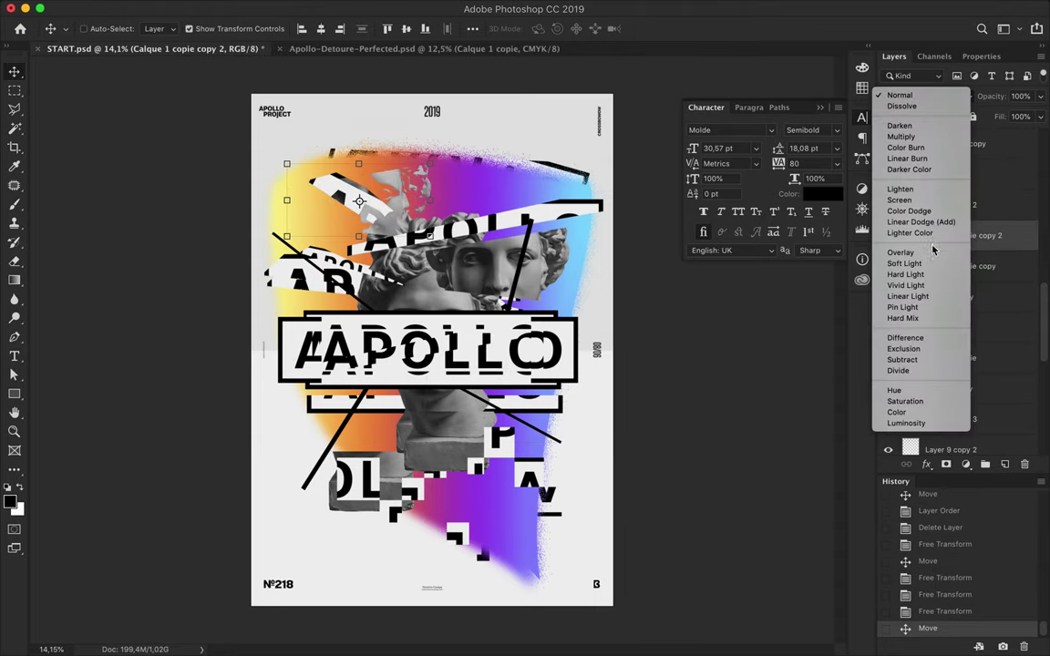
click(905, 264)
drag(358, 164, 473, 177)
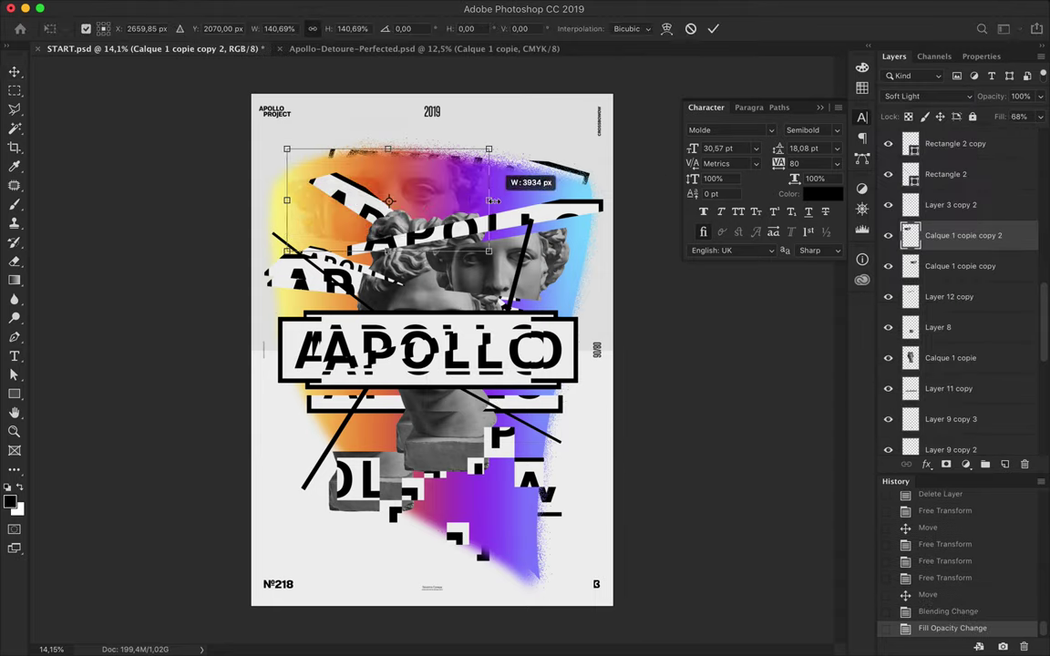
key(Return)
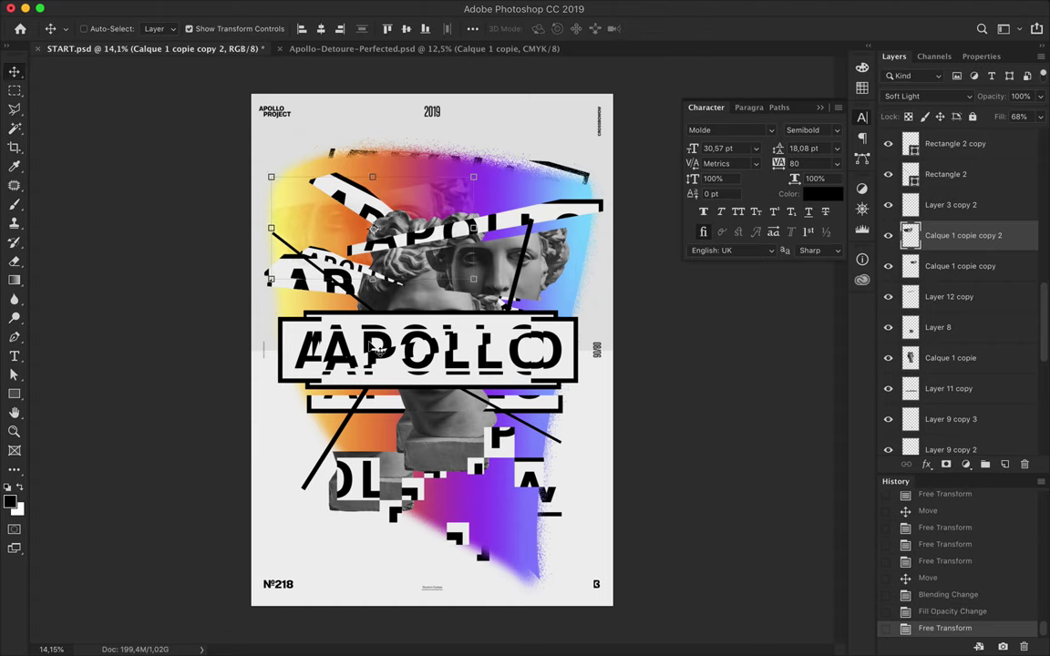
Duplicate the boxed APOLLO title twice, reorder the copies and hide the top one
drag(370, 325, 351, 483)
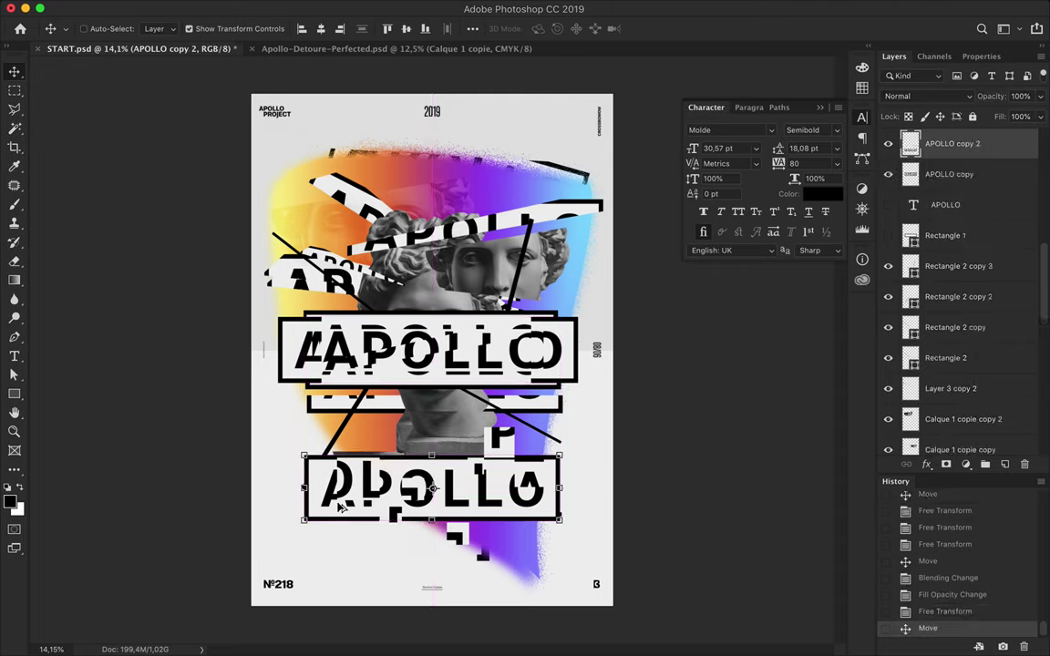
drag(428, 352, 429, 234)
drag(947, 143, 951, 395)
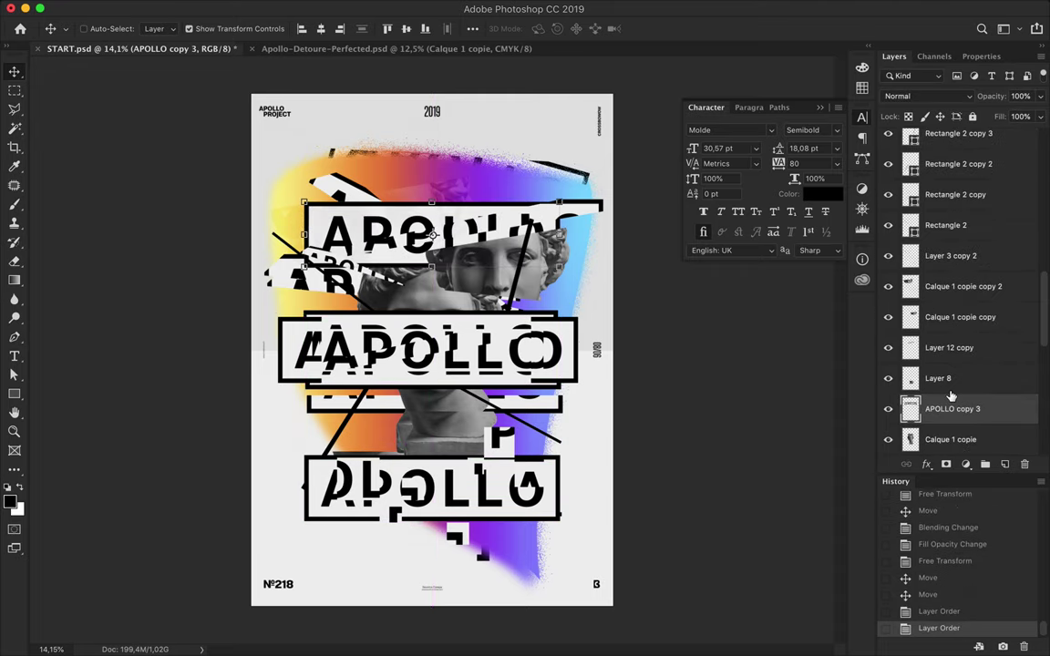
click(889, 411)
scroll(889, 415, up, 5)
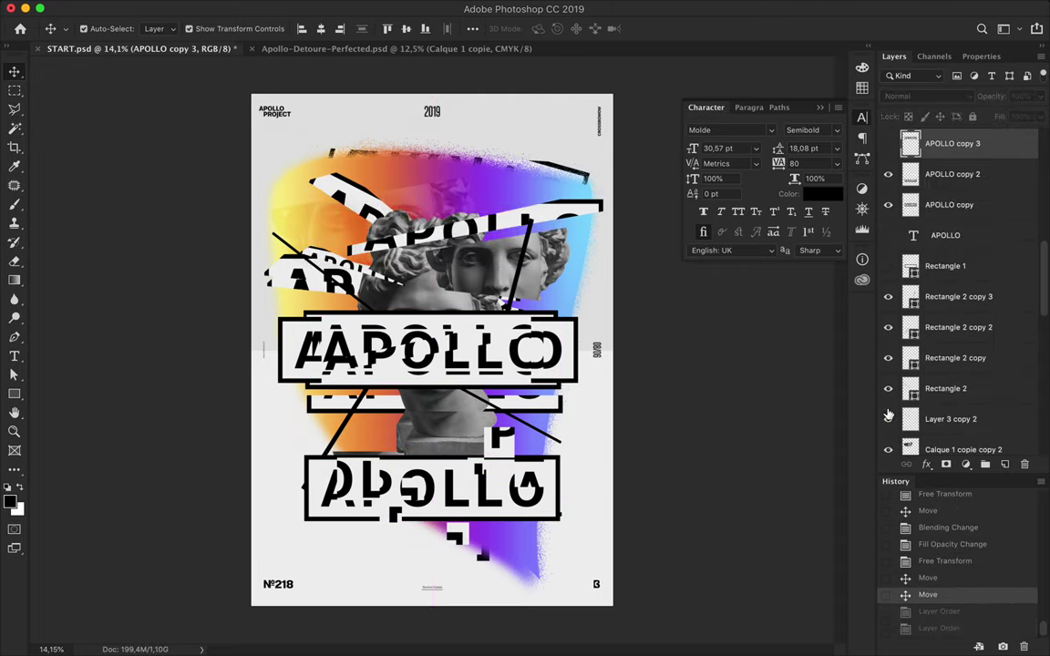
scroll(888, 412, down, 4)
Rotate APOLLO copy 2 by -90° into a vertical strip at the lower left
ctrl+click(351, 513)
key(ctrl+t)
mouse_move(351, 513)
mouse_down()
mouse_move(355, 541)
mouse_move(355, 476)
mouse_up()
key(Return)
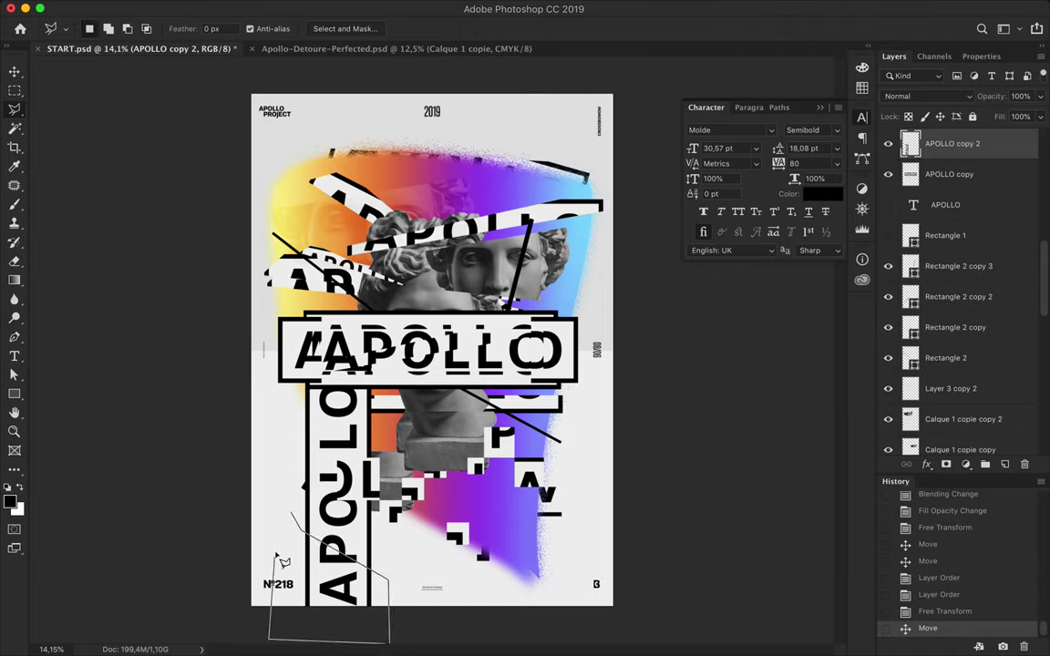
Cut a piece of the vertical title into Layer 13, duplicate it and reorder the copies
double_click(273, 625)
key(ctrl+c)
key(ctrl+v)
key(v)
drag(346, 551, 369, 569)
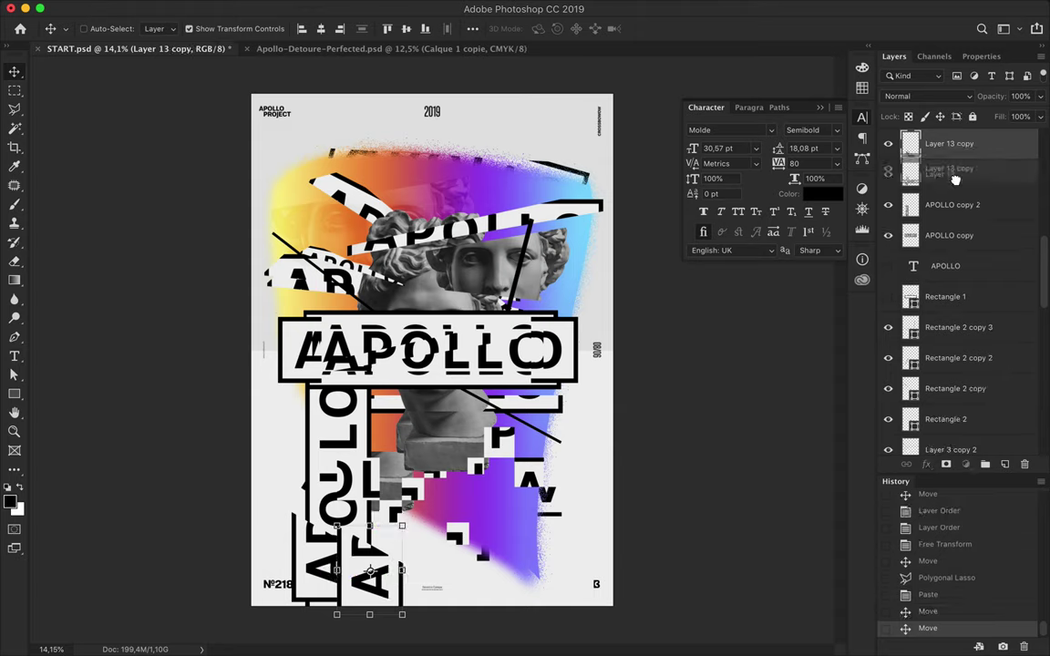
drag(955, 159, 955, 220)
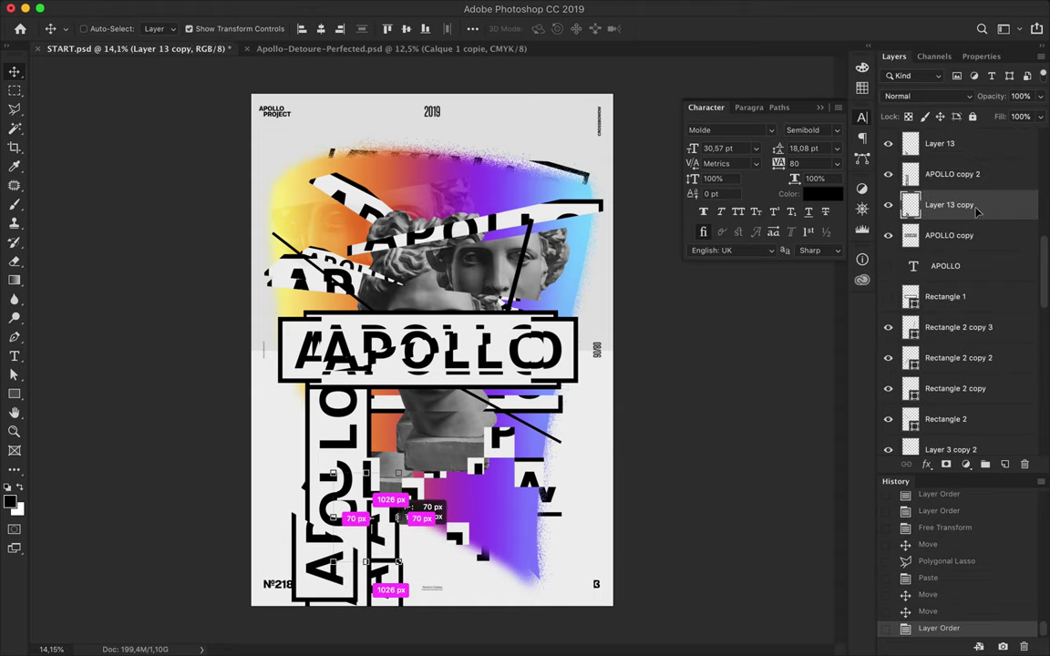
drag(952, 208, 911, 404)
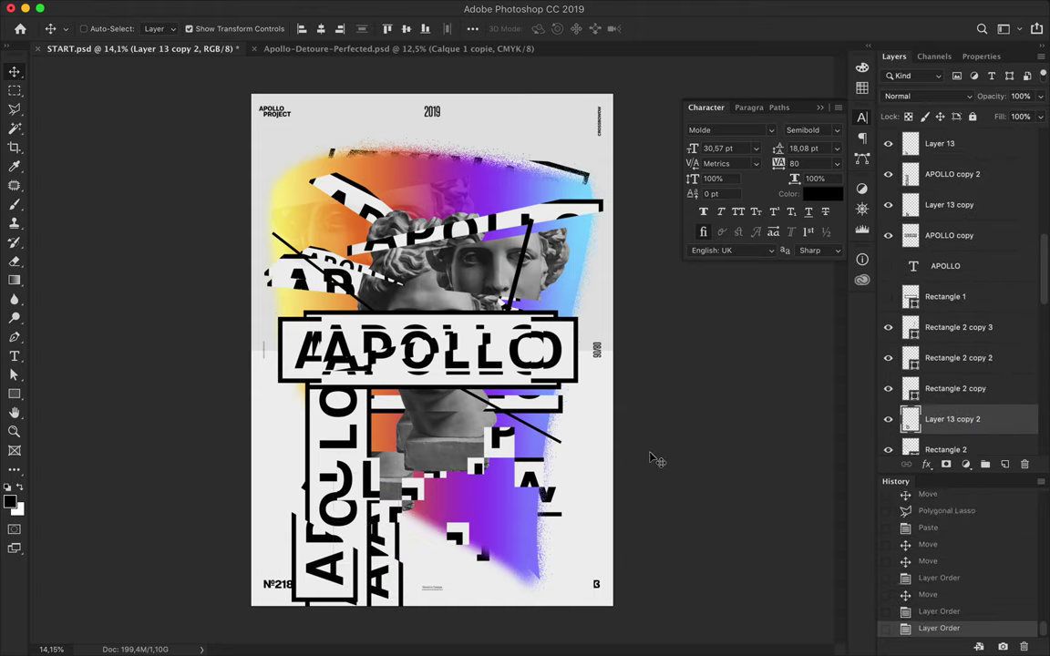
Duplicate a thin black line, angle it -75° onto the vertical title, and duplicate the APOLLO block
drag(342, 375, 347, 392)
key(ctrl+t)
drag(273, 364, 228, 411)
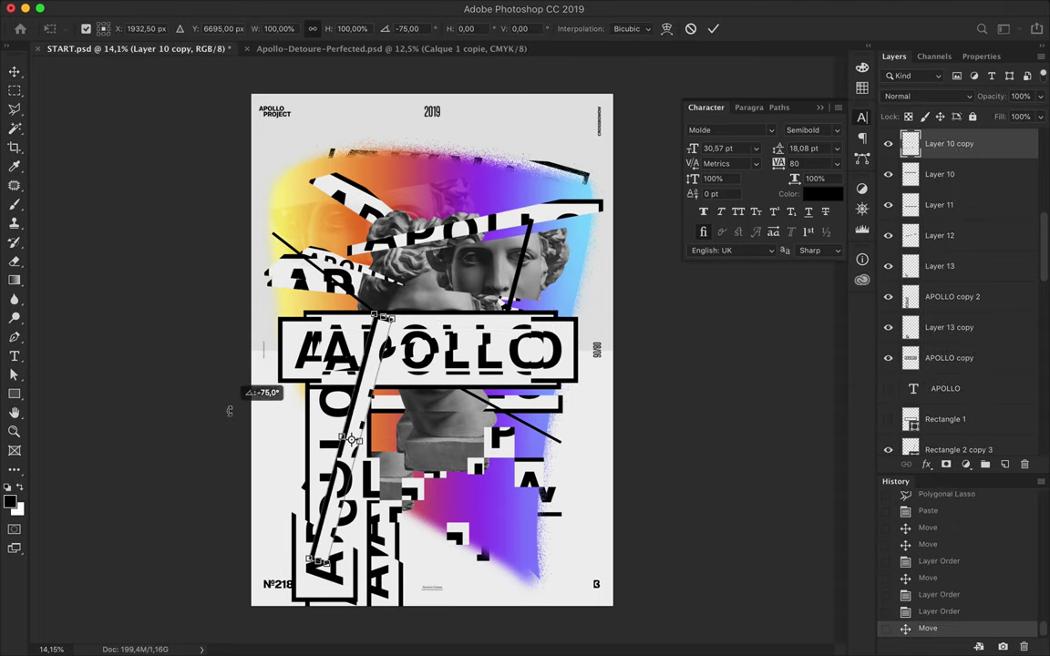
drag(128, 447, 137, 501)
key(Return)
drag(342, 446, 312, 442)
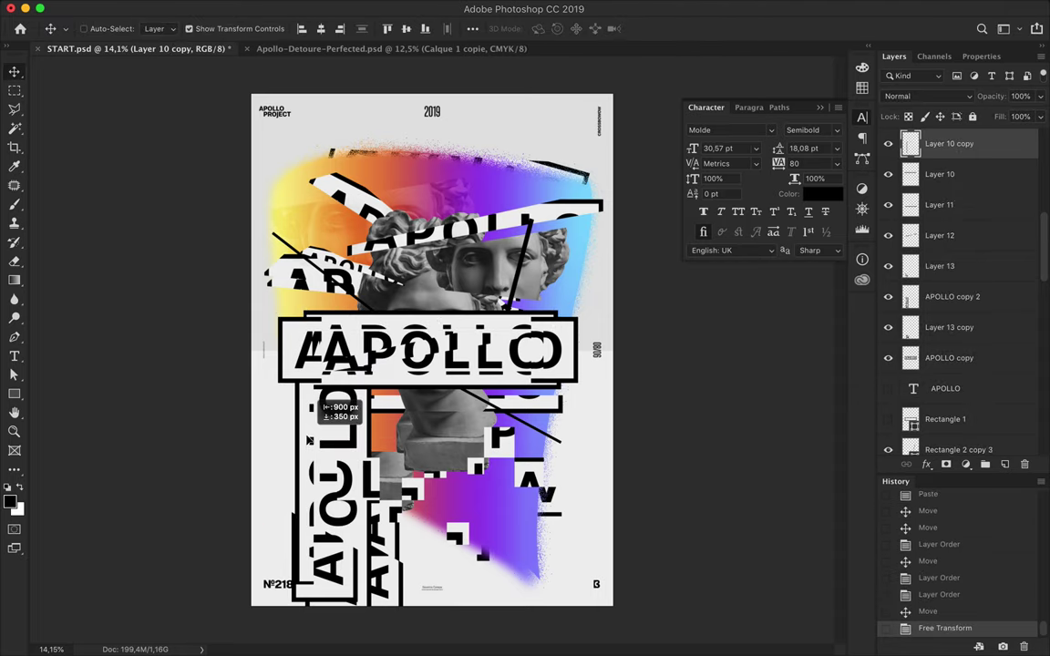
drag(401, 340, 501, 223)
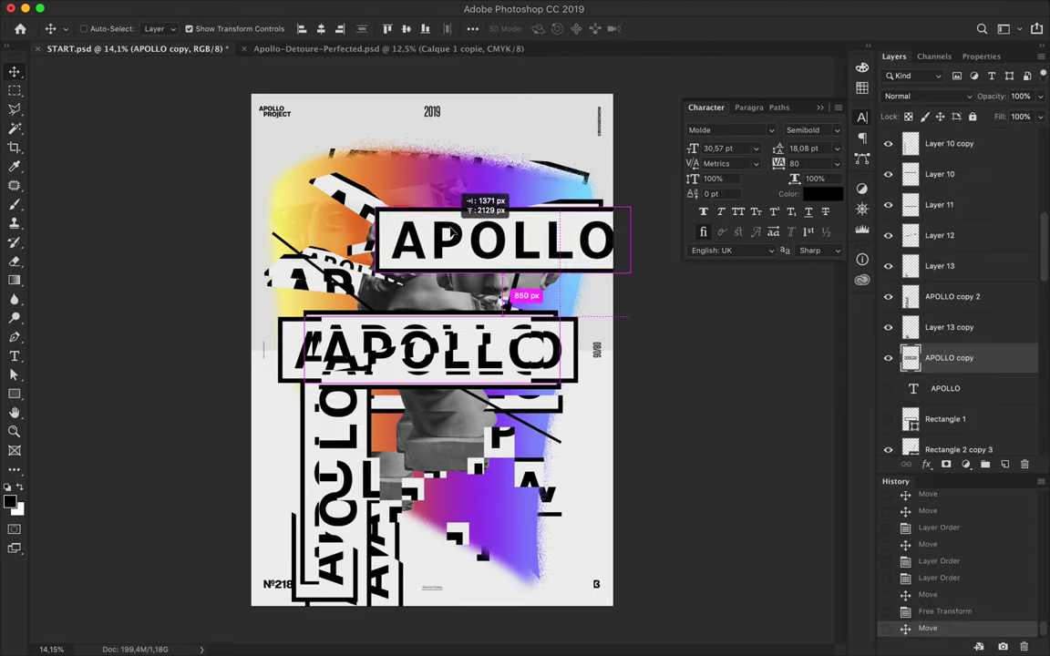
Rotate APOLLO copy 4 vertical at the upper right and reorder it in the stack
key(ctrl+t)
drag(583, 291, 565, 127)
drag(512, 218, 538, 219)
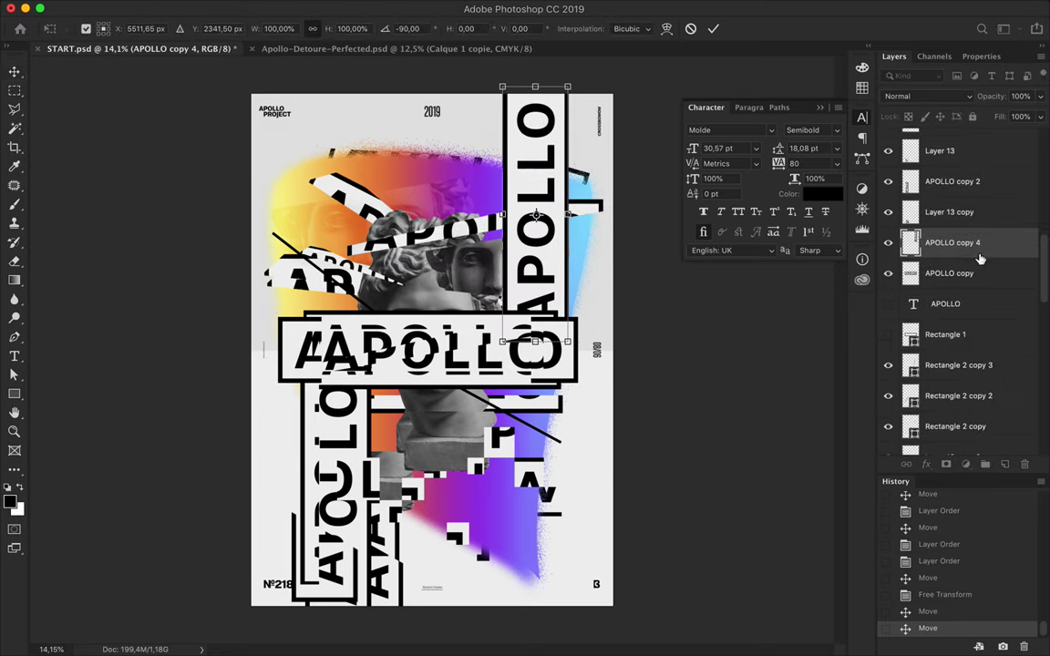
key(Return)
mouse_move(952, 239)
mouse_down()
mouse_move(952, 433)
mouse_move(965, 462)
mouse_move(952, 260)
mouse_up()
Cut a slice of the strip onto its own layer and offset it left
double_click(544, 364)
key(ctrl+c)
key(ctrl+v)
key(v)
drag(526, 140, 510, 139)
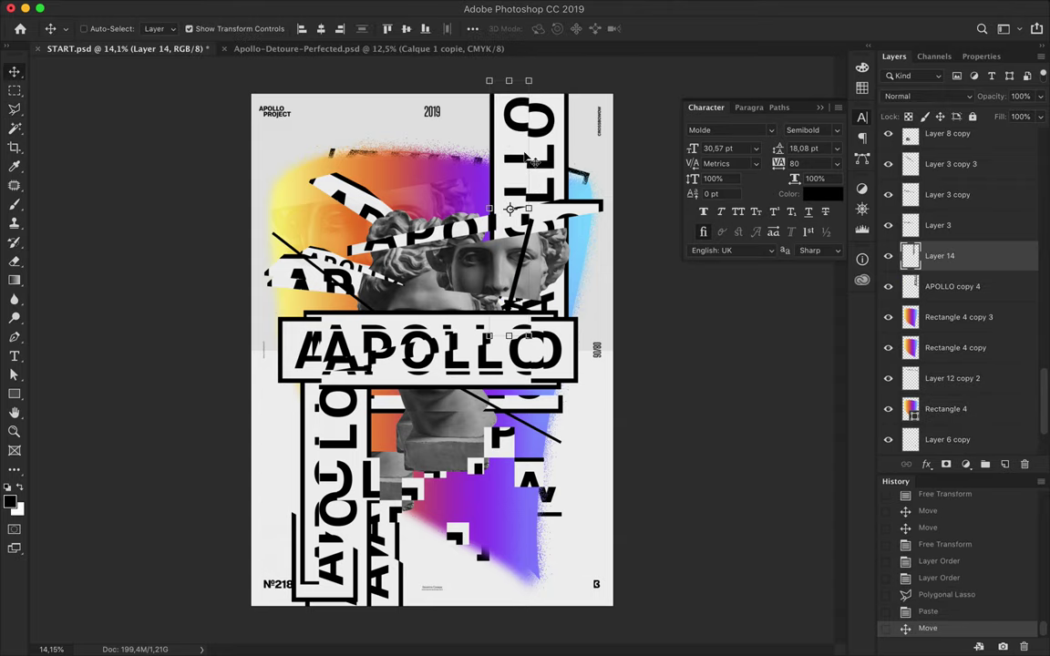
Cut a second slice with the Polygonal Lasso, nudge it out of line, and duplicate it offset
key(alt+bracketleft)
key(l)
click(540, 242)
click(436, 246)
click(438, 381)
double_click(484, 338)
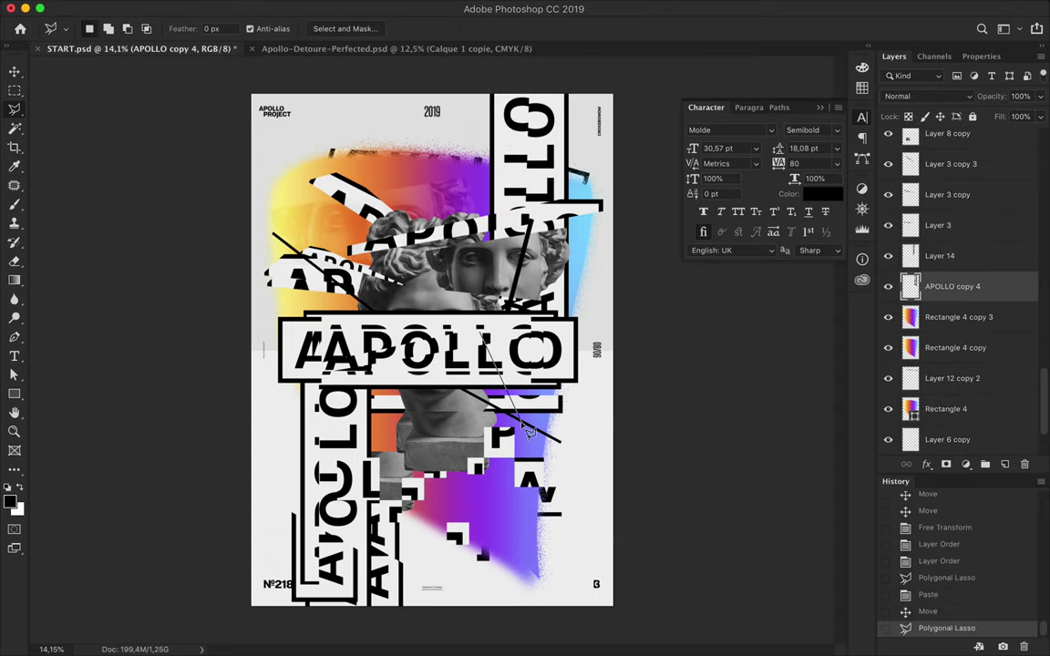
key(ctrl+c)
key(ctrl+v)
key(v)
drag(546, 337, 563, 321)
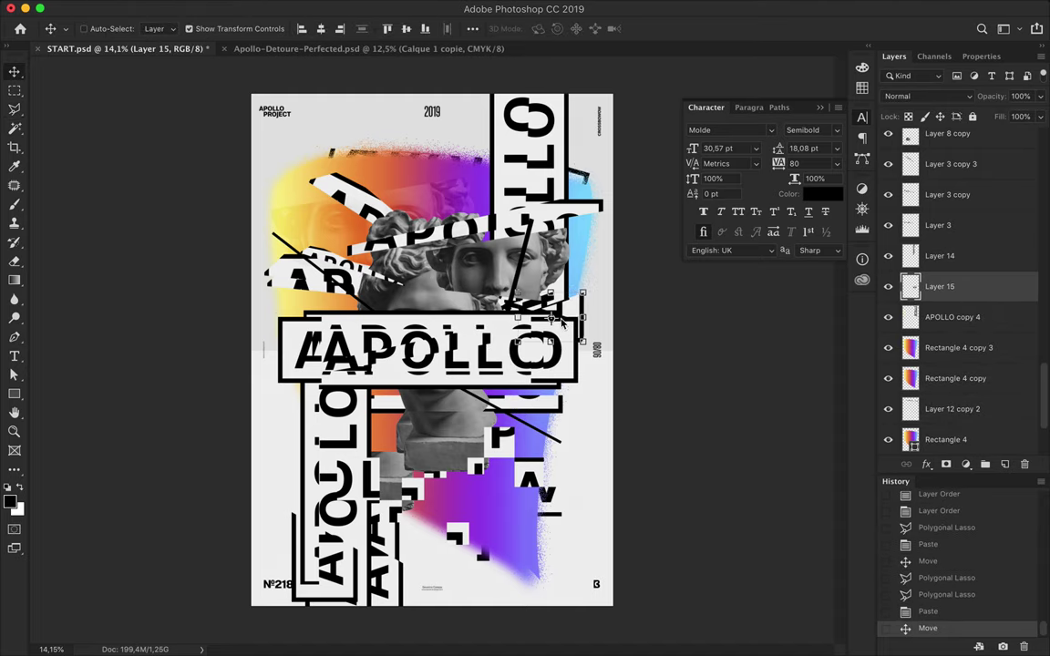
drag(565, 146, 563, 144)
Show Layer 14, Layer 15 and its copy, and group them together
shift+click(944, 255)
shift+click(930, 316)
key(ctrl+comma)
drag(889, 316, 889, 255)
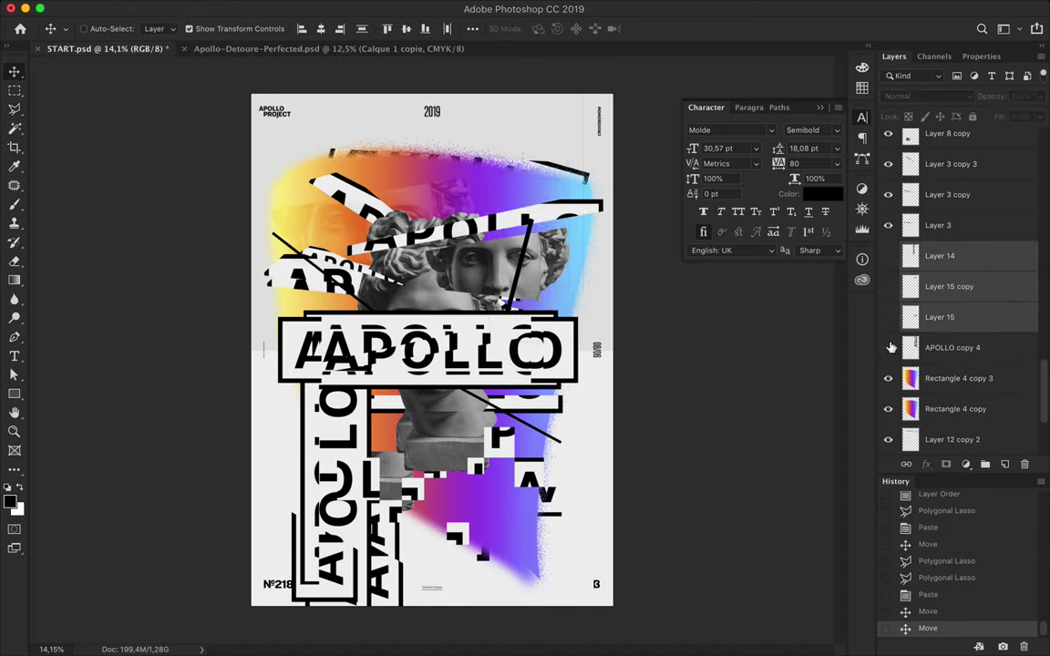
key(ctrl+g)
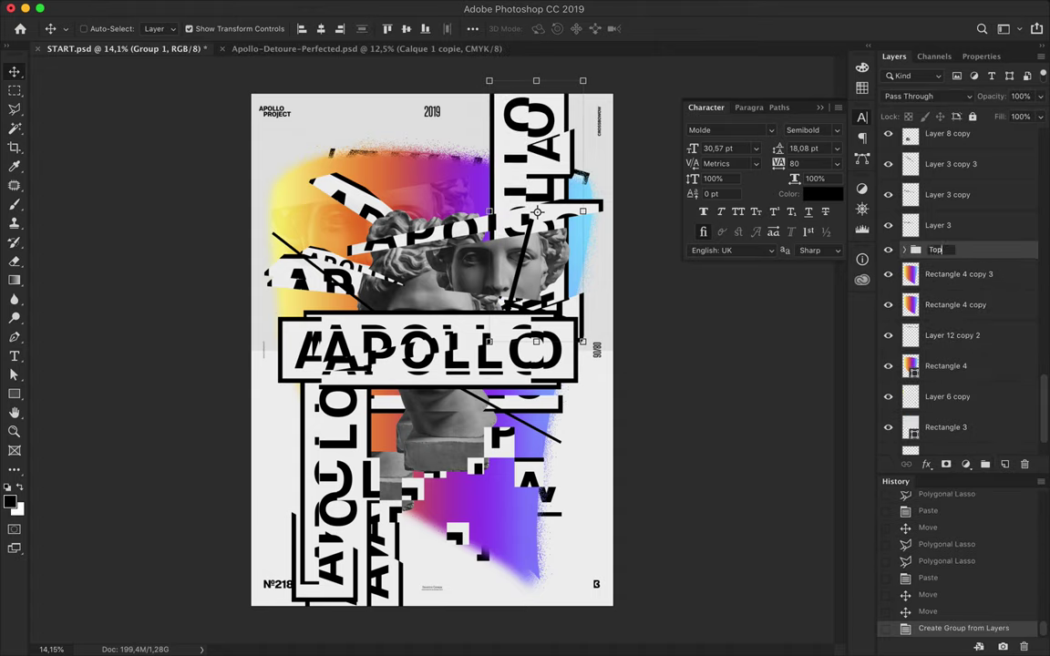
Name the group Top, shrink it from the bottom and shift it right
key(Return)
drag(536, 340, 523, 290)
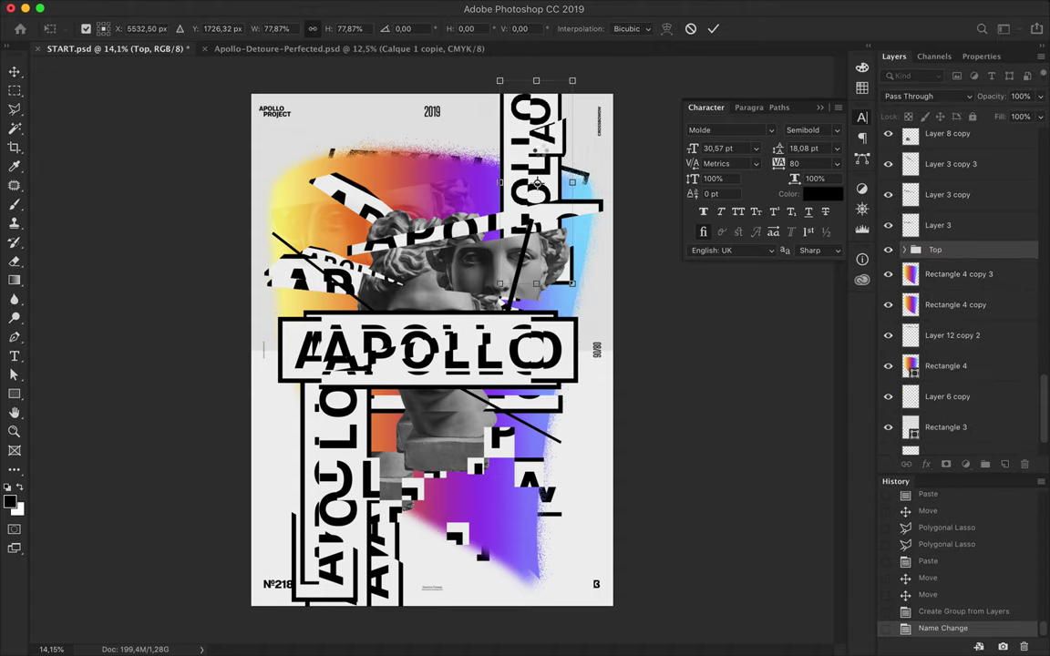
key(Return)
drag(538, 182, 547, 150)
Group Layer 13, APOLLO copy 2 and Layer 13 copy as Group 1 and shrink it
ctrl+click(361, 415)
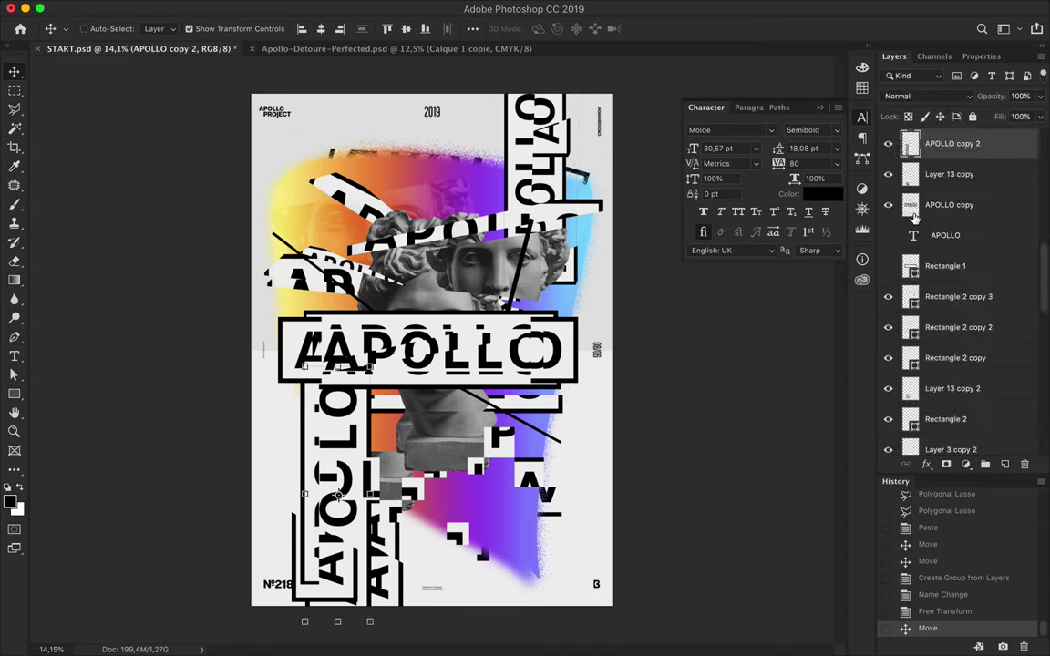
scroll(948, 228, up, 3)
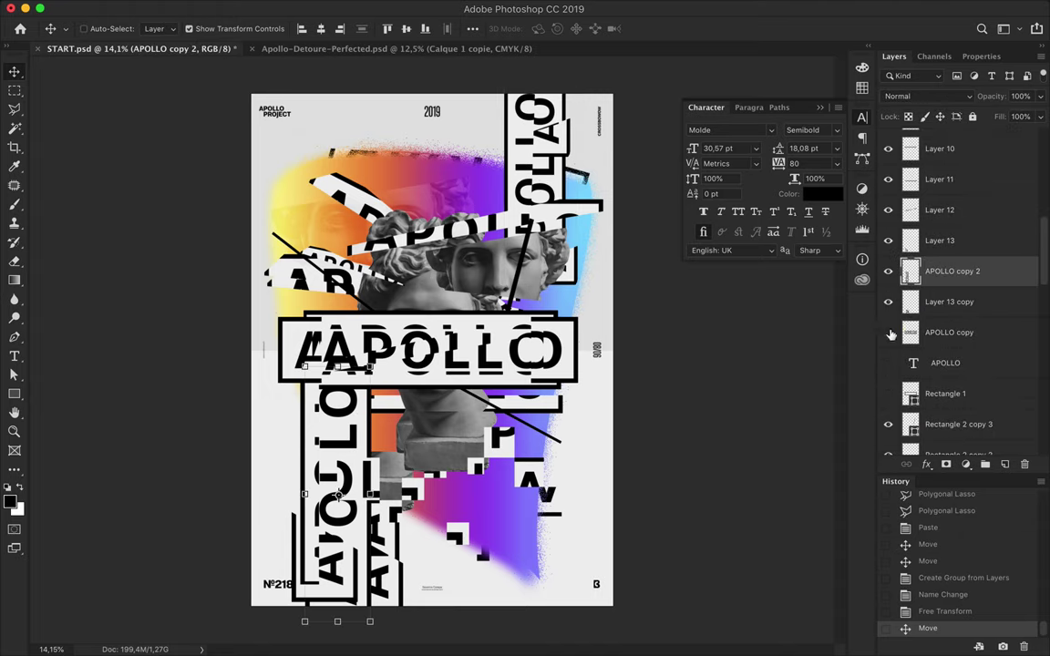
click(939, 301)
shift+click(938, 240)
key(ctrl+g)
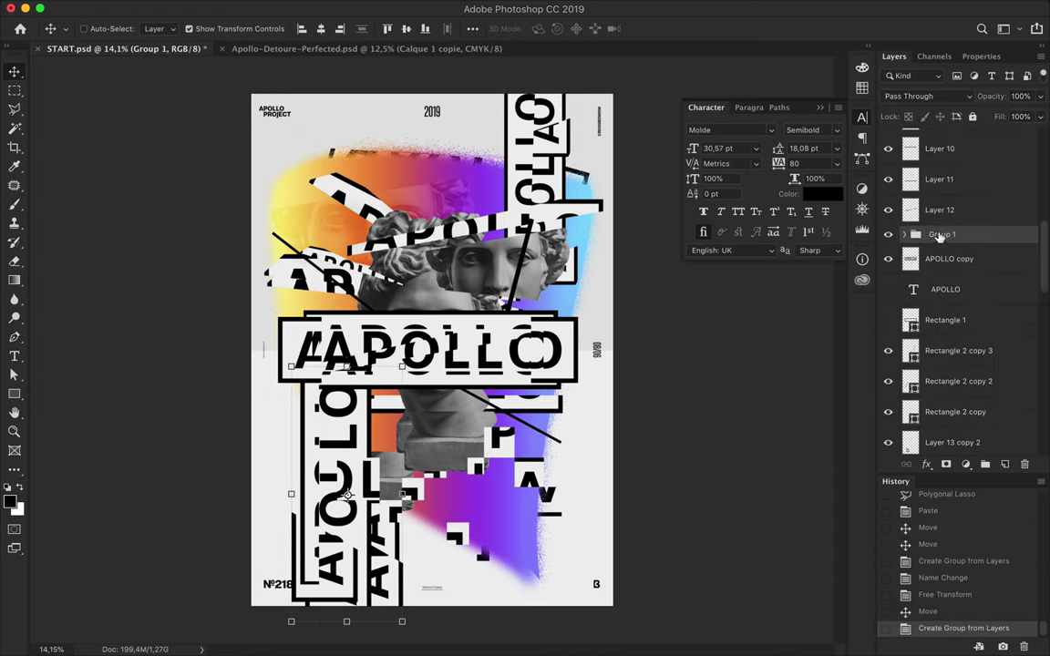
key(ctrl+t)
drag(346, 621, 346, 602)
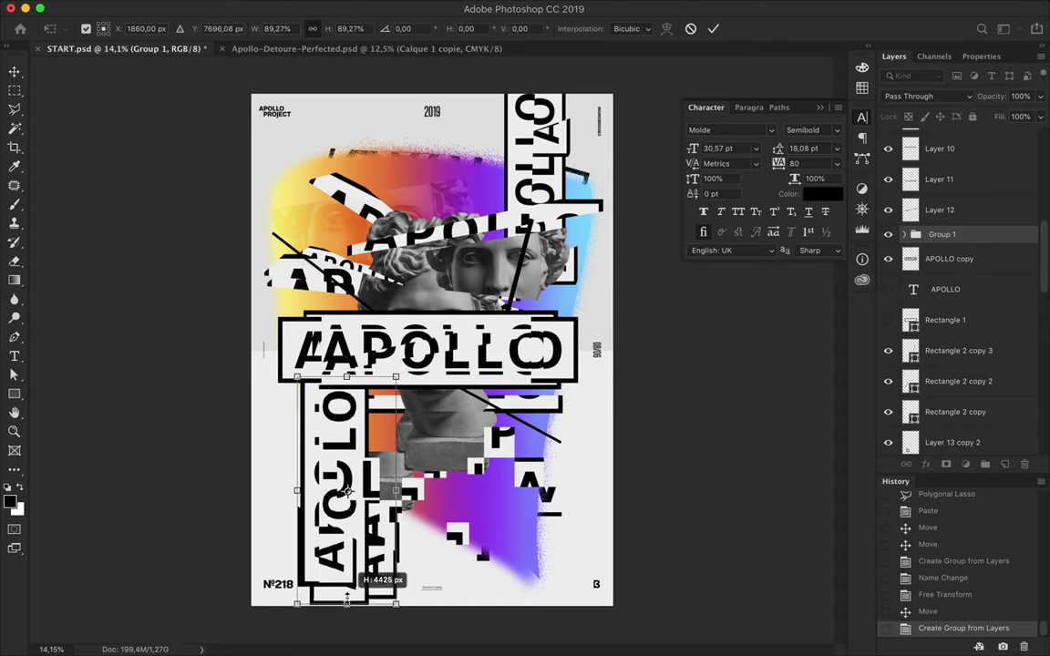
key(Return)
Duplicate a vertical APOLLO piece up-left and move the Top group upward
drag(346, 470, 321, 547)
key(ctrl+z)
click(383, 544)
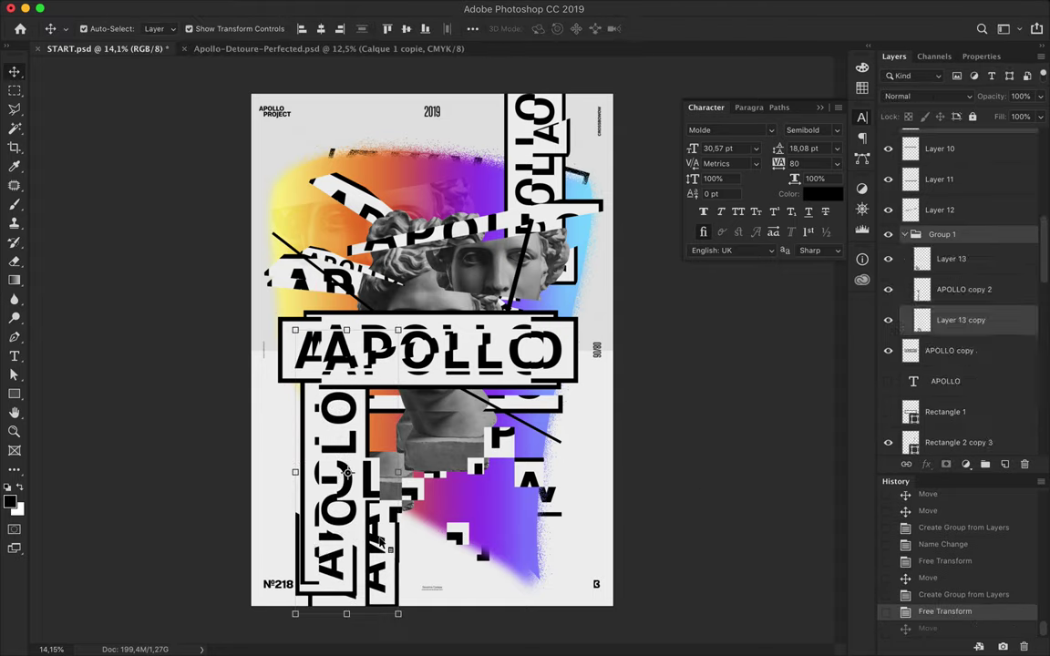
drag(384, 554, 375, 512)
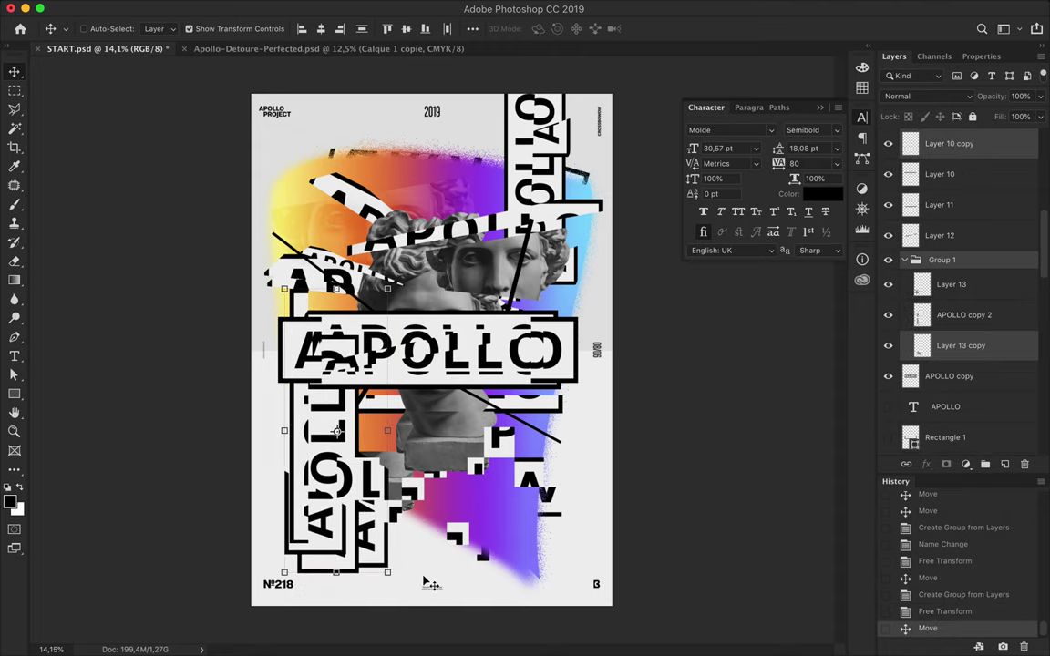
drag(548, 296, 554, 182)
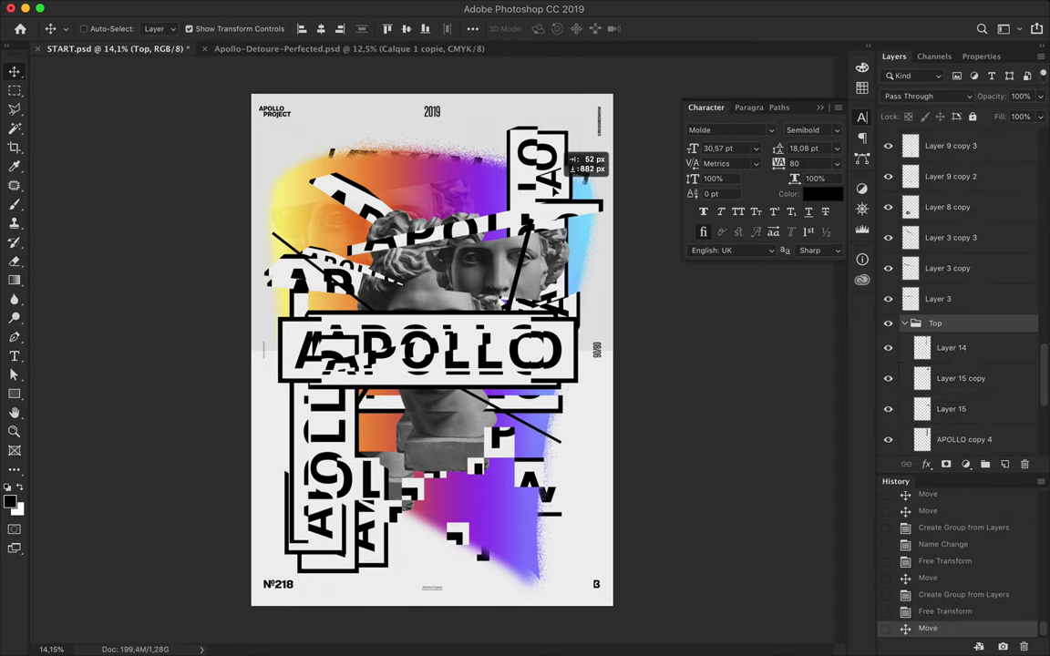
Scale Group 1 to about 76%, raise it, and make it visible
ctrl+click(363, 438)
key(ctrl+t)
drag(363, 438, 328, 428)
key(Return)
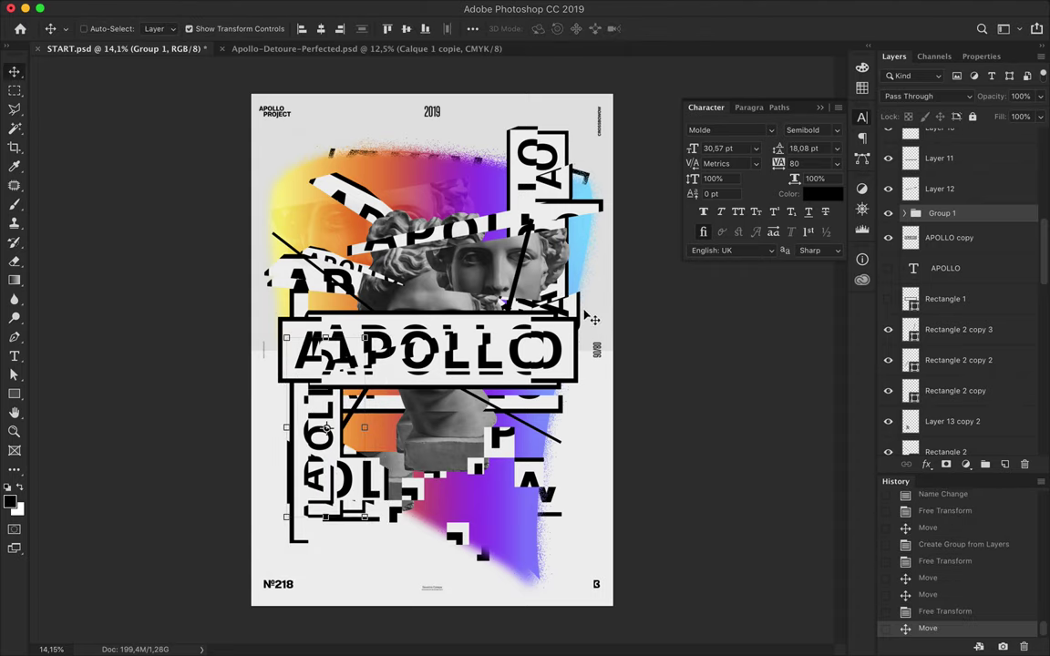
click(890, 213)
Cancel the accidental layer style and knock a chunk out of APOLLO copy 2
double_click(901, 213)
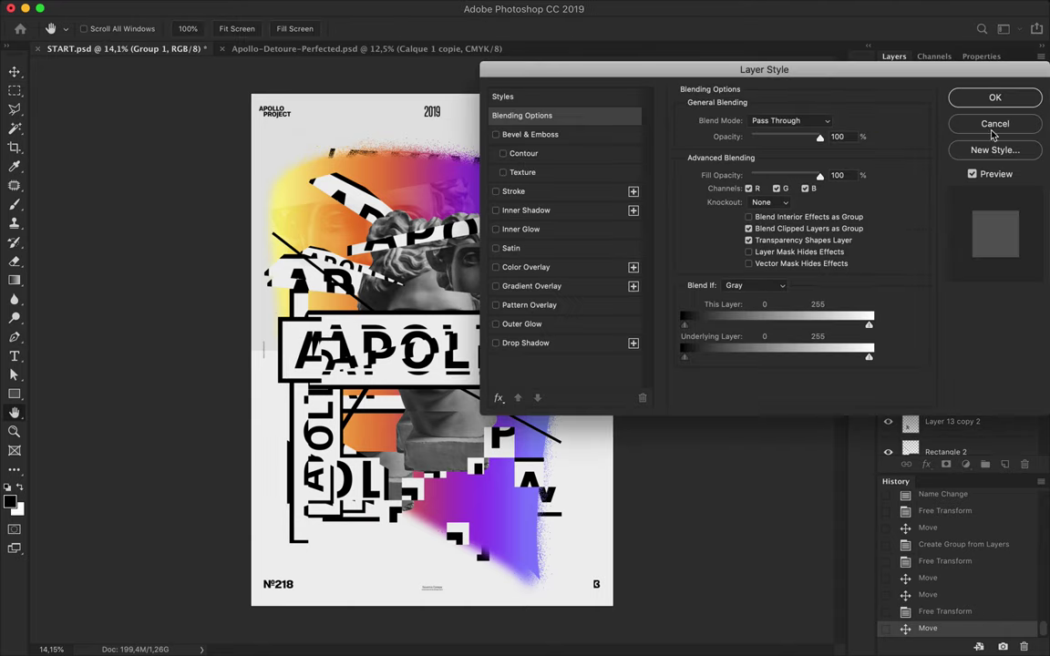
key(Escape)
click(904, 213)
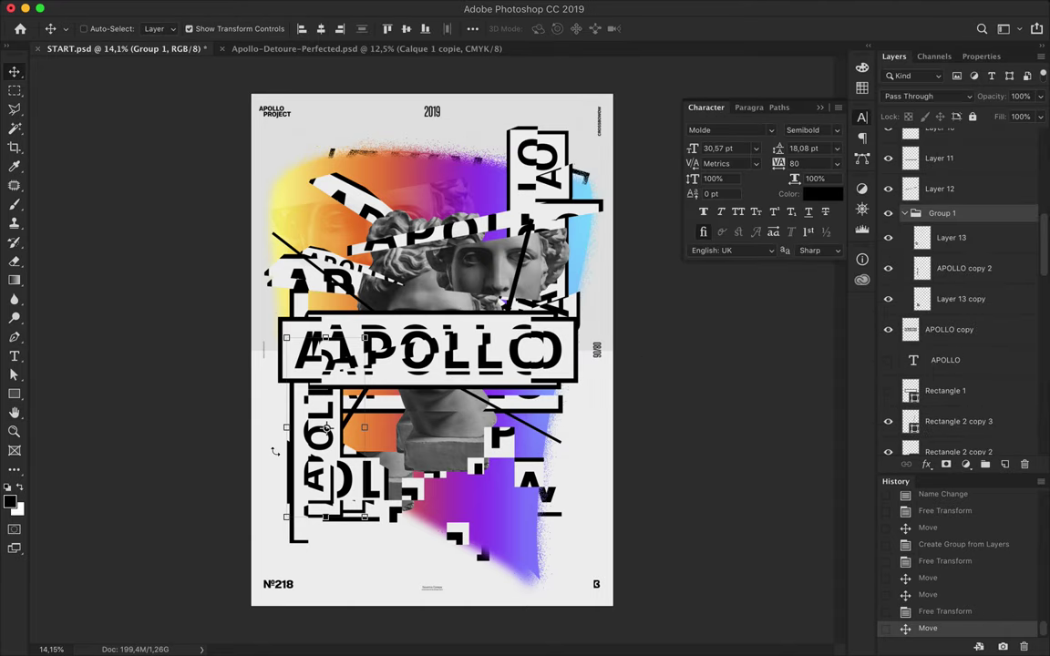
key(l)
click(282, 518)
key(Delete)
key(Return)
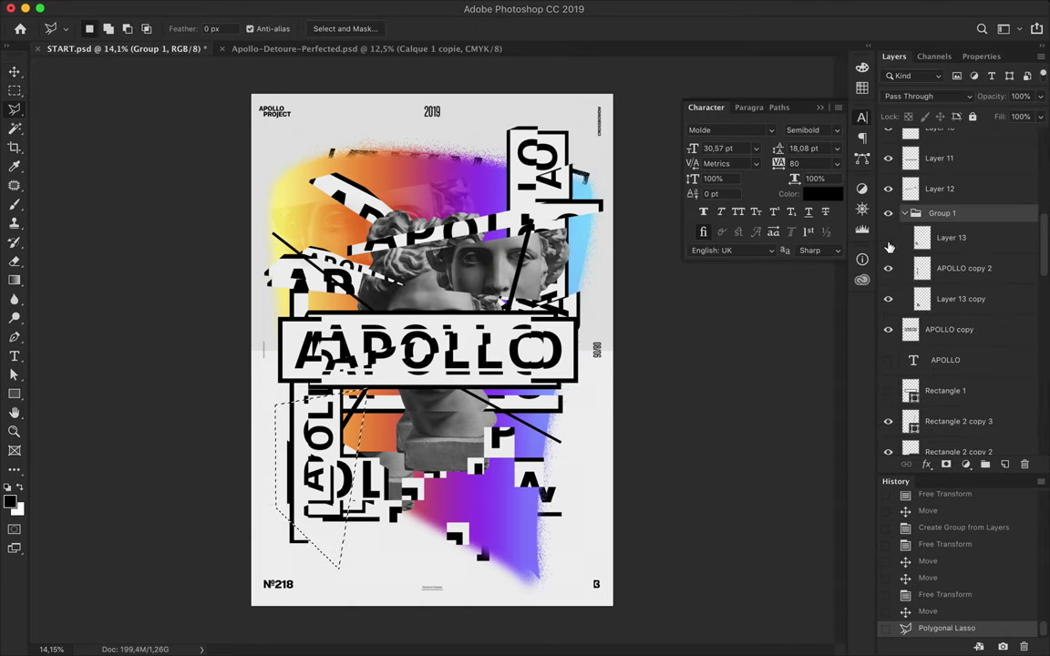
click(923, 268)
key(Delete)
Cut a selected chunk out of the top-right APOLLO copy 4 strip and deselect
double_click(644, 249)
key(Return)
key(v)
click(555, 157)
key(l)
double_click(543, 340)
key(Delete)
key(ctrl+d)
Nudge APOLLO copy 4 down about 19 px and save the poster
key(v)
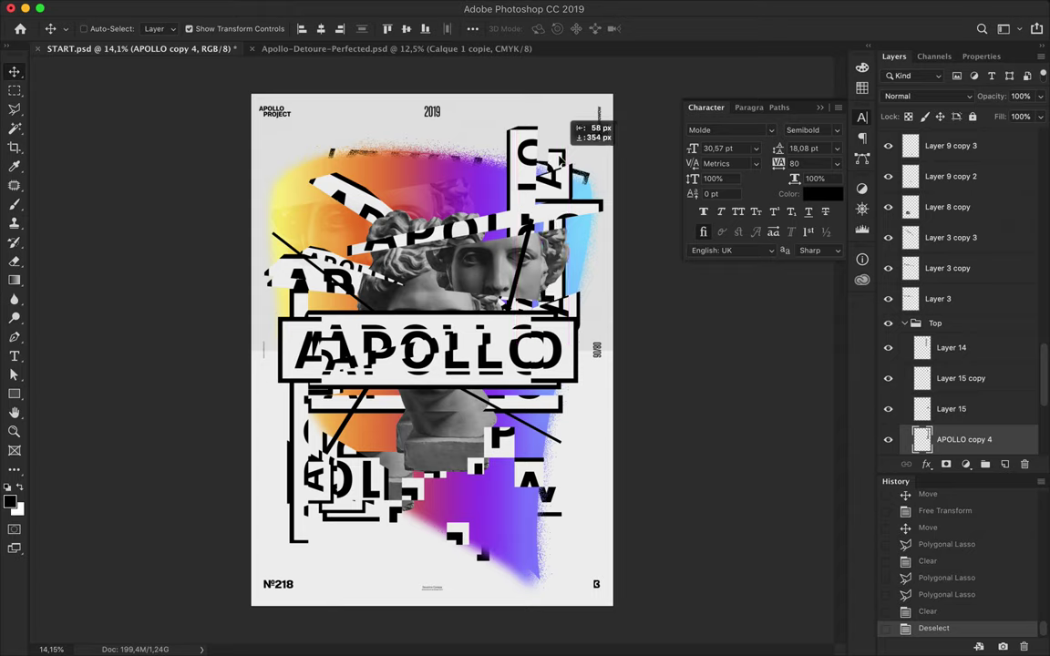
drag(563, 161, 562, 177)
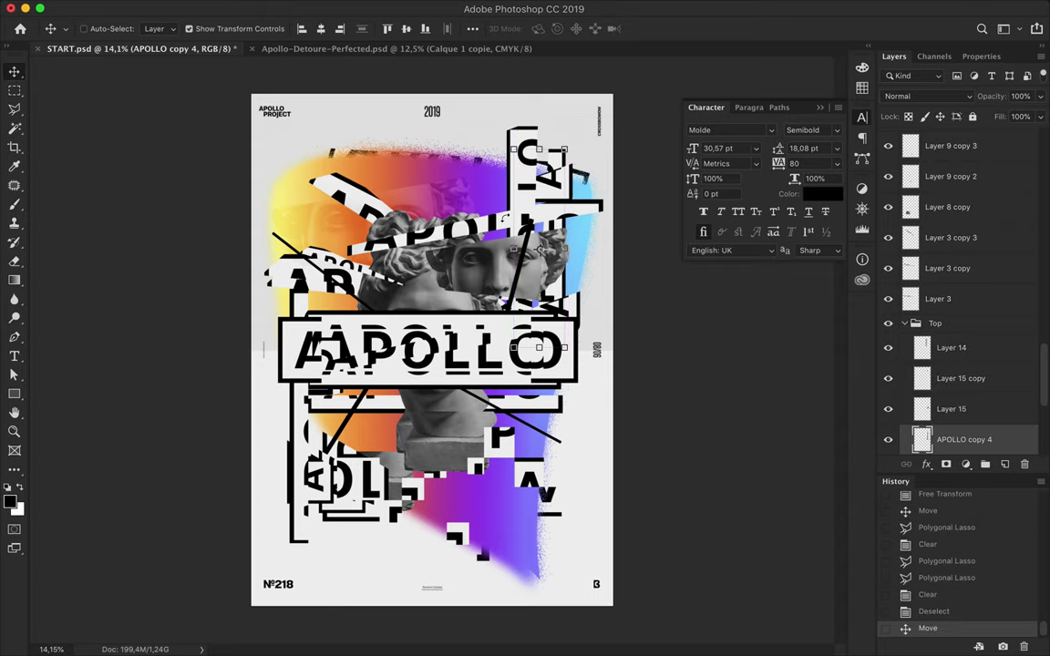
key(ctrl+s)
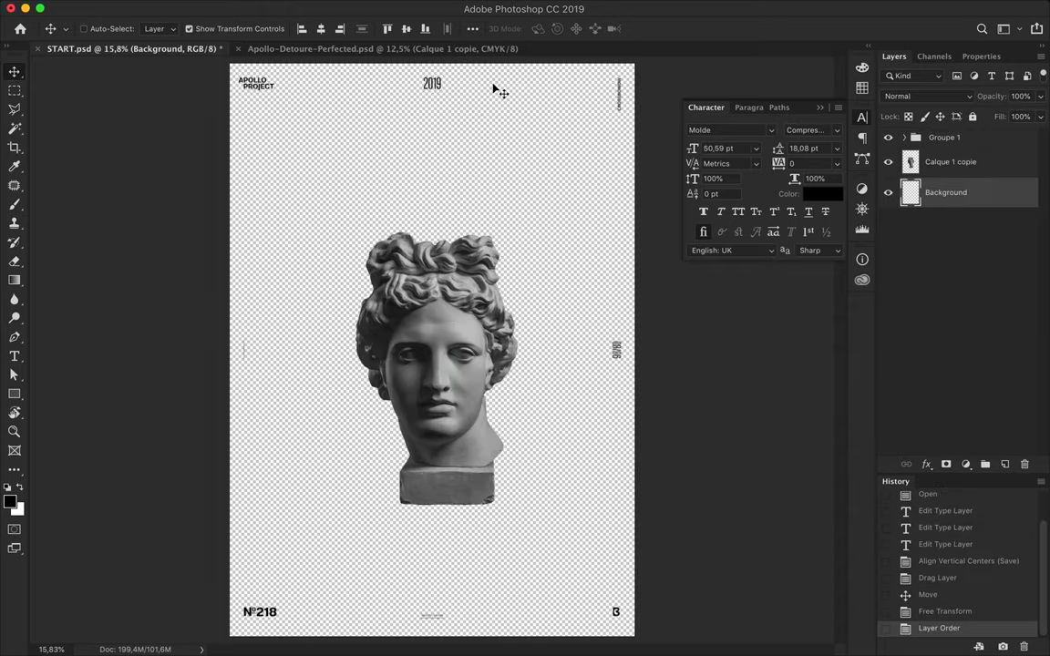
Draw a light-grey rectangle over the whole canvas and move the statue up-left
key(u)
click(162, 29)
drag(637, 61, 226, 638)
key(v)
drag(438, 310, 429, 270)
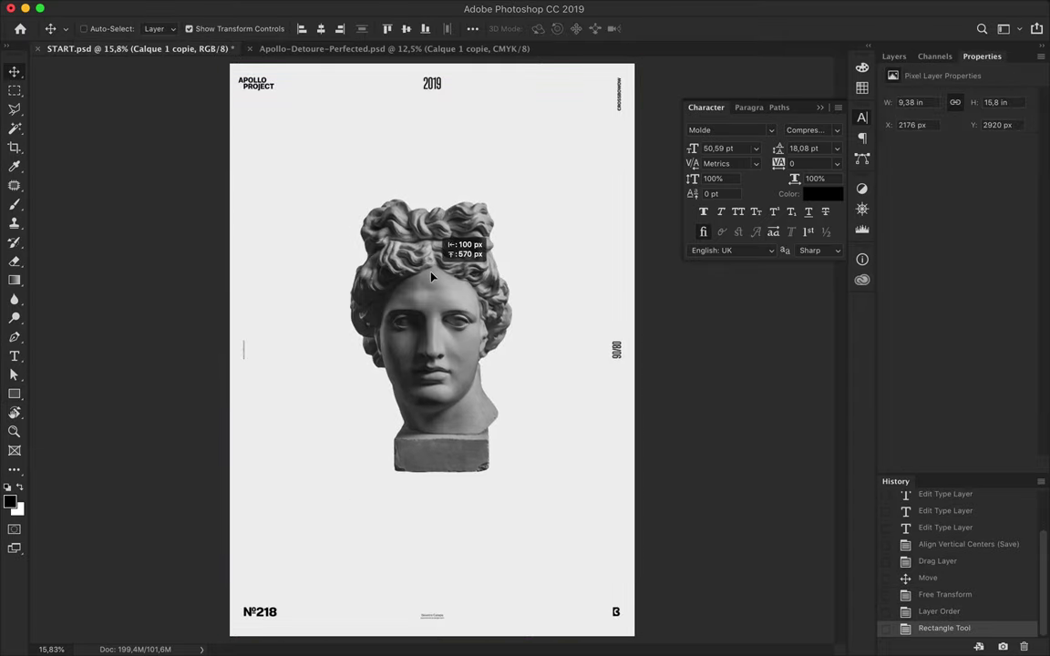
Add the title text 'APOO' left of the statue and scale it up about eight times
key(t)
click(305, 342)
text(APOO)
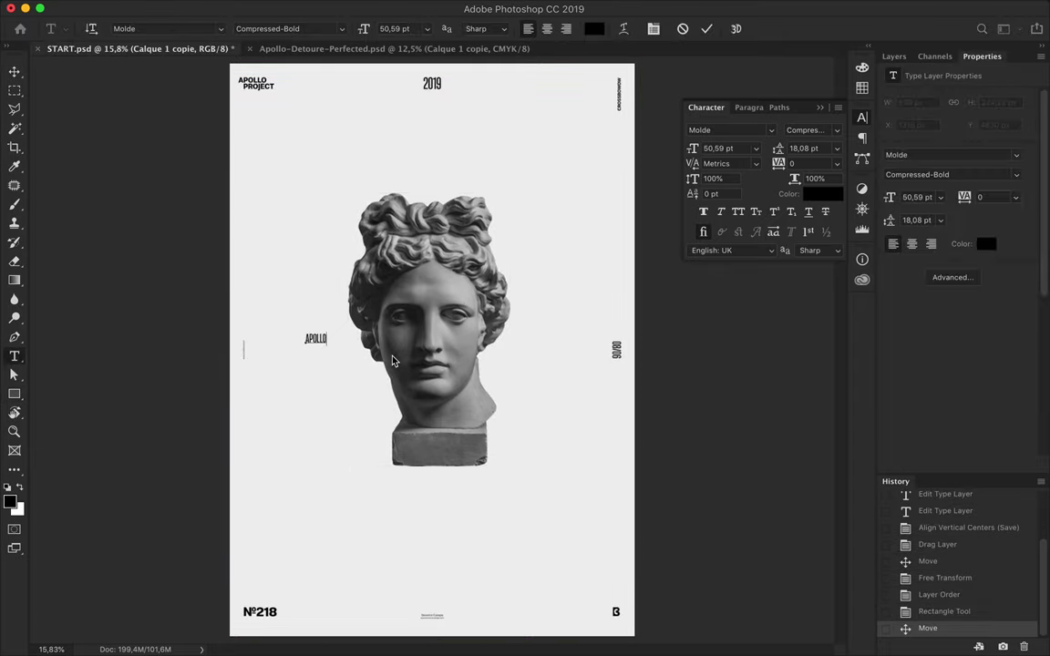
key(ctrl+Return)
key(ctrl+t)
drag(326, 334, 478, 338)
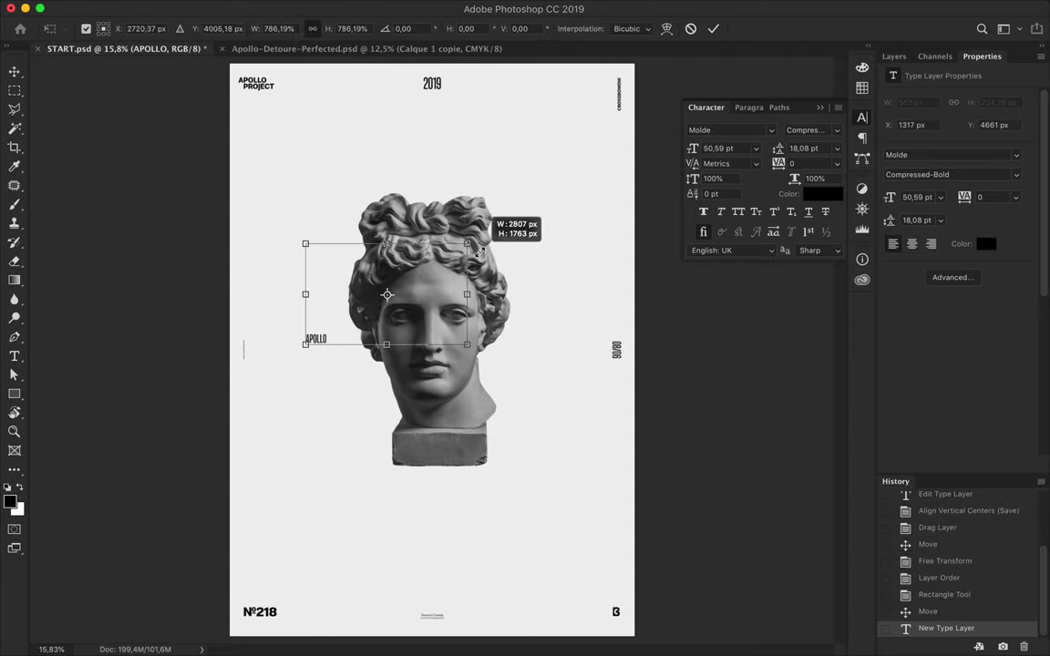
key(Return)
Change the title to Semibold and move it left into the frame
click(811, 130)
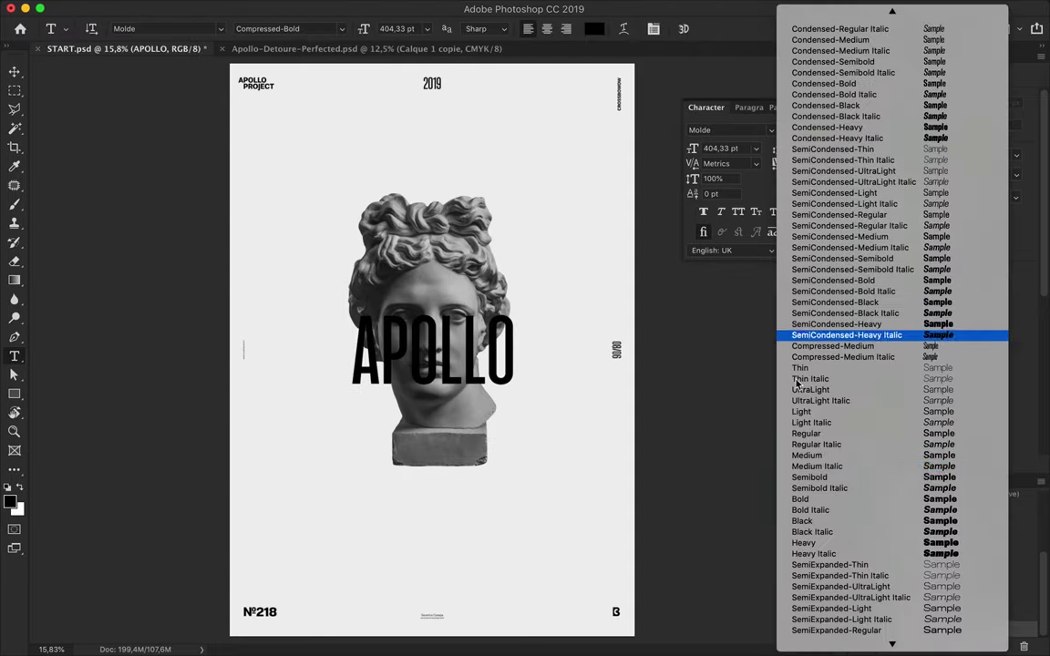
click(820, 483)
key(v)
drag(561, 394, 451, 392)
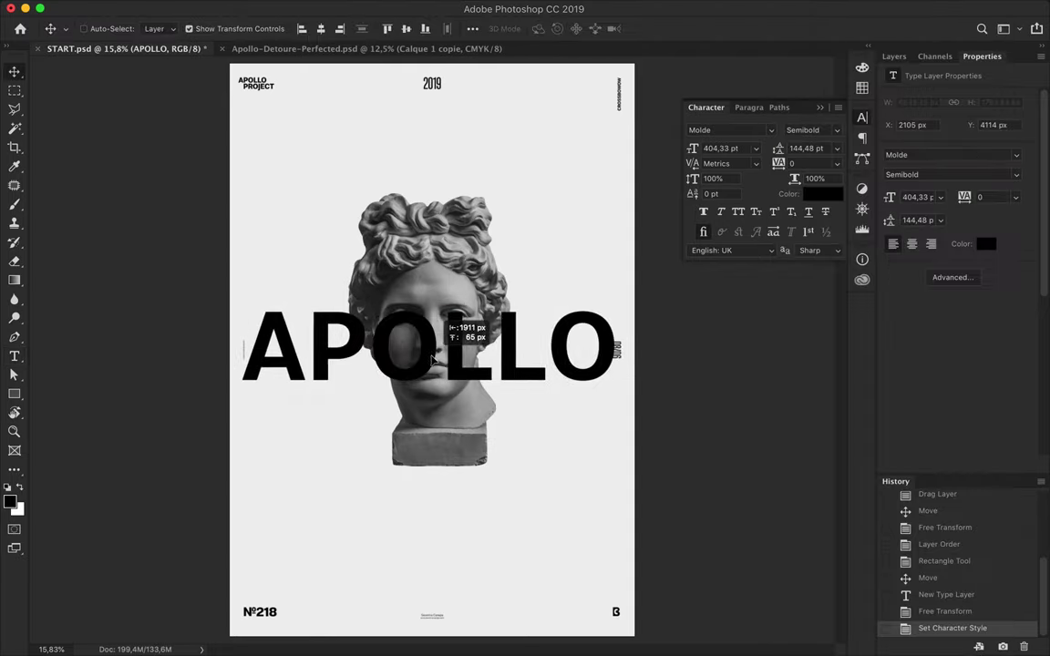
Set the title's size and tracking in the Character panel and move it across the bust
click(723, 147)
scroll(722, 148, down, 8)
scroll(723, 147, down, 7)
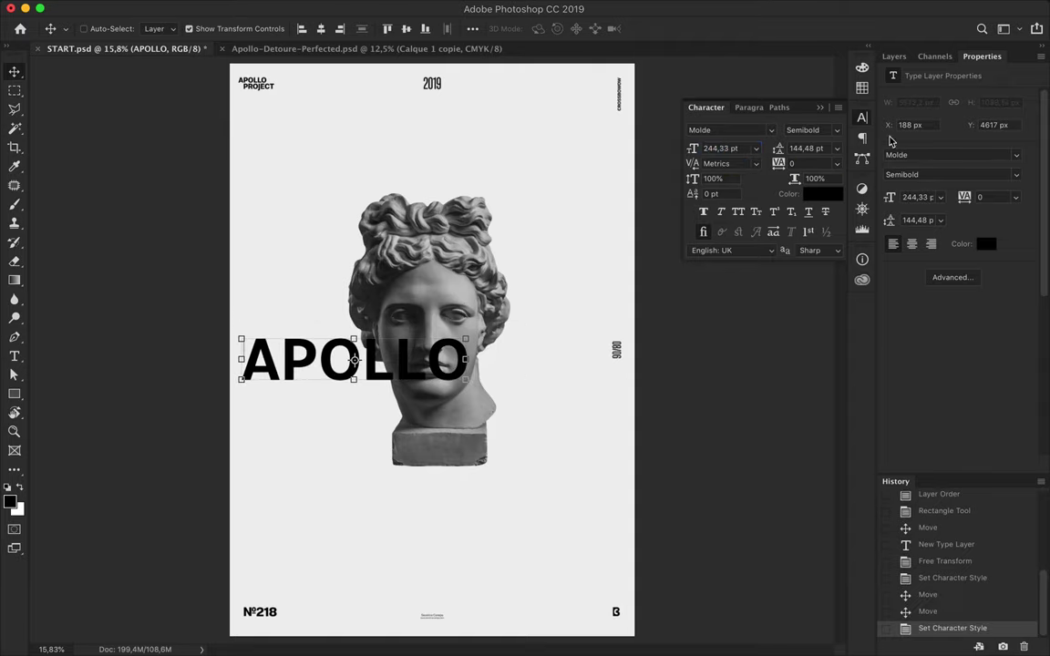
click(819, 165)
text(200)
key(Return)
key(Return)
text(00)
key(Return)
drag(382, 358, 494, 349)
scroll(793, 164, down, 2)
Draw a white rectangle with a 20,5 pt black outline framing the APOLLO title
key(F7)
click(959, 196)
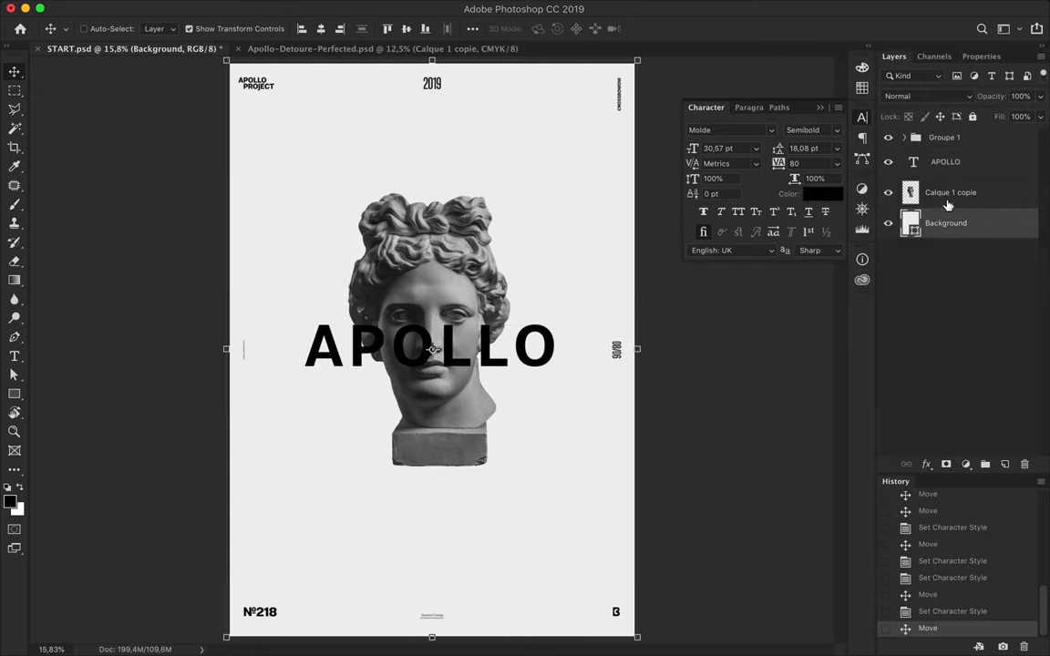
key(u)
click(161, 28)
mouse_move(287, 307)
mouse_down()
mouse_move(570, 377)
mouse_move(559, 368)
mouse_up()
key(v)
text(a)
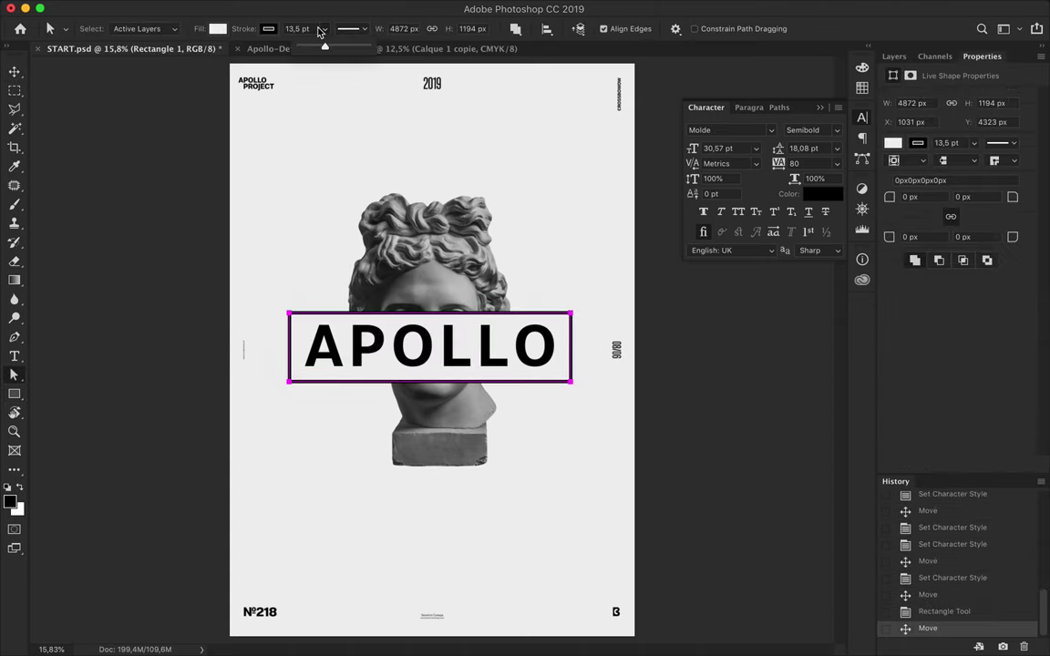
text(20,5)
key(Return)
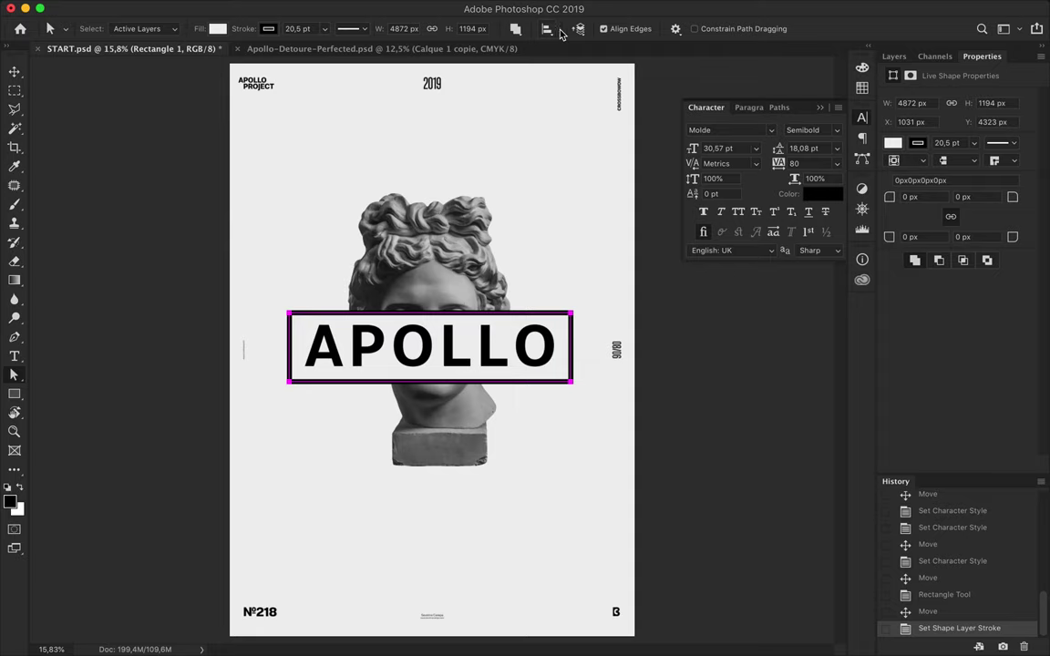
Centre the frame and the APOLLO title horizontally and vertically on the poster
key(v)
click(321, 28)
click(407, 28)
key(alt+bracketright)
click(320, 29)
click(406, 28)
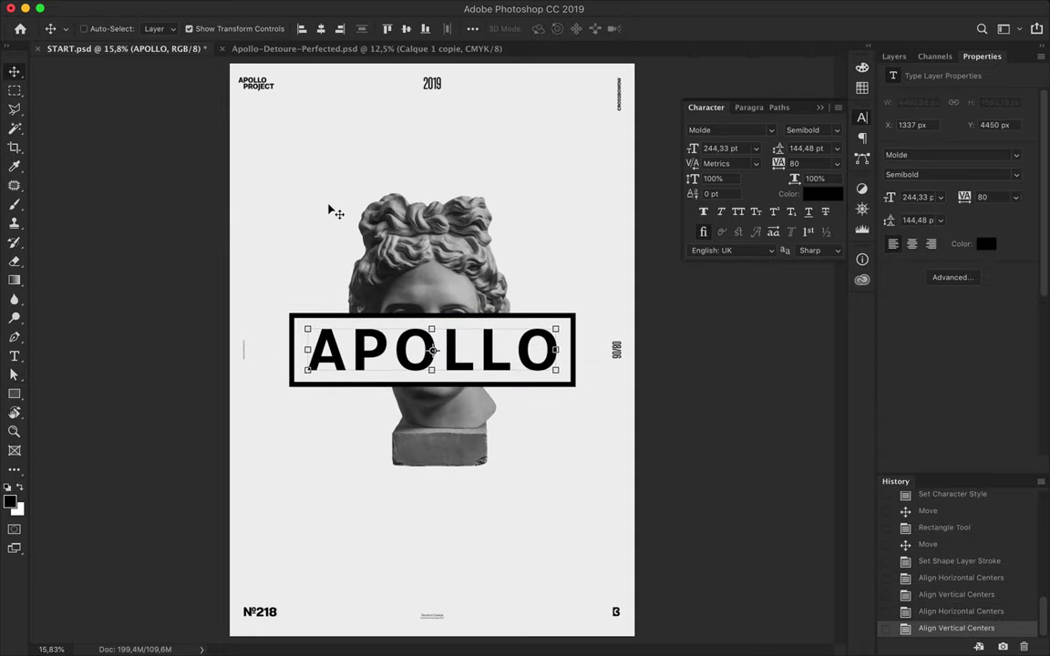
Set up a new black-filled rectangle shape above the Calque 1 copie bust layer
click(893, 56)
click(950, 222)
key(u)
click(161, 28)
click(90, 91)
click(247, 29)
Draw a thin black bar with no outline and rotate it into a long diagonal line
click(211, 28)
click(148, 52)
drag(374, 171, 383, 258)
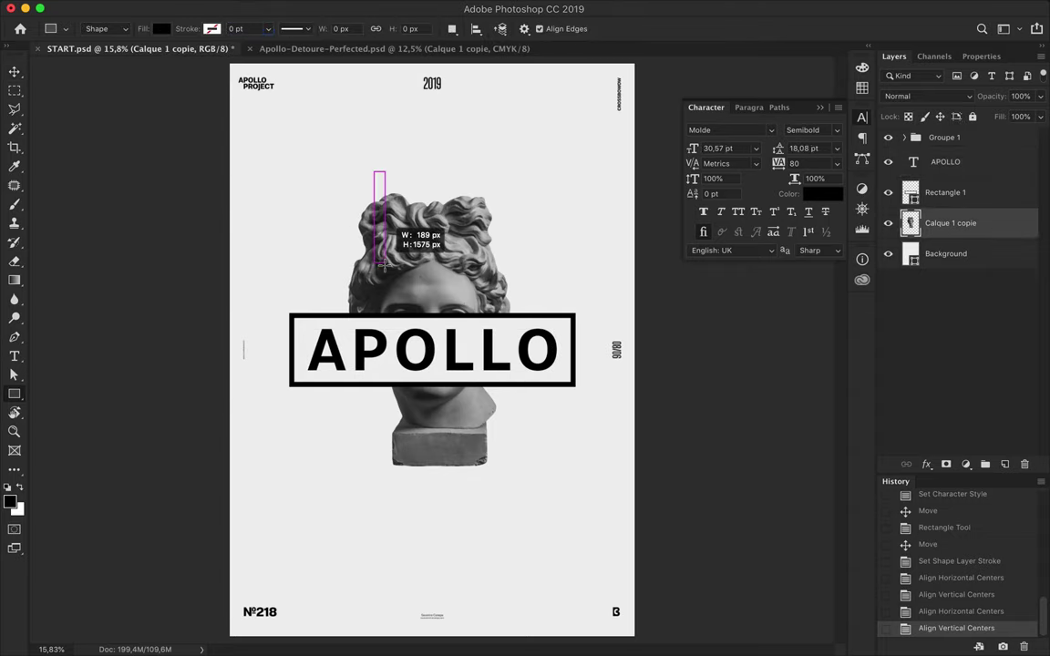
drag(375, 324, 375, 324)
key(ctrl+t)
mouse_move(383, 160)
mouse_down()
mouse_move(286, 221)
mouse_move(557, 362)
mouse_up()
key(Return)
Duplicate the diagonal line, enlarging one copy and rotating it about 74° to form an X
key(v)
drag(481, 334, 461, 361)
key(Return)
drag(570, 378, 408, 377)
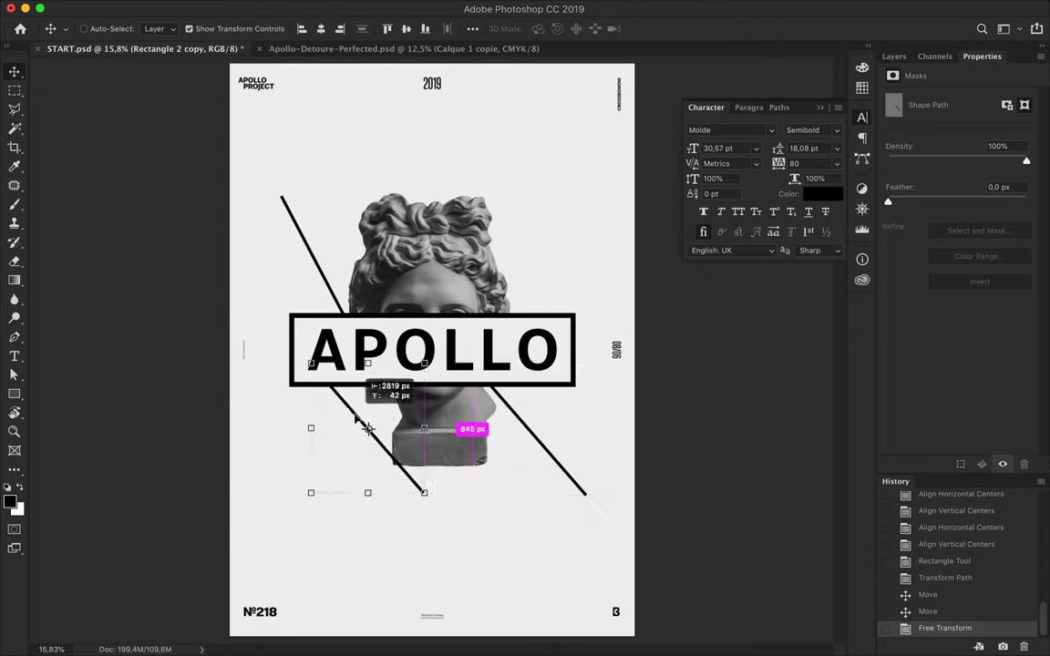
key(ctrl+t)
drag(424, 364, 443, 344)
key(Return)
key(ctrl+t)
mouse_move(449, 518)
mouse_down()
mouse_move(307, 524)
mouse_move(336, 436)
mouse_move(308, 485)
mouse_move(311, 473)
mouse_move(533, 273)
mouse_move(471, 216)
mouse_move(544, 262)
mouse_move(535, 249)
mouse_up()
key(Return)
Change the outline width of the lower-left diagonal line
key(Return)
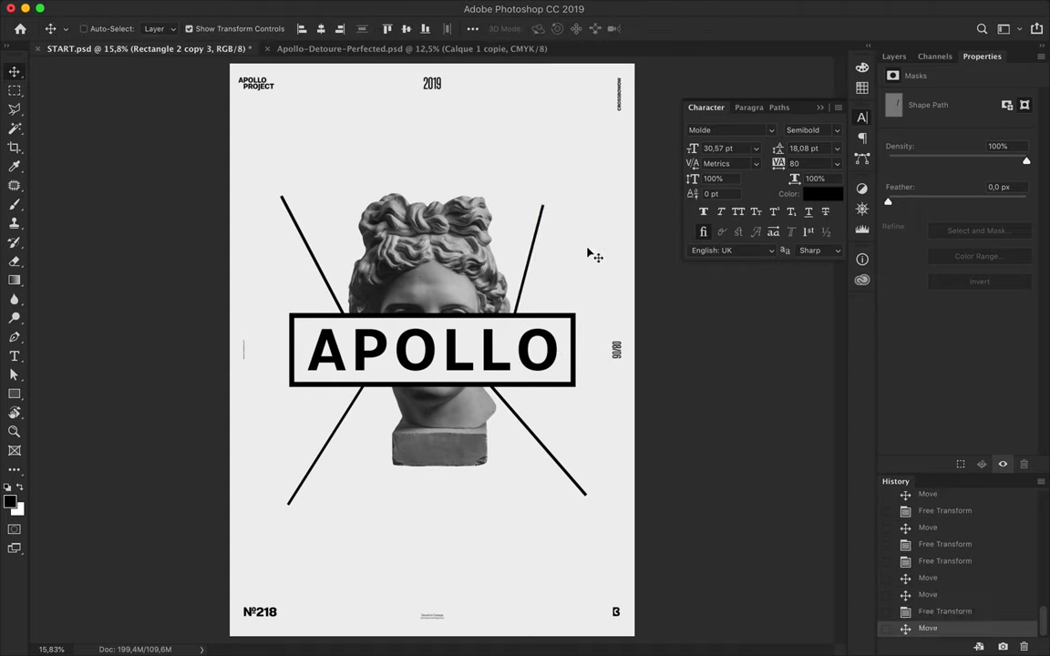
click(348, 407)
key(a)
click(268, 28)
click(309, 30)
key(Return)
key(v)
key(a)
Give the upper-right diagonal line a black 10 pt outline
click(528, 264)
click(268, 29)
double_click(201, 106)
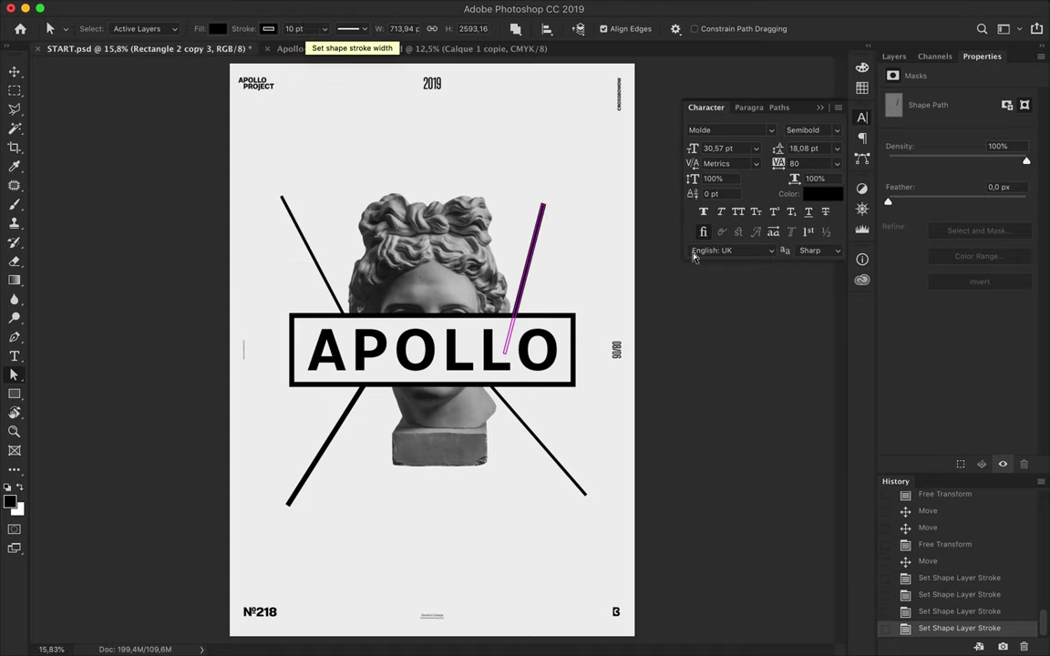
key(v)
click(894, 57)
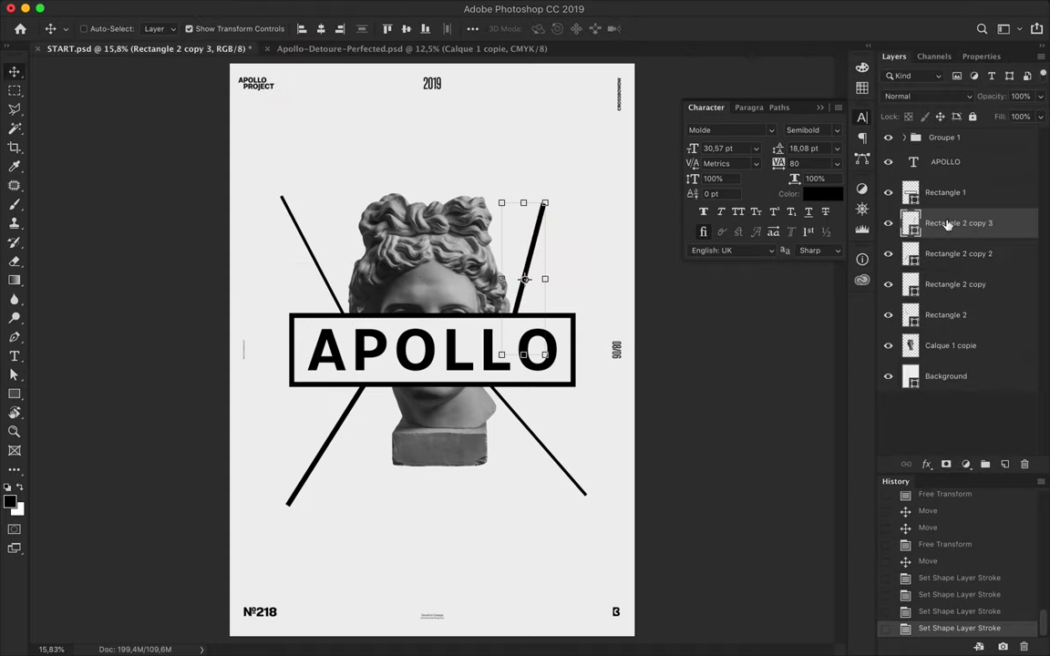
Merge the raised title and frame copies, then paste a vertical strip of the A as a new layer
drag(938, 239, 948, 151)
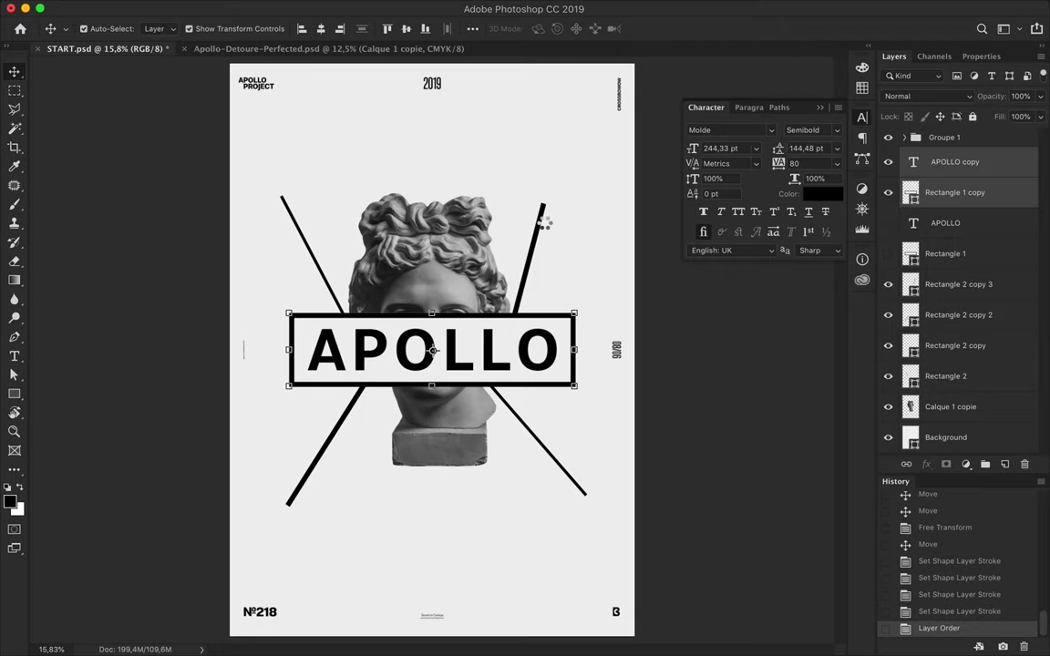
key(ctrl+e)
key(m)
mouse_move(281, 305)
mouse_down()
mouse_move(308, 389)
mouse_move(298, 367)
mouse_up()
key(ctrl+c)
key(ctrl+v)
key(v)
Zoom in and offset copies of the A strip to glitch the letter
key(ctrl+plus)
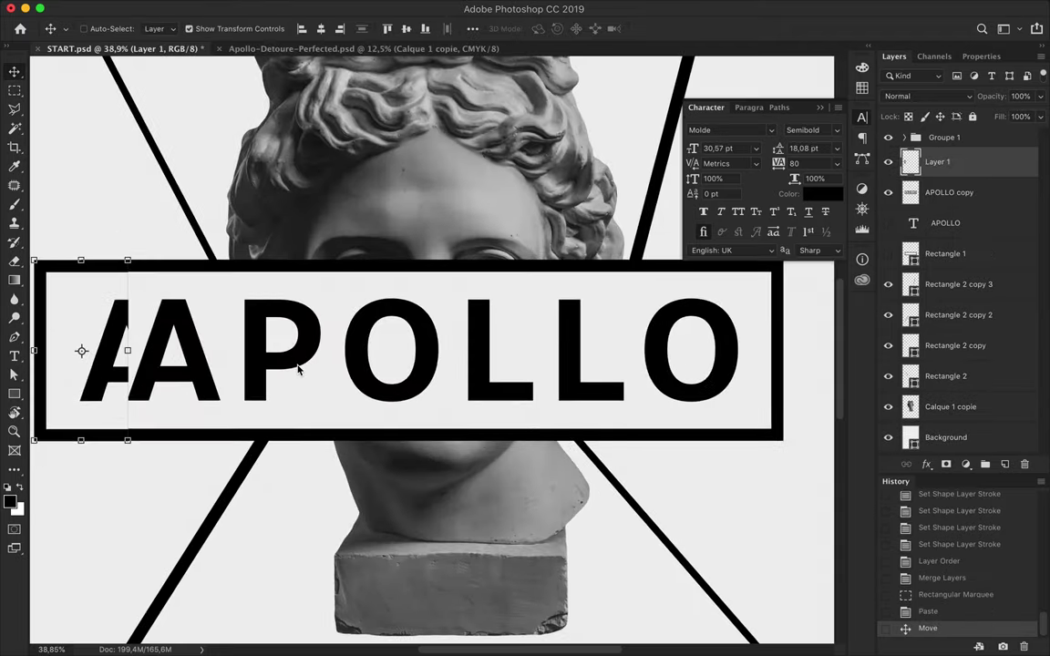
key(ctrl+plus)
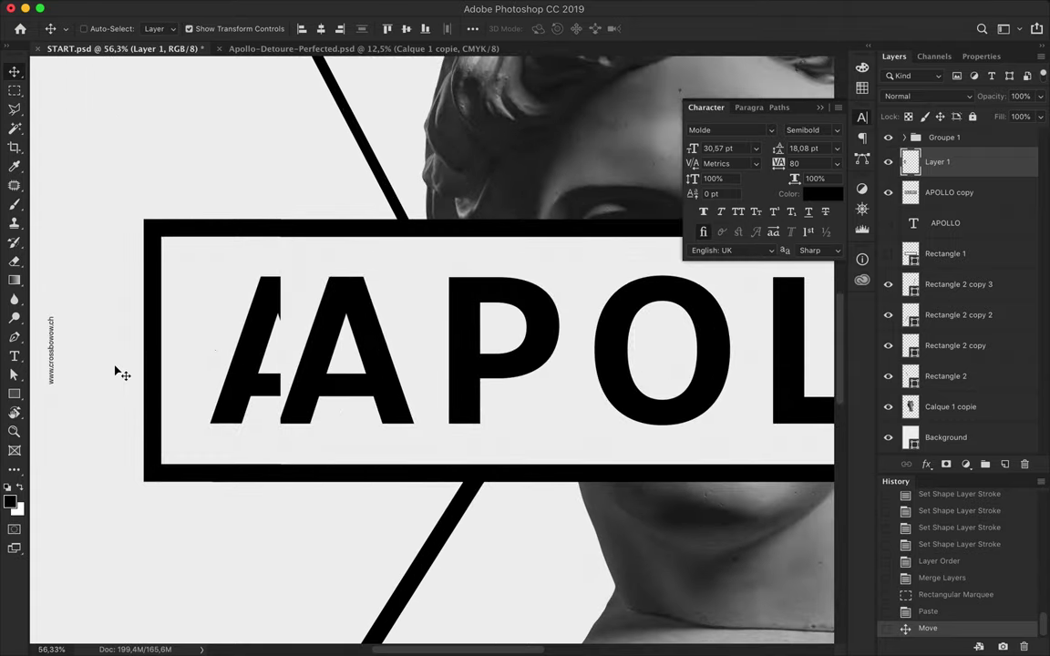
scroll(122, 374, up, 5)
scroll(218, 358, down, 3)
drag(260, 346, 274, 355)
key(ctrl+0)
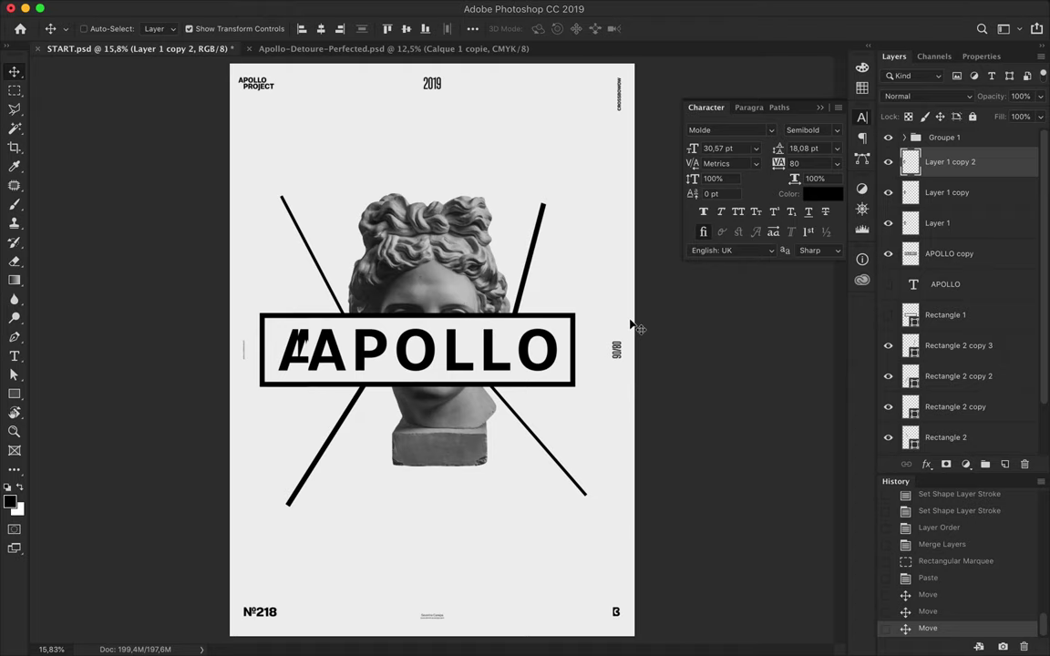
scroll(631, 326, up, 2)
Copy a strip of the final O onto a new layer and shift it sideways
ctrl+click(614, 309)
key(m)
drag(584, 286, 660, 425)
key(ctrl+c)
key(ctrl+v)
key(v)
mouse_move(623, 364)
mouse_down()
mouse_move(468, 321)
mouse_move(512, 323)
mouse_up()
Fit the whole poster in view and select the Background layer
scroll(587, 335, up, 5)
scroll(587, 335, right, 5)
scroll(513, 323, down, 2)
key(ctrl+0)
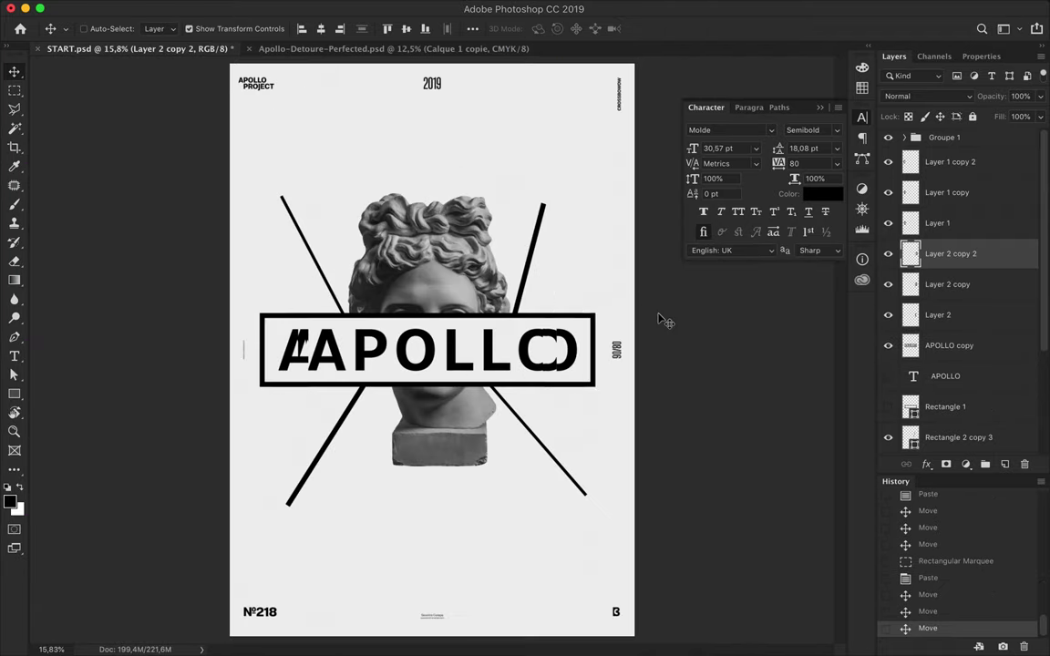
scroll(965, 328, down, 5)
click(948, 437)
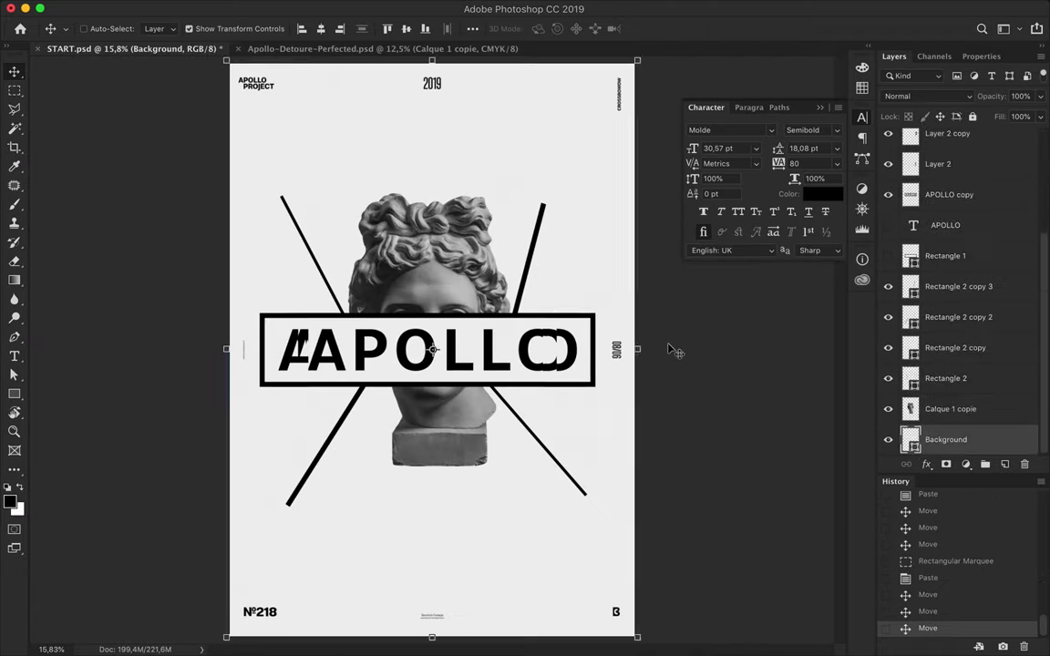
Draw a pale grey rectangle panel over the top half of the poster
key(u)
click(162, 29)
click(126, 105)
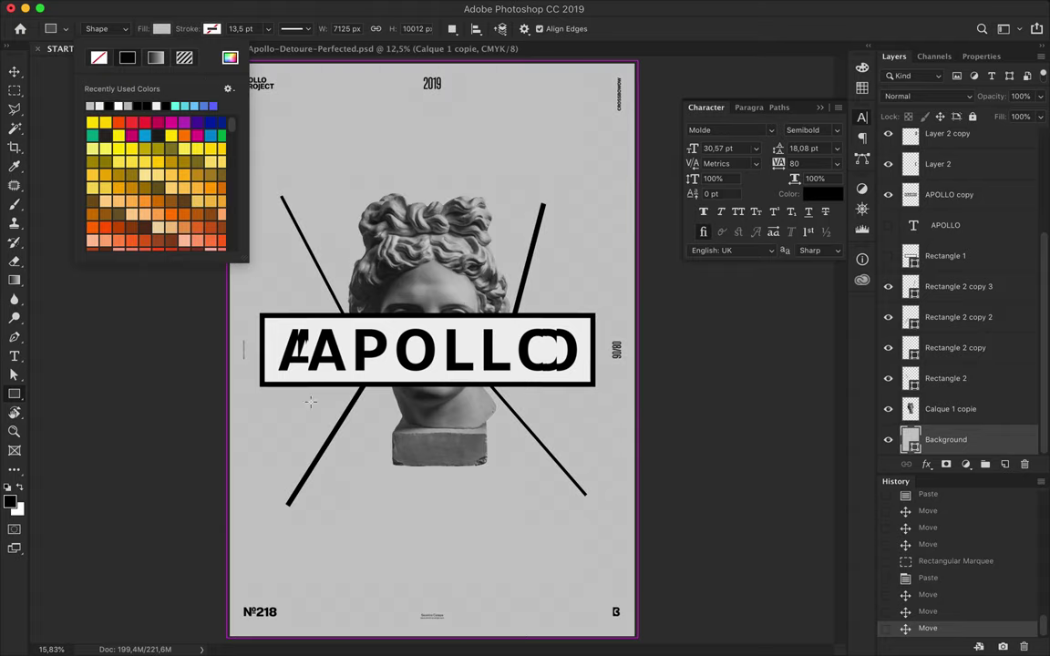
click(310, 401)
key(Escape)
key(ctrl+z)
drag(229, 62, 641, 349)
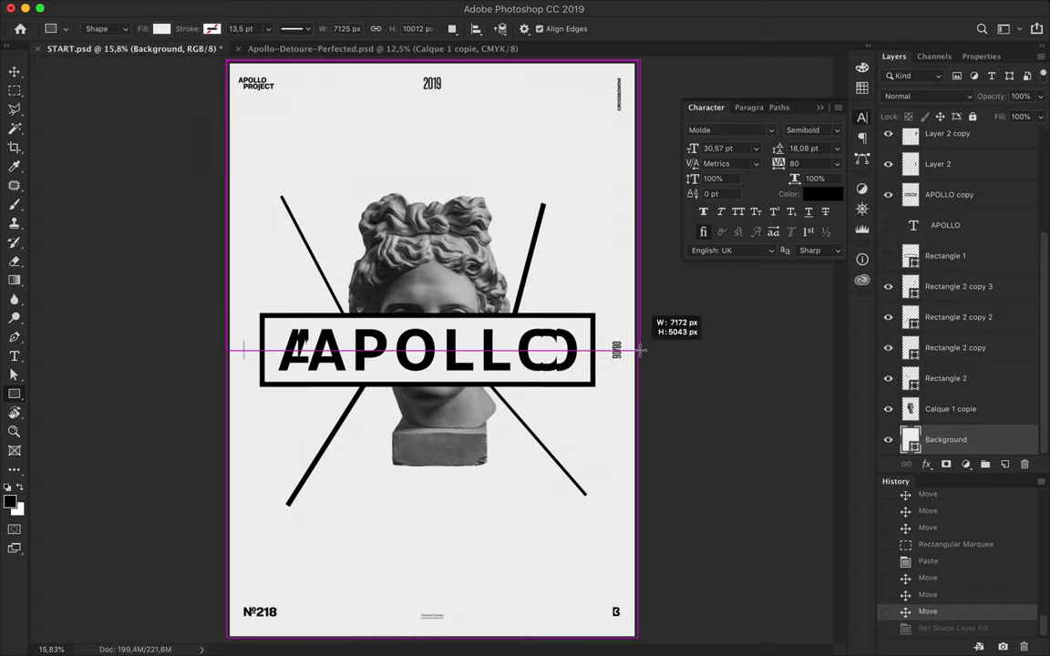
click(163, 29)
click(230, 57)
click(872, 172)
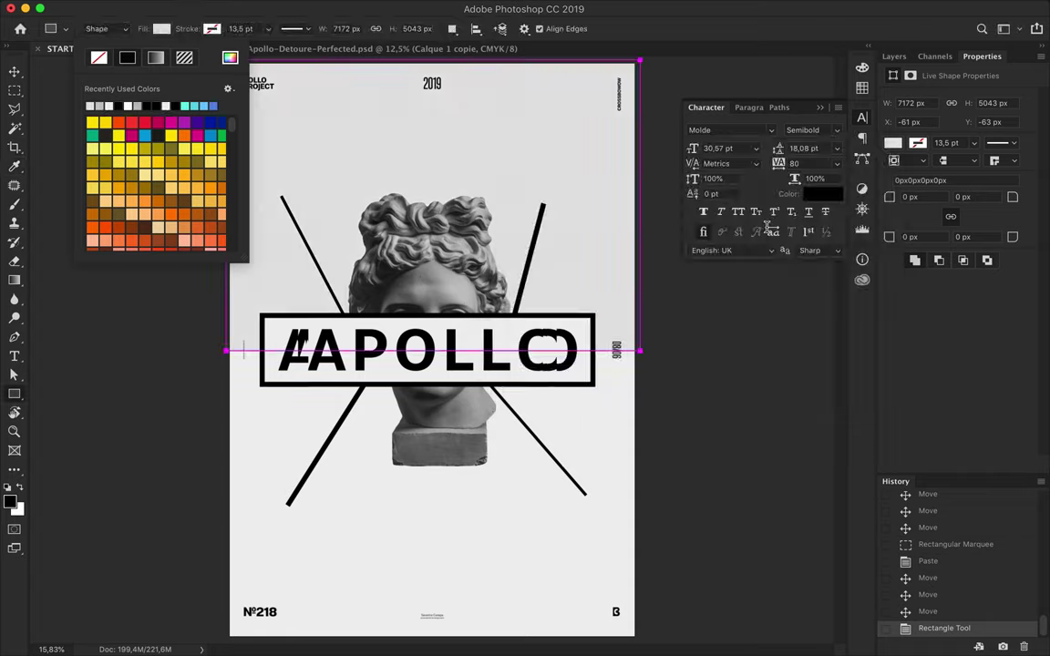
key(Return)
key(v)
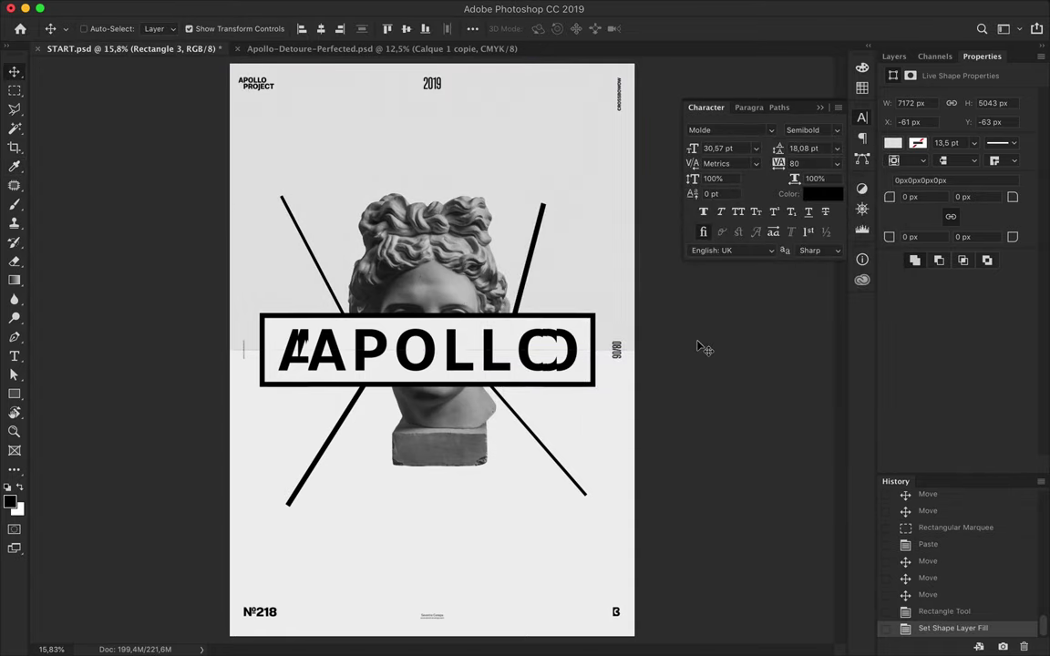
Draw a new rectangle across the upper poster behind the bust
key(F7)
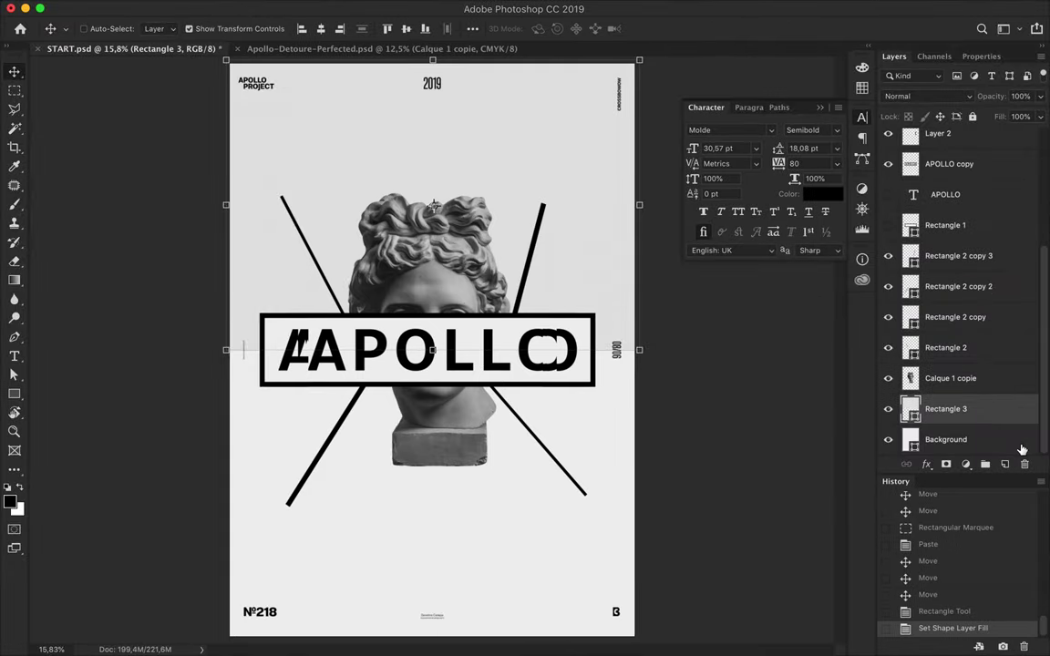
key(m)
drag(205, 98, 612, 285)
key(ctrl+d)
key(u)
drag(225, 140, 640, 351)
Fill the new rectangle with a blue-purple-orange gradient preset
click(161, 28)
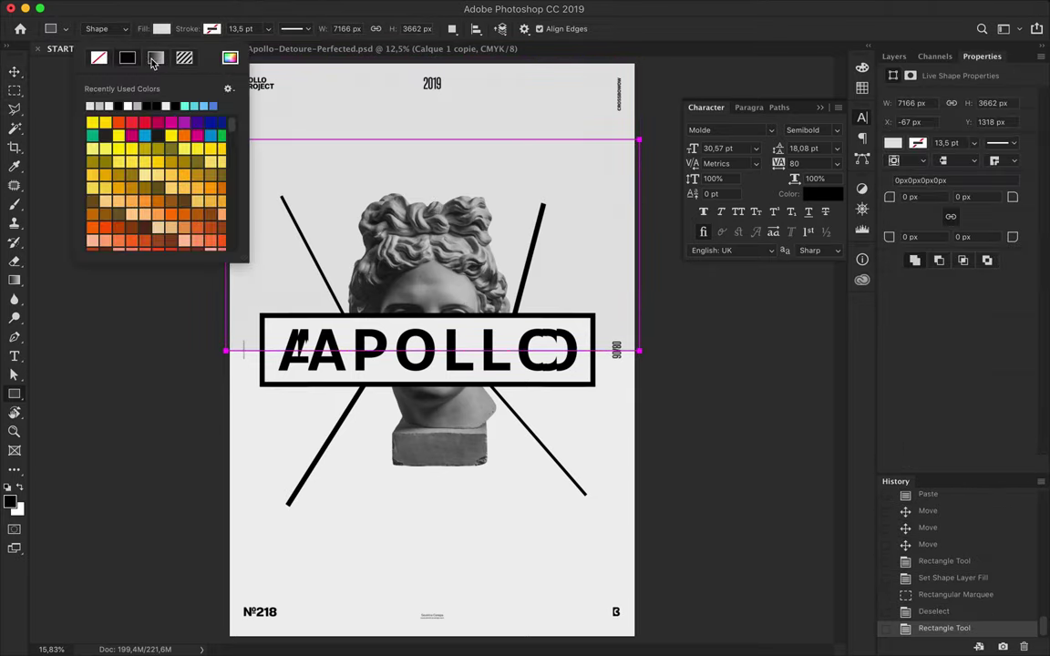
click(230, 58)
click(104, 132)
scroll(109, 137, down, 3)
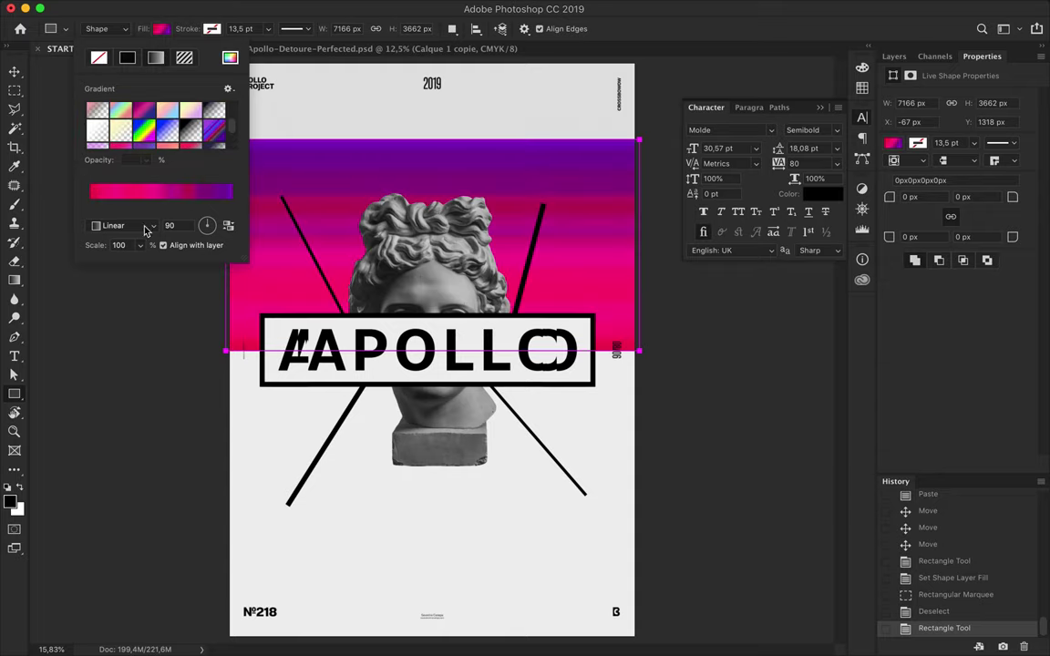
drag(143, 260, 143, 369)
scroll(179, 211, down, 5)
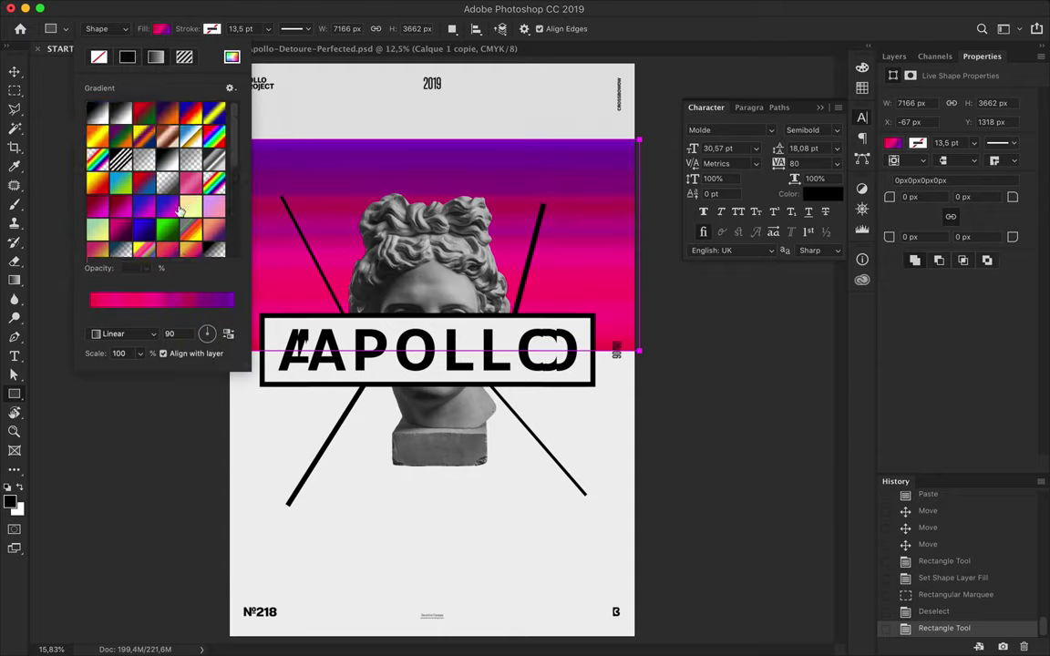
click(179, 212)
click(471, 349)
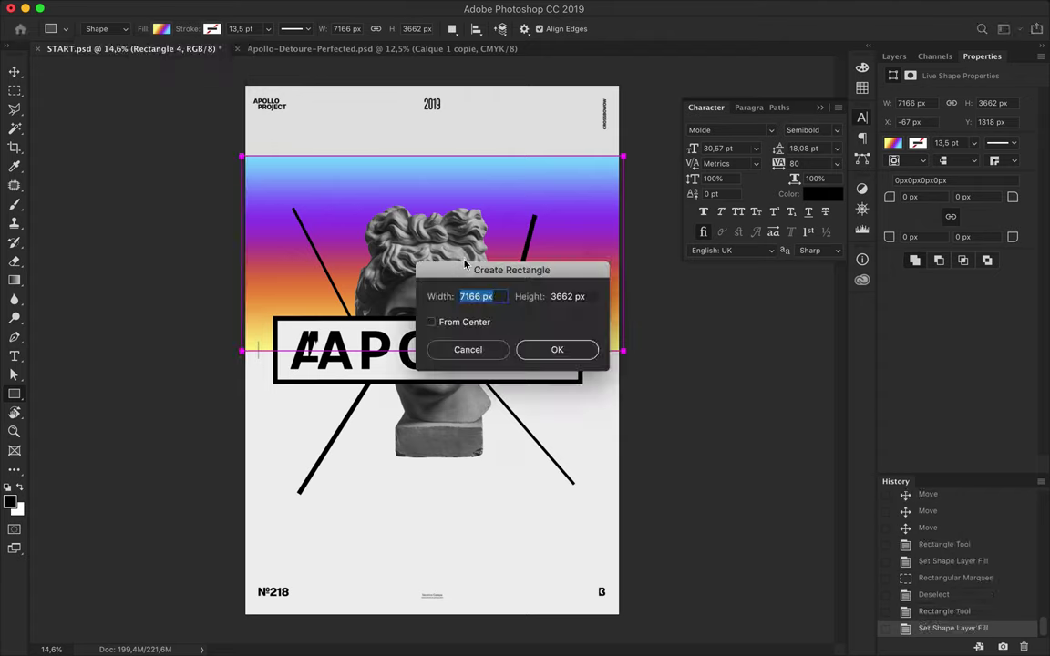
Make the rectangle's gradient fill run horizontally, left to right
key(g)
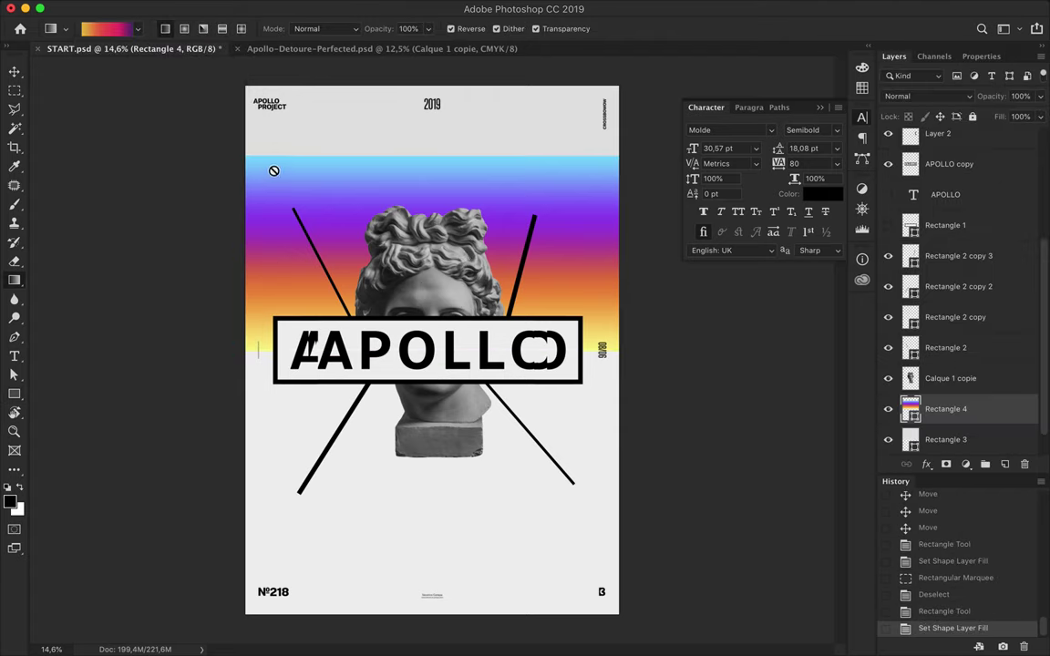
key(a)
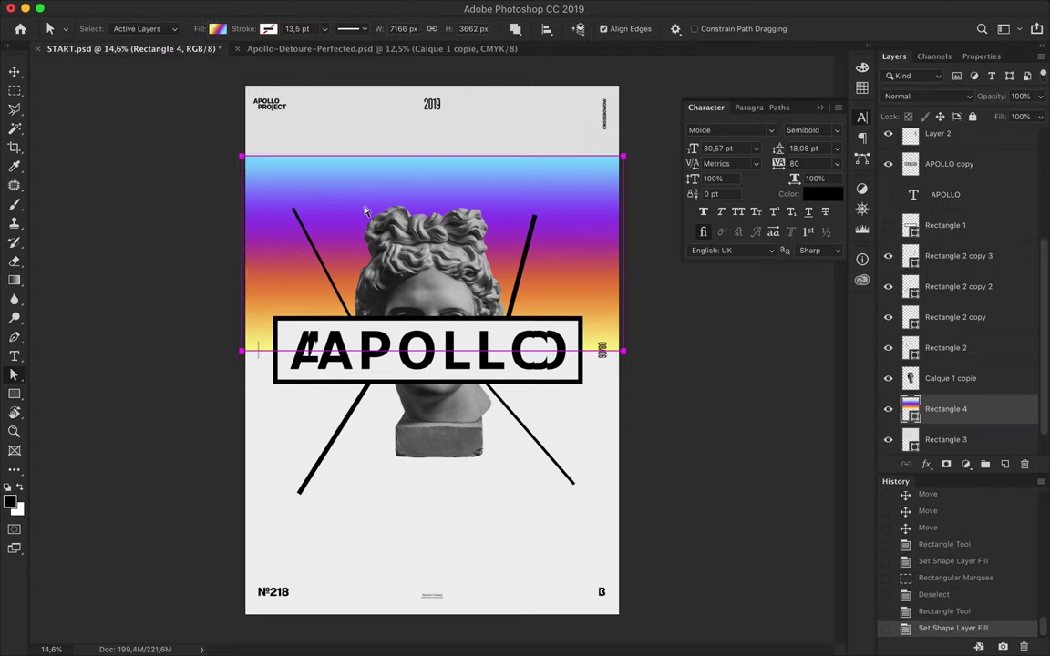
click(217, 29)
click(239, 205)
key(Return)
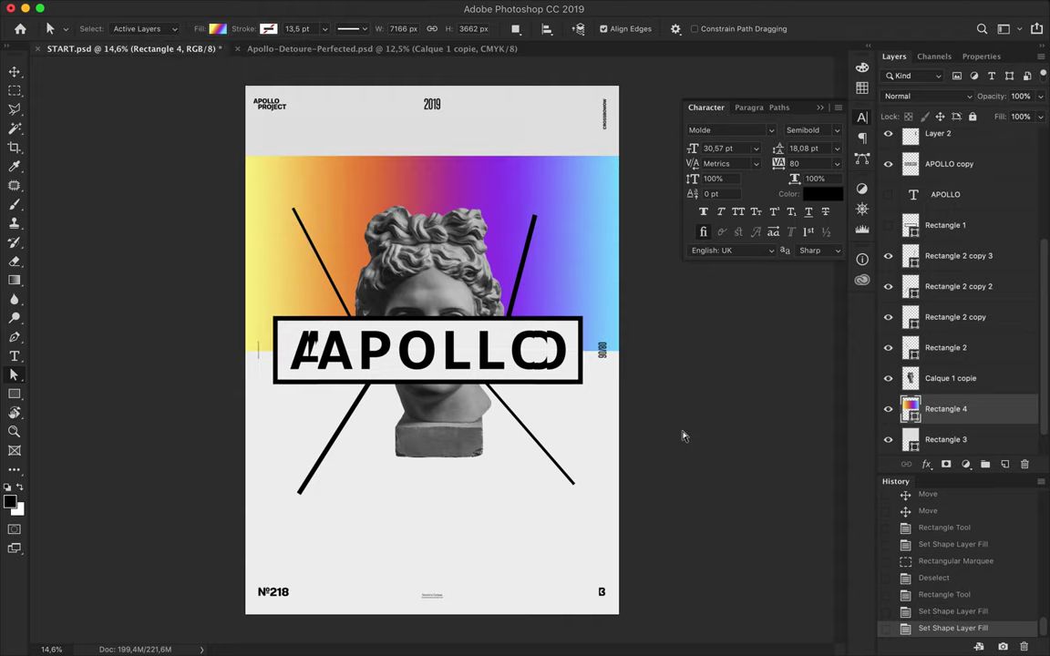
Shrink the gradient rectangle down from its top edge
key(ctrl+t)
drag(432, 156, 435, 180)
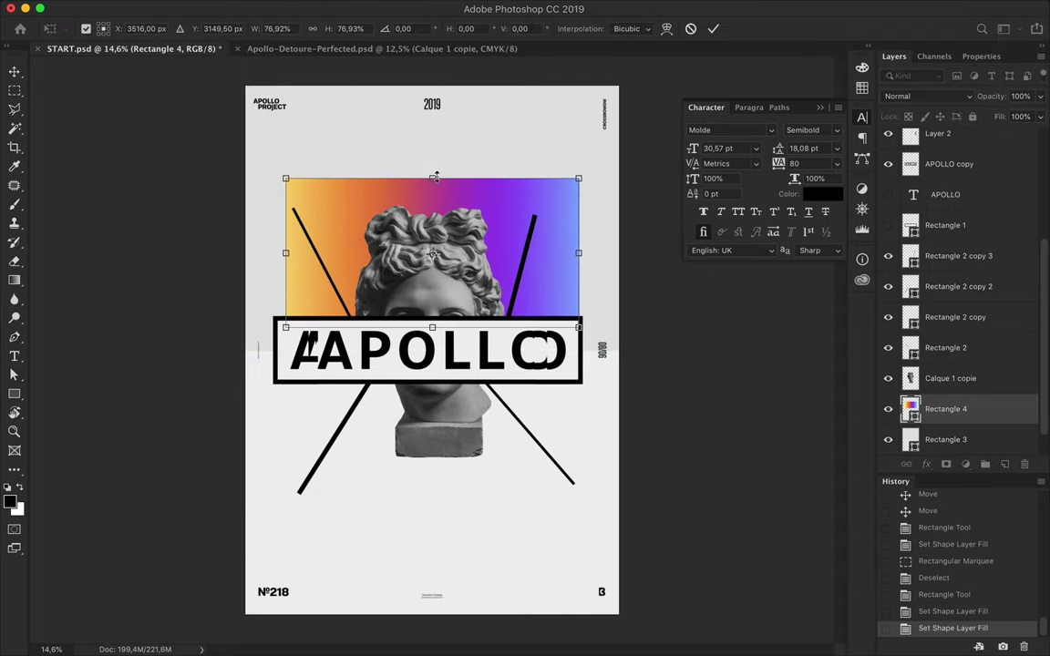
key(Return)
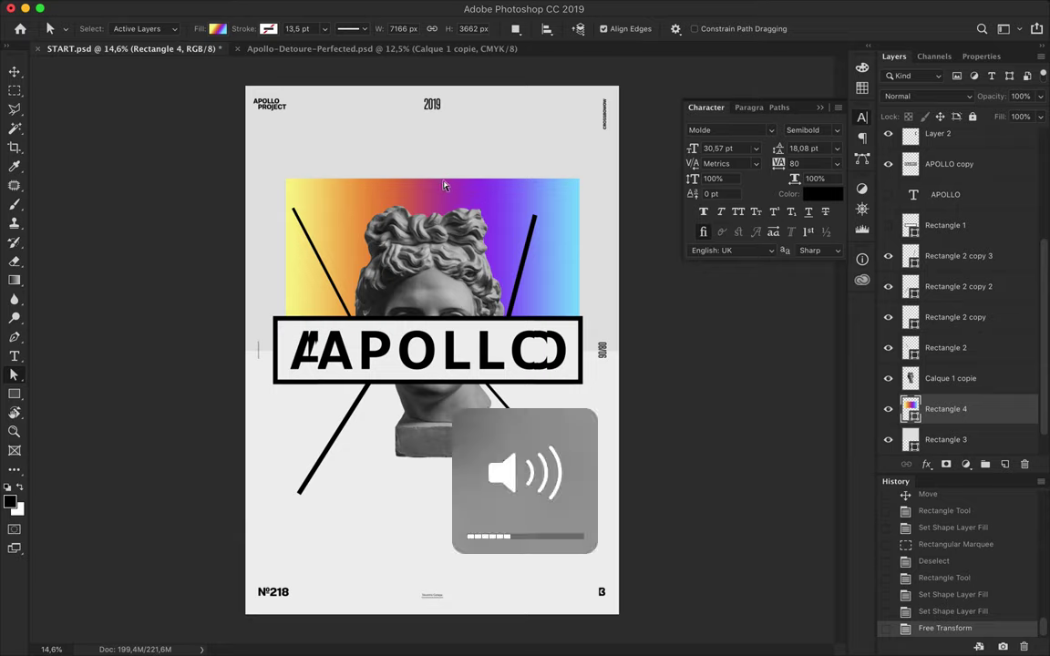
Try radial, angle, reflected and diamond gradient styles, then return to Linear
key(v)
key(a)
click(217, 29)
click(196, 225)
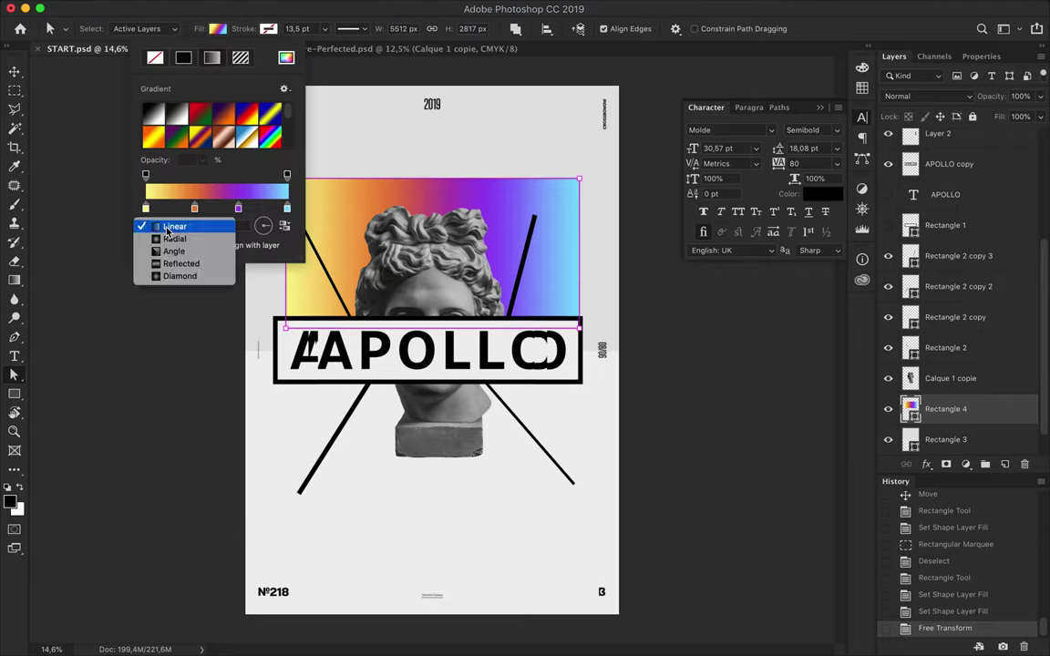
click(196, 225)
click(196, 238)
click(182, 238)
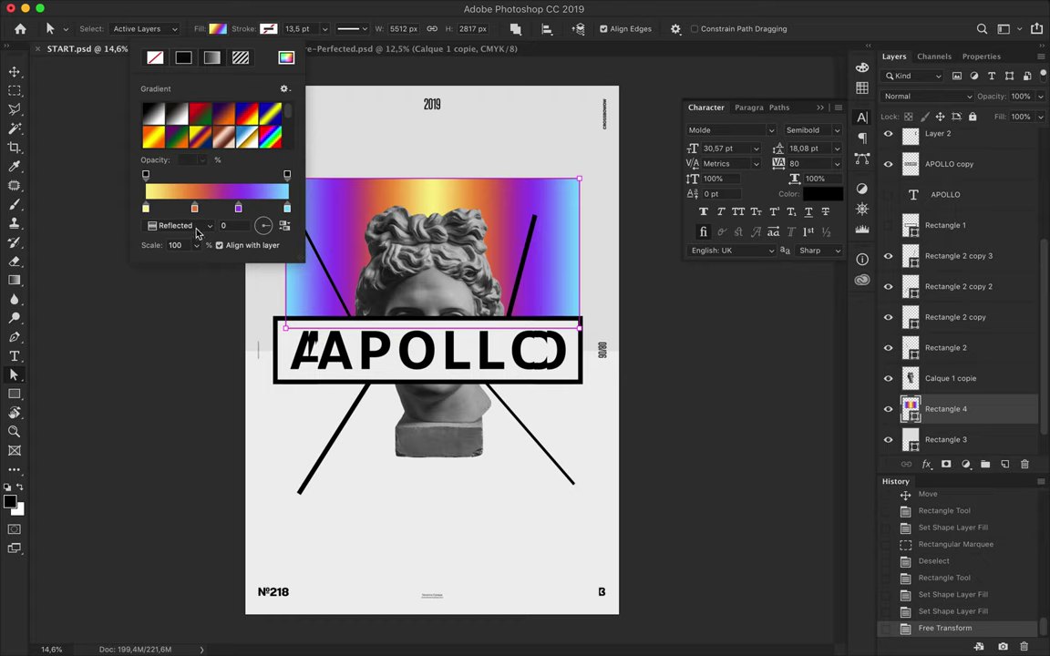
key(Down)
click(182, 225)
click(174, 176)
click(388, 122)
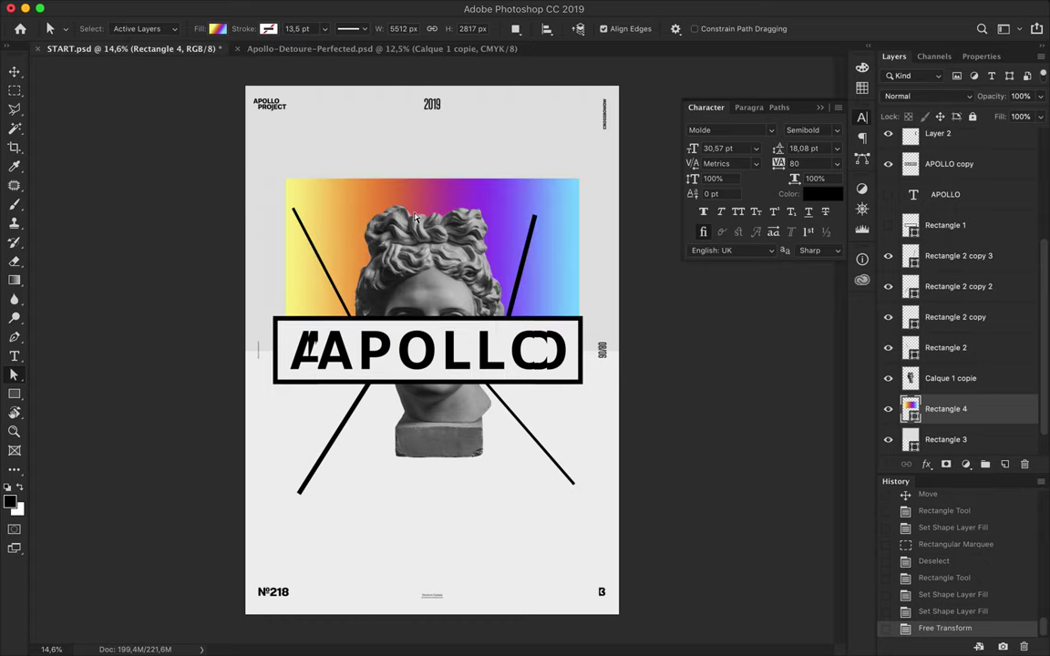
click(133, 8)
key(Escape)
Warp the gradient rectangle into a curved flag reaching the poster bottom, then choose a blur filter
key(super+t)
right_click(462, 229)
click(483, 339)
drag(286, 328, 356, 515)
drag(482, 327, 499, 499)
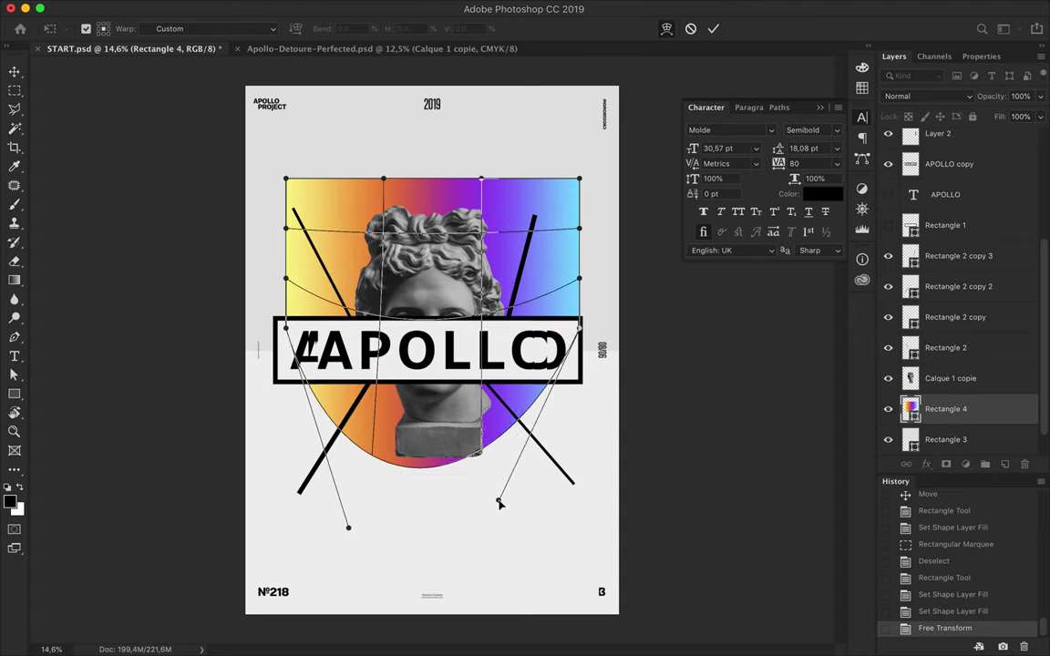
mouse_move(510, 210)
mouse_down()
mouse_move(538, 157)
mouse_move(529, 164)
mouse_up()
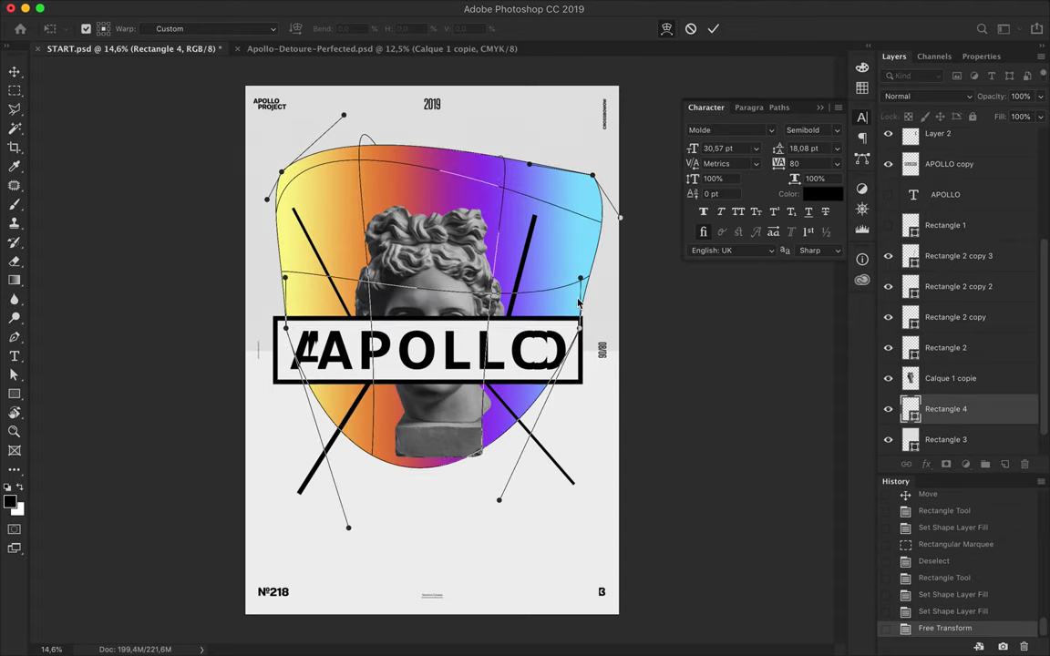
drag(547, 401, 570, 492)
drag(561, 541, 542, 583)
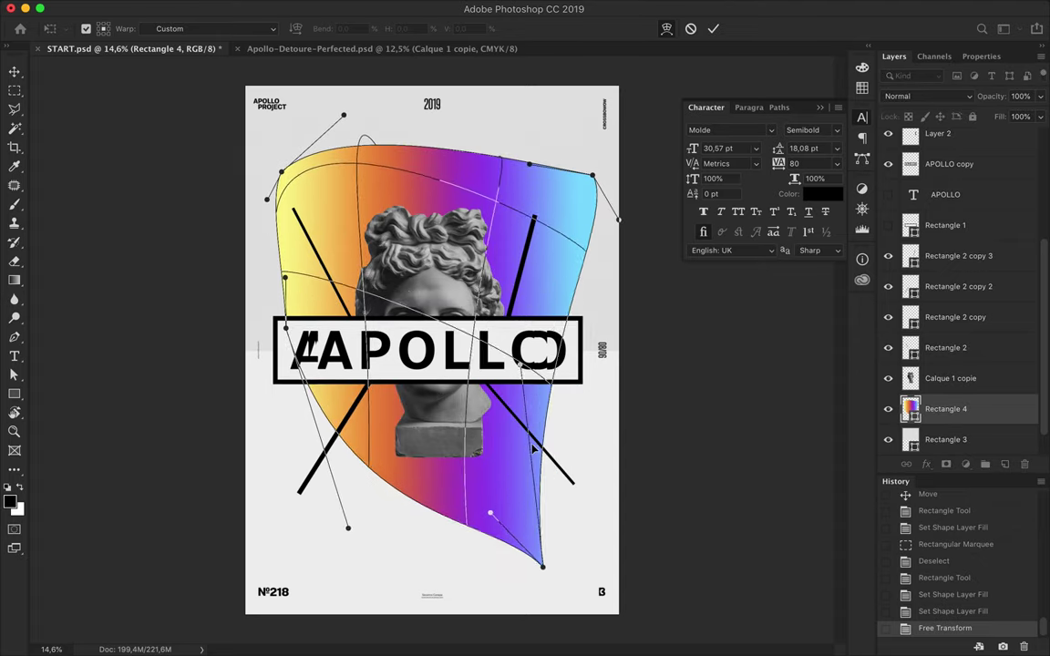
key(Return)
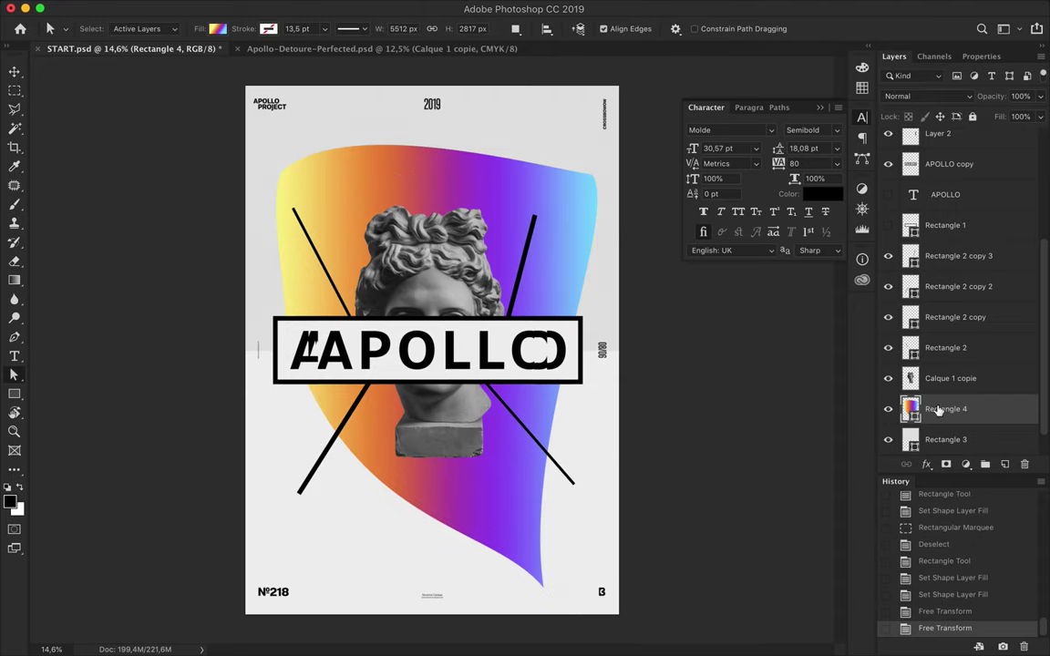
click(358, 8)
click(585, 251)
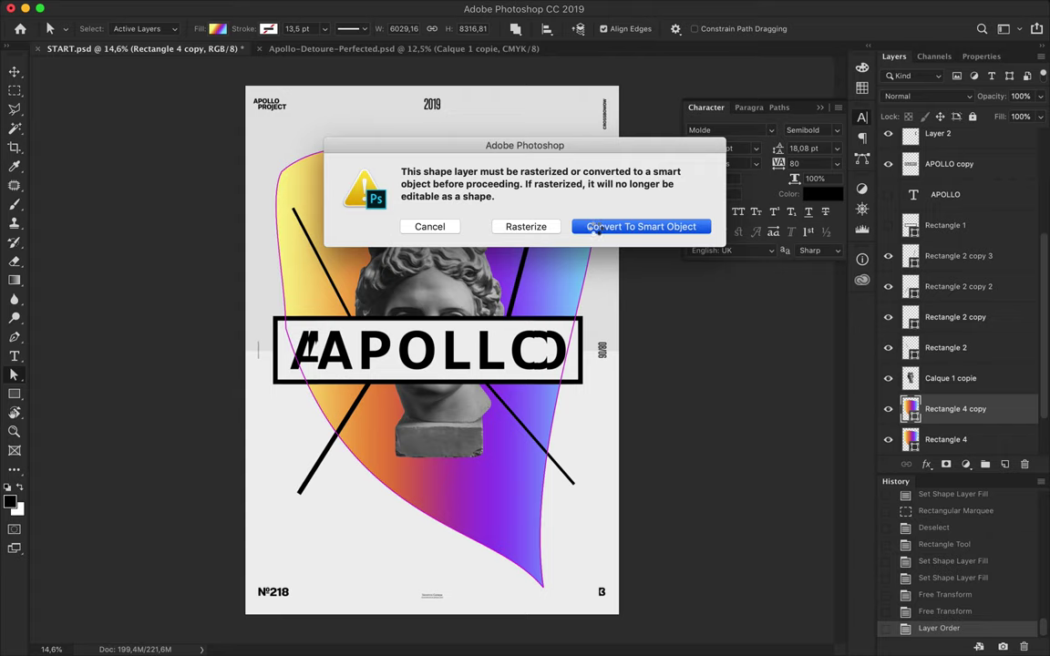
Merge the blurred smart-object gradient copies and set the merged layer to Dissolve blend mode
click(597, 228)
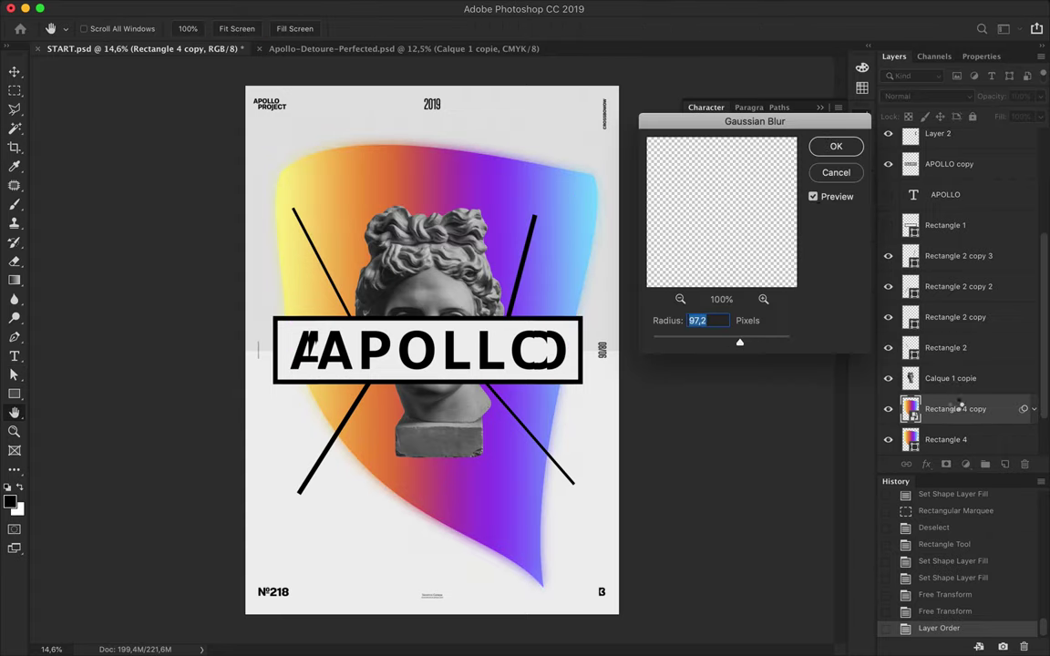
drag(938, 419, 943, 383)
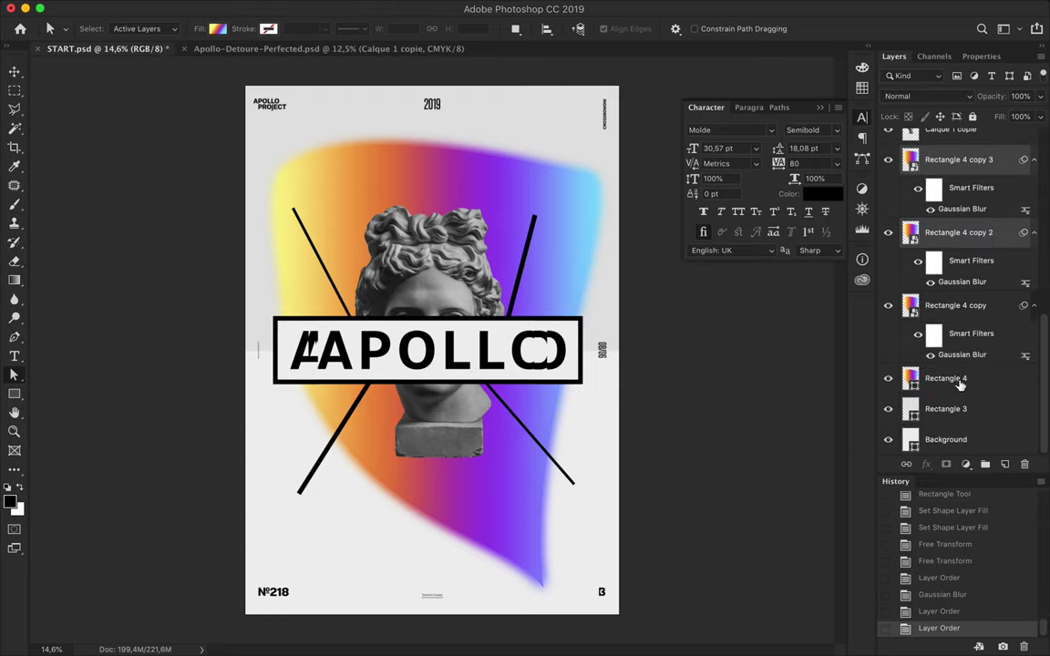
key(ctrl+e)
click(921, 304)
click(925, 96)
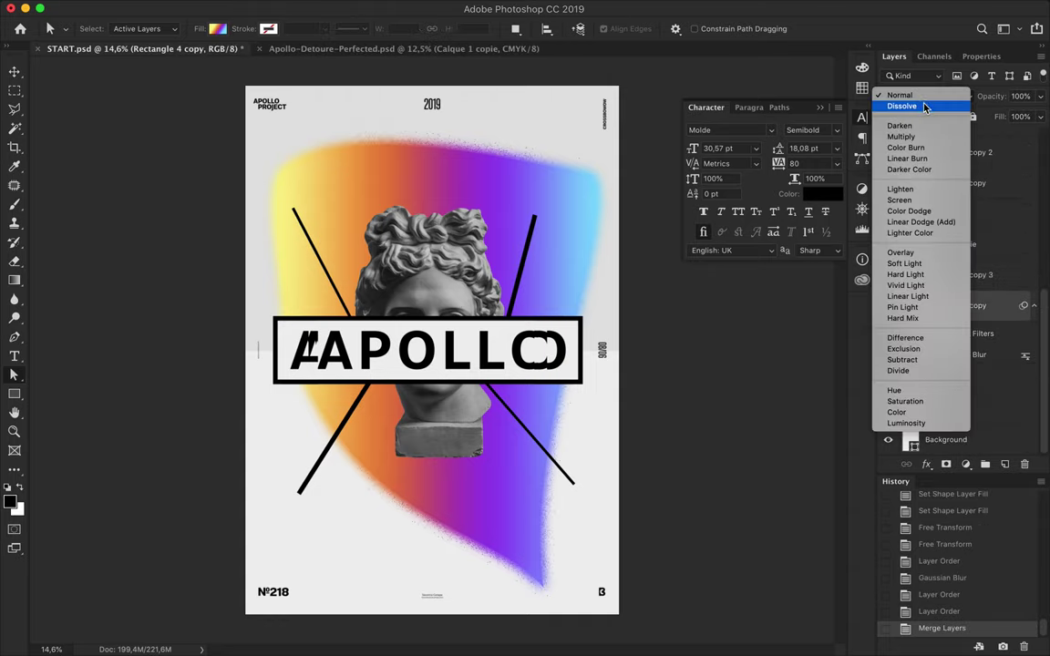
click(901, 95)
Rasterize the dissolved gradient layer and nudge the grainy shape slightly into place
right_click(928, 280)
click(927, 275)
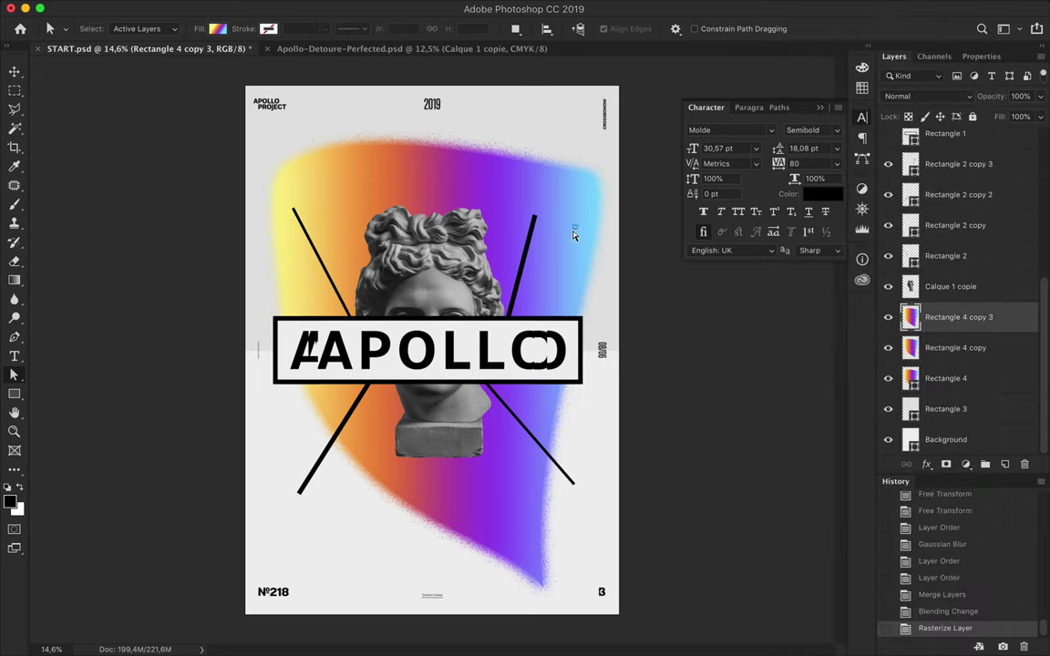
key(v)
drag(565, 240, 559, 235)
click(925, 96)
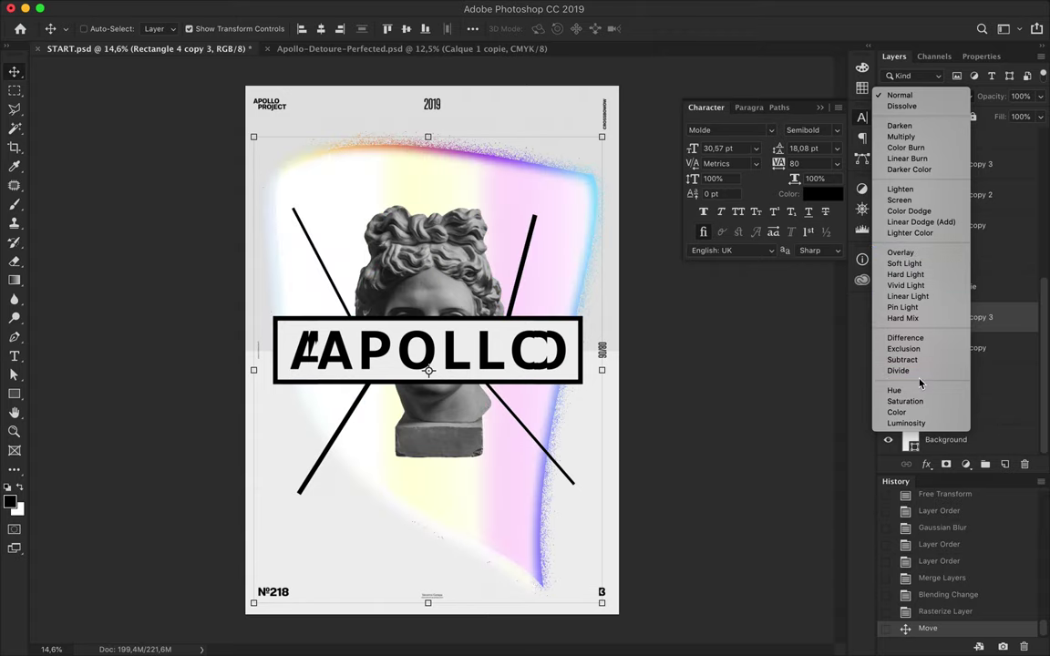
click(779, 350)
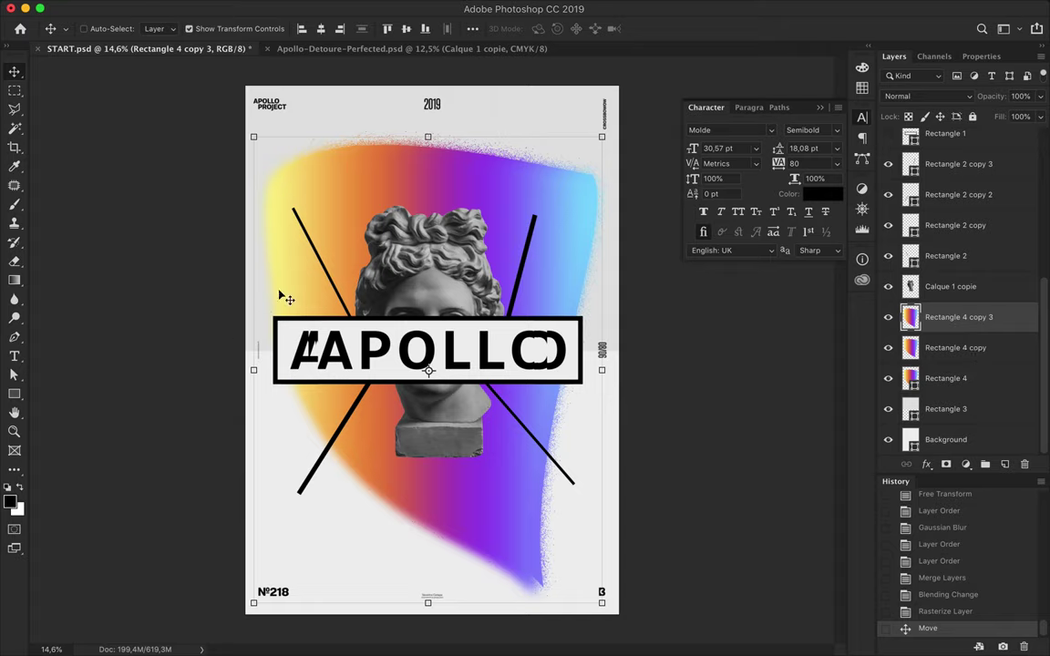
key(u)
click(14, 110)
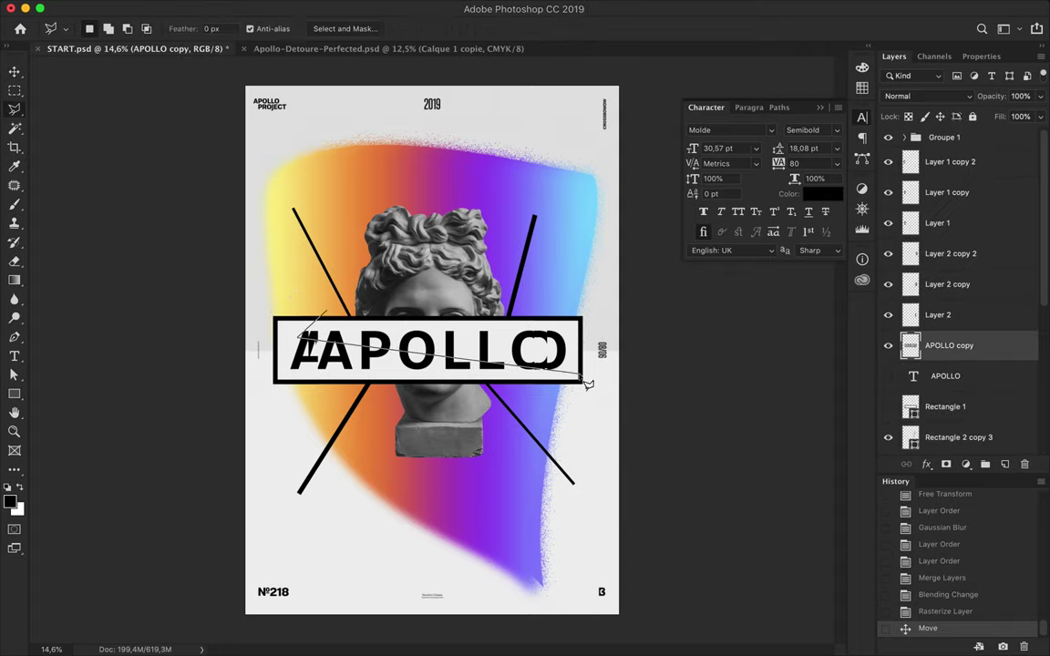
Paste a lasso-cut APOLLO slice as a new layer behind the bust's upper left
click(336, 319)
key(ctrl+c)
key(ctrl+v)
key(v)
drag(428, 351, 429, 282)
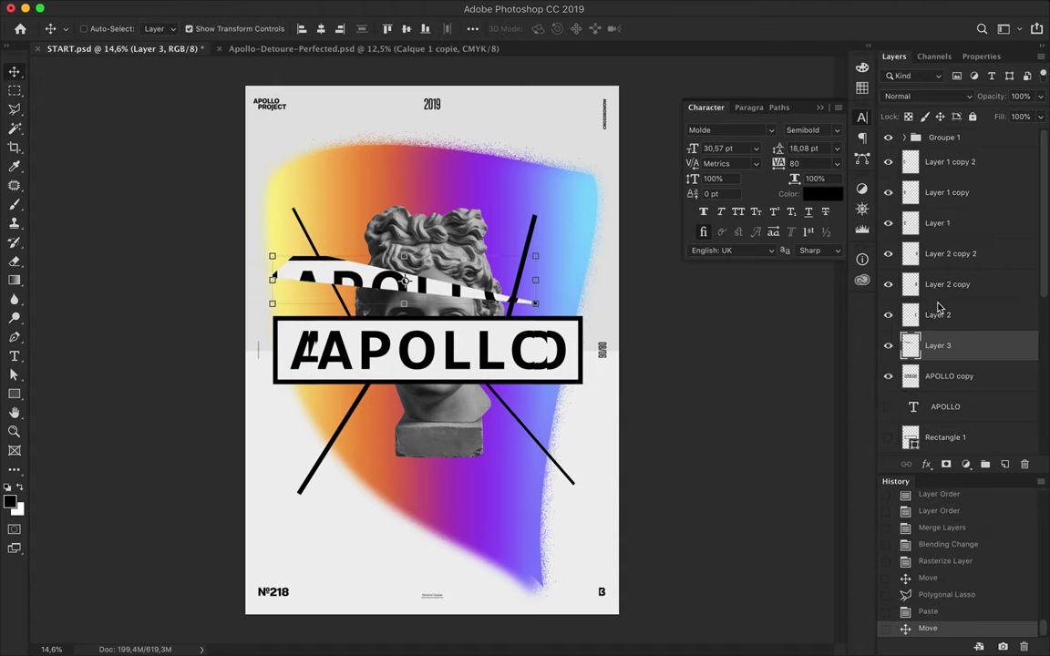
drag(938, 201, 975, 431)
drag(944, 274, 944, 290)
Add two duplicate slices rotated about 11 and 13.6 degrees
drag(420, 302, 339, 264)
drag(281, 239, 295, 205)
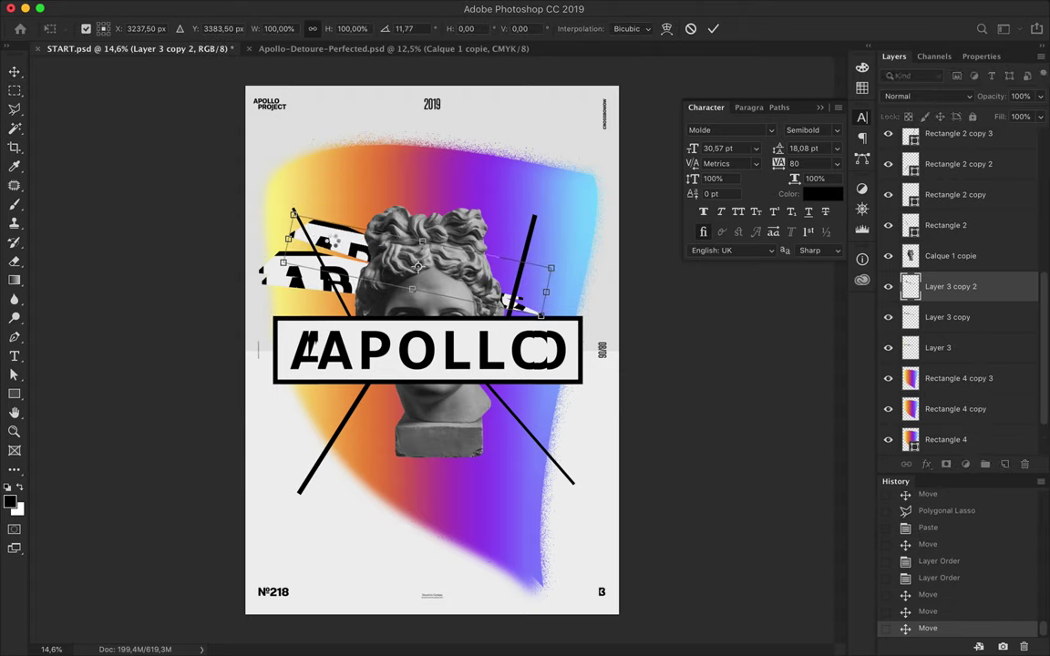
key(Return)
alt+drag(365, 264, 369, 239)
key(ctrl+t)
drag(293, 183, 315, 157)
key(Return)
Copy a square around the letter P from APOLLO copy onto its own layer
click(352, 344)
key(m)
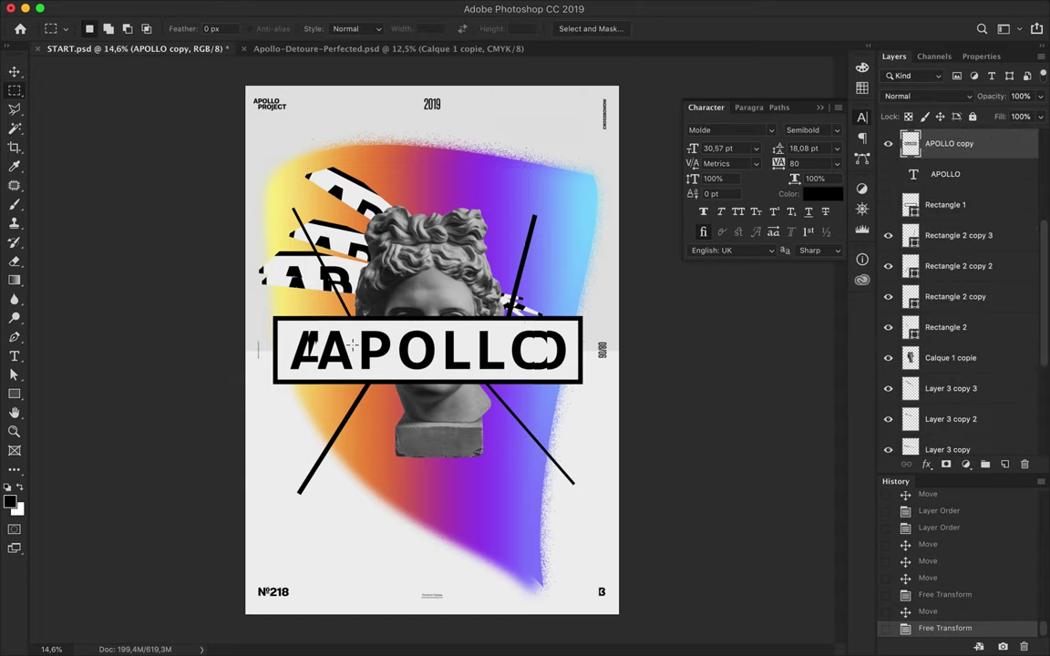
drag(388, 375, 504, 444)
key(ctrl+c)
key(ctrl+v)
key(v)
click(939, 117)
click(909, 117)
click(908, 117)
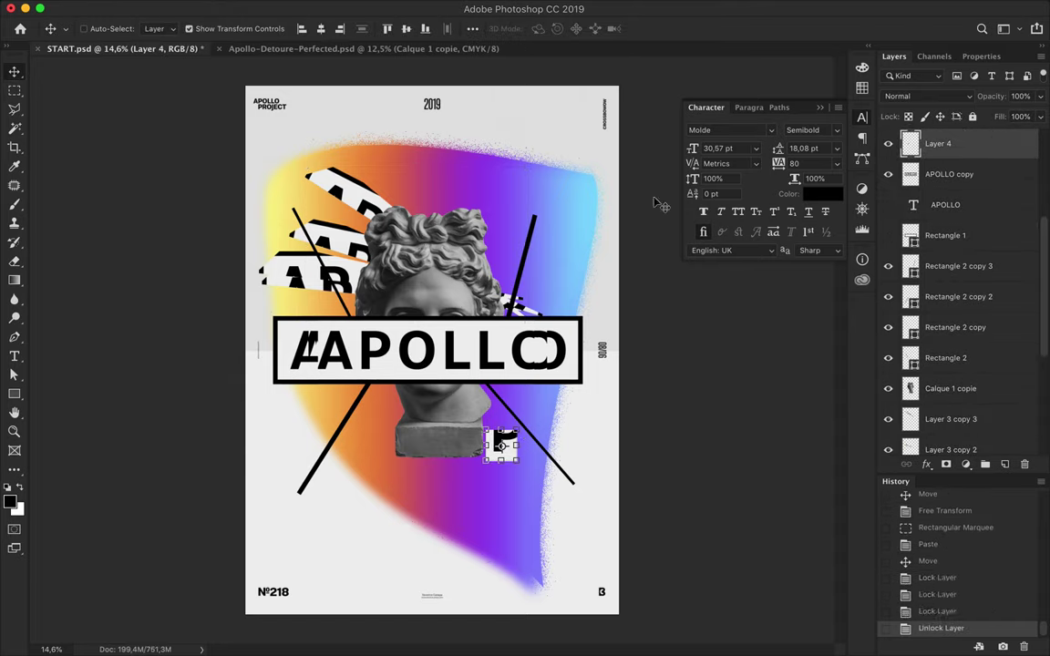
Copy another letter square from the title onto a new layer and begin transforming it
ctrl+click(455, 353)
key(m)
drag(488, 338, 511, 421)
key(ctrl+c)
key(ctrl+v)
key(ctrl+t)
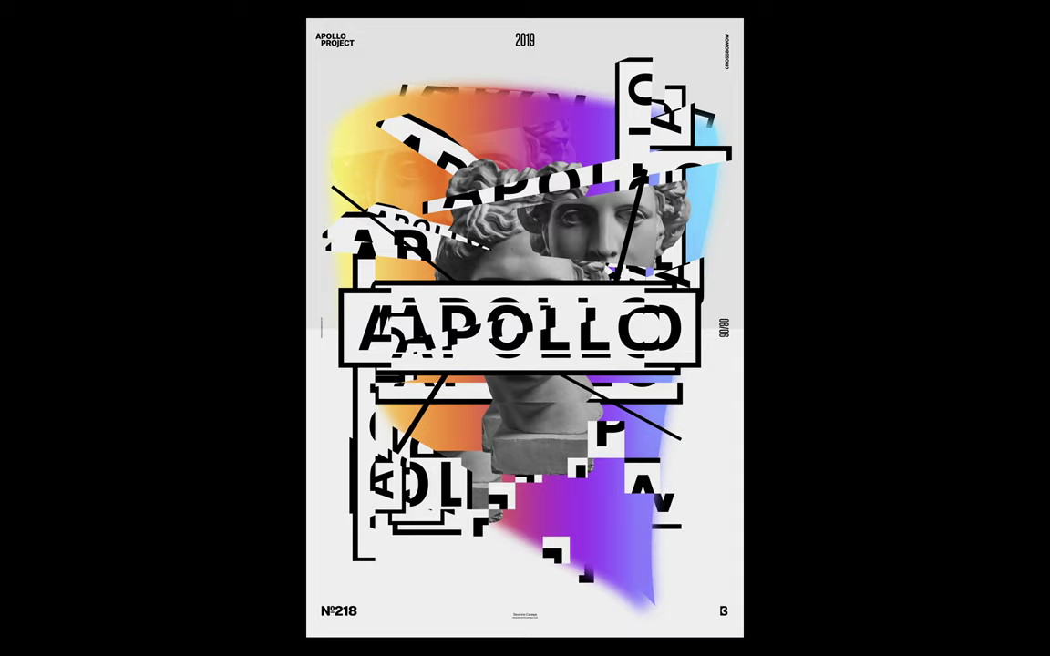